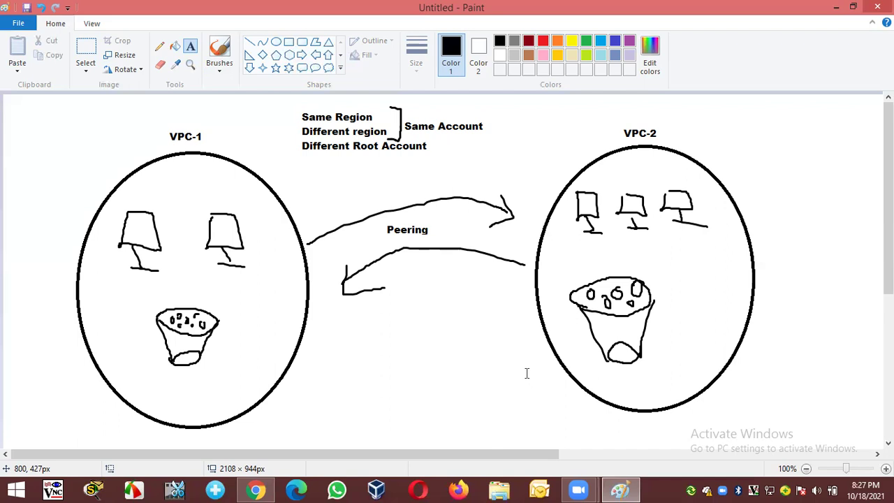
Switch to the AWS console in Chrome, open the VPC service dashboard and refresh its resources
left_click(254, 491)
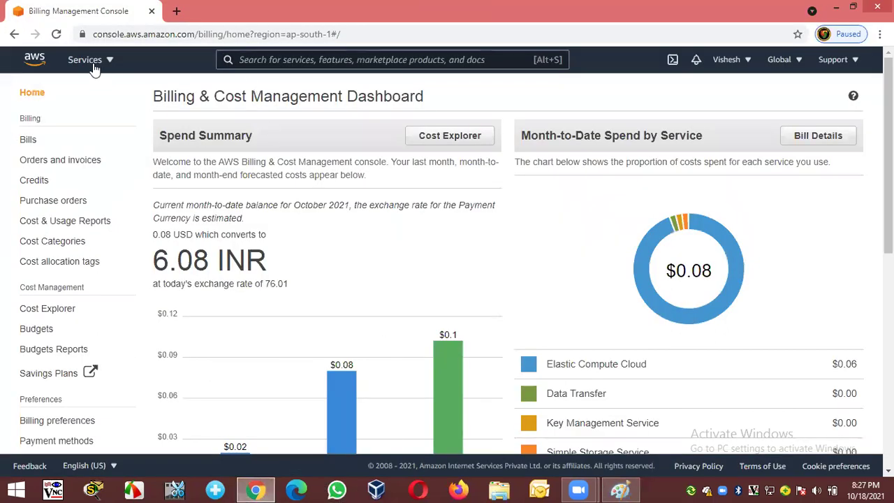
left_click(90, 60)
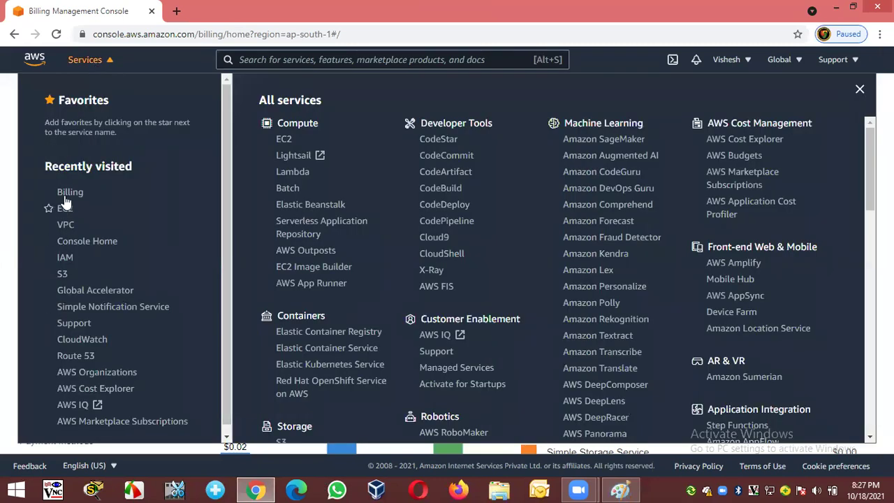
left_click(66, 229)
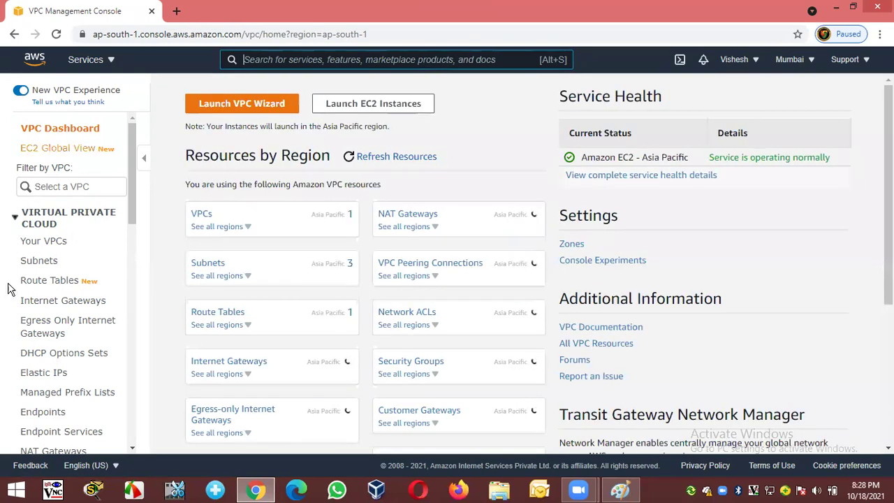
left_click(351, 156)
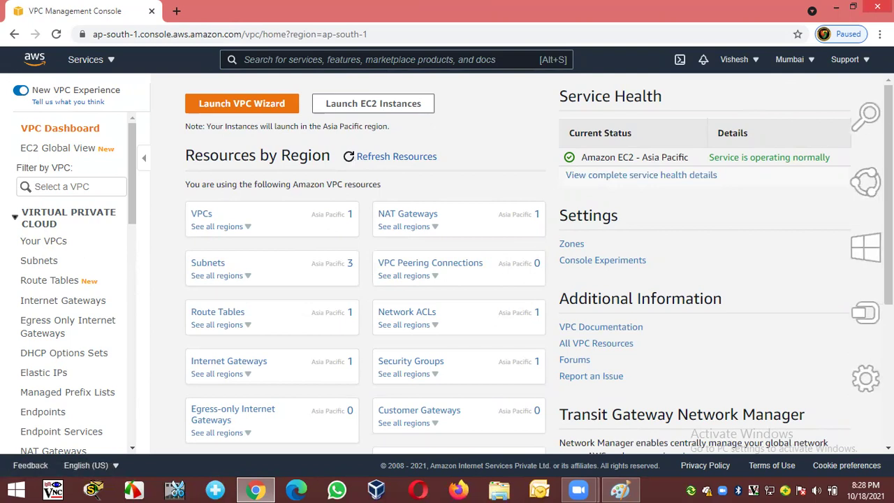
Start a new VPC from the Your VPCs list, named VPC-1 with IPv4 CIDR block 10.0.0.0/24
left_click(46, 225)
left_click(47, 227)
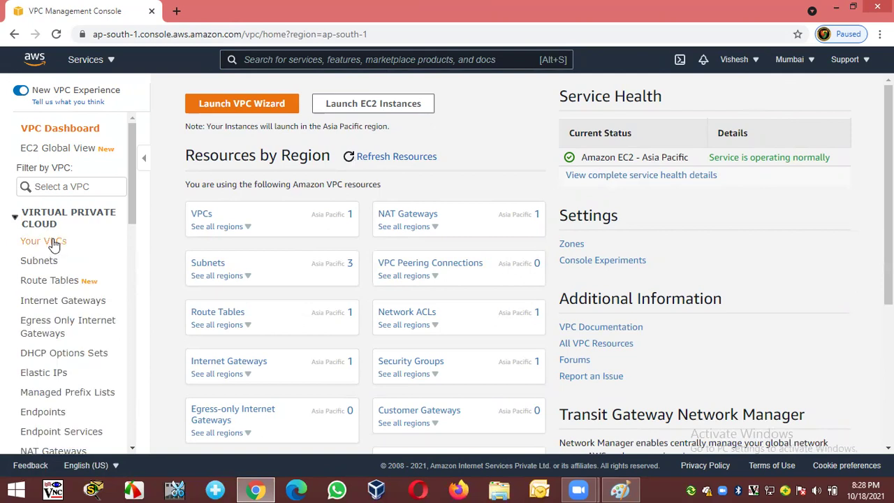
left_click(54, 243)
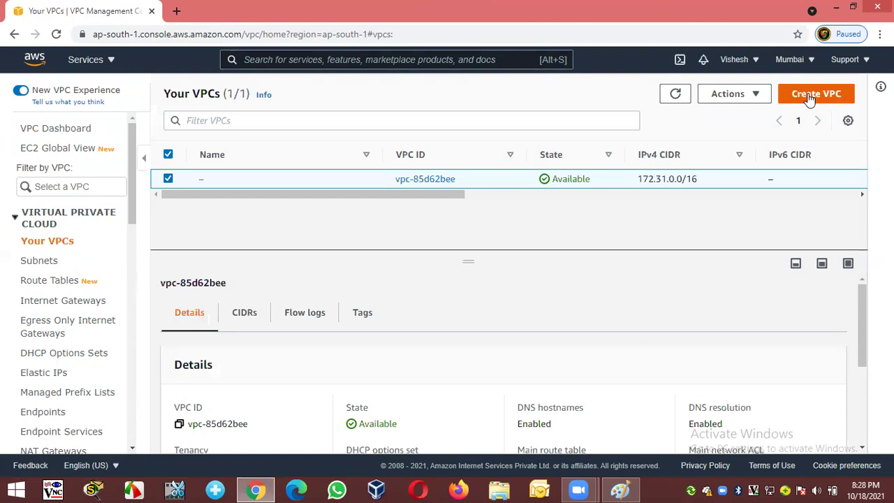
left_click(809, 98)
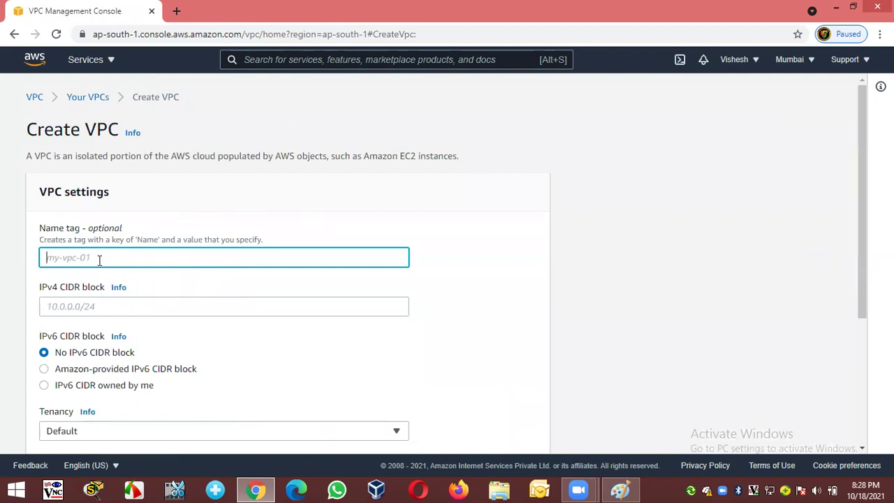
type("VPC-1")
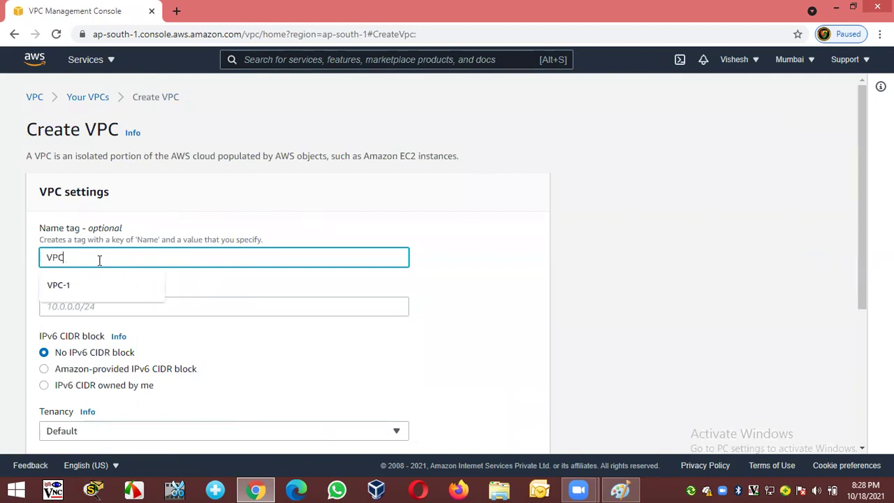
left_click(99, 306)
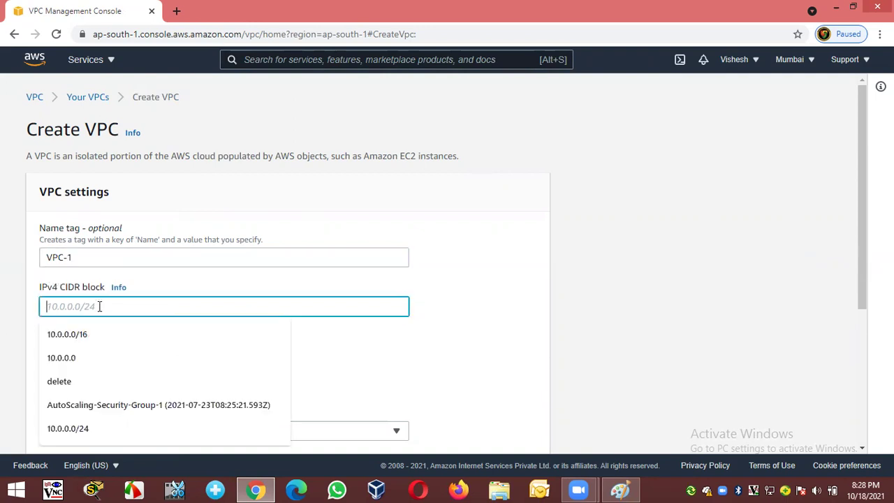
type("10.0.0.0")
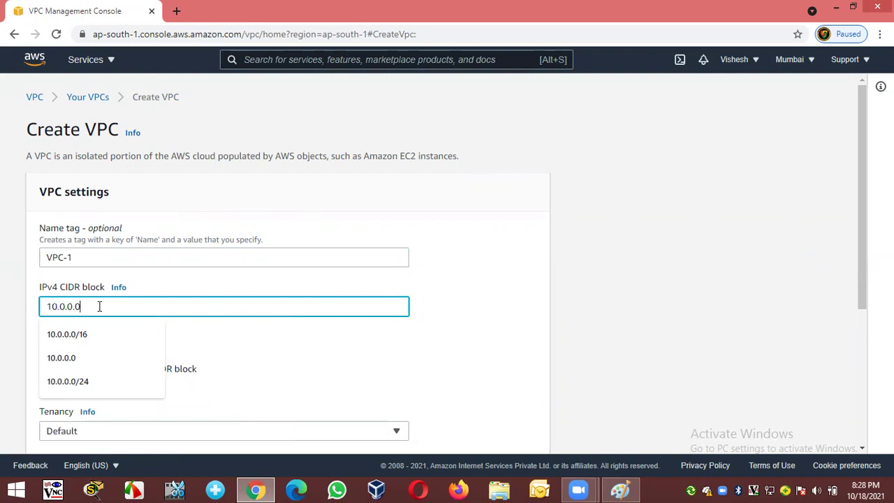
type("/24")
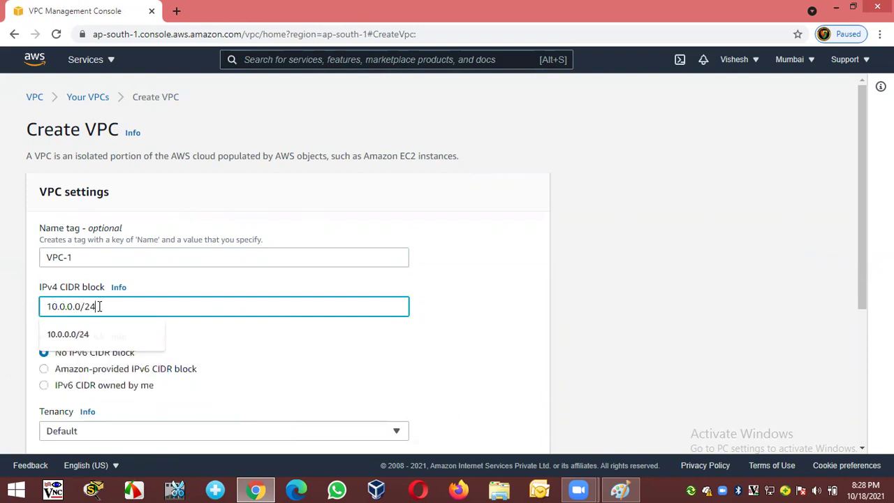
left_click(686, 333)
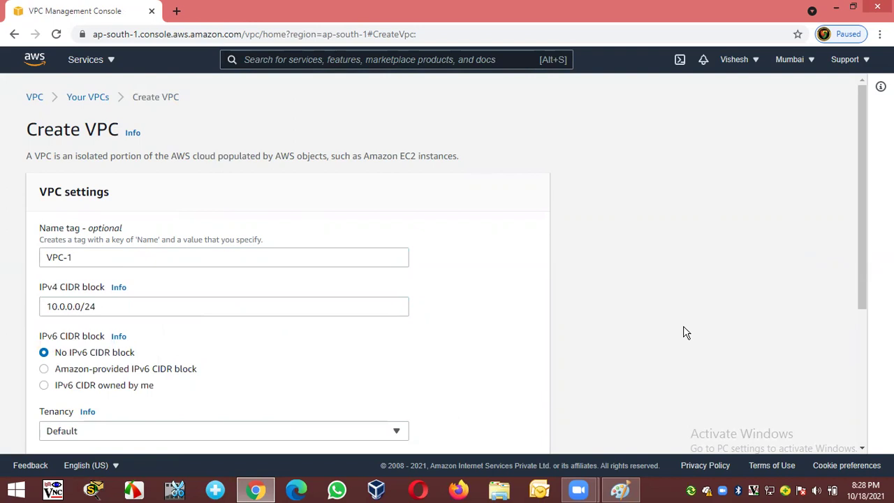
Set the new VPC's IPv4 CIDR block to 10.0.0.0/16 and create the VPC
left_click(110, 309)
key("BackSpace")
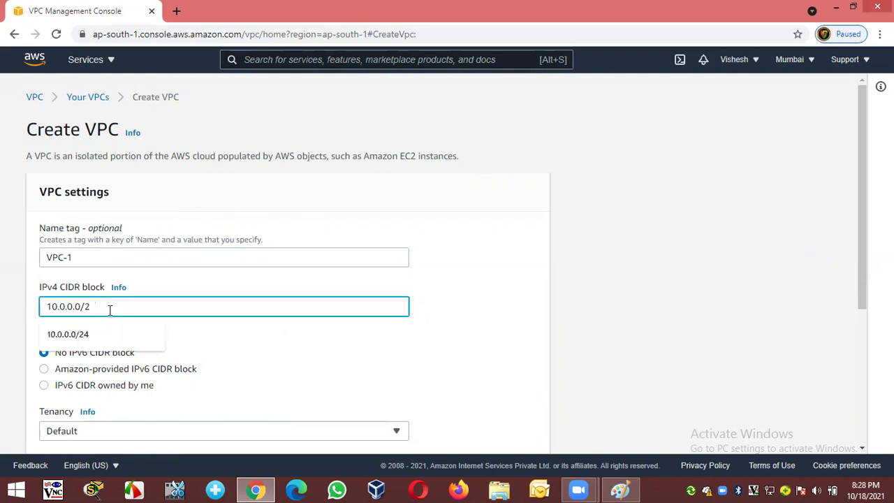
key("BackSpace")
type("16")
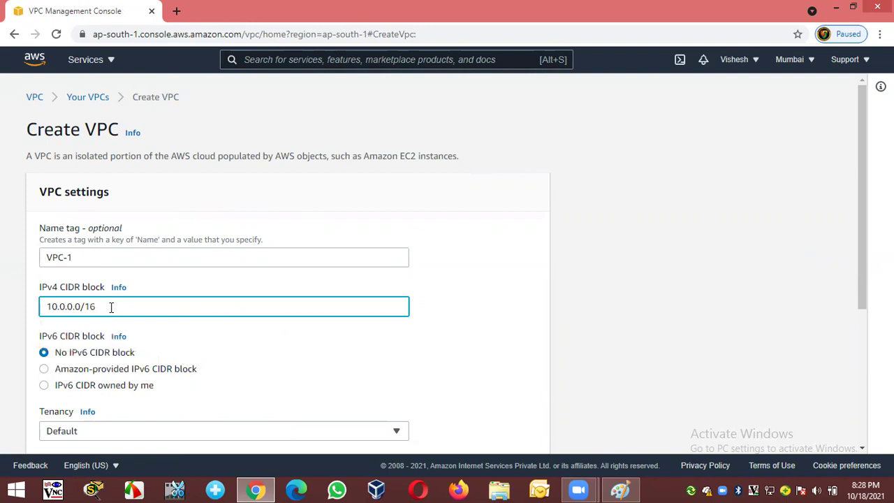
left_click(608, 271)
scroll(609, 270, "down", 3)
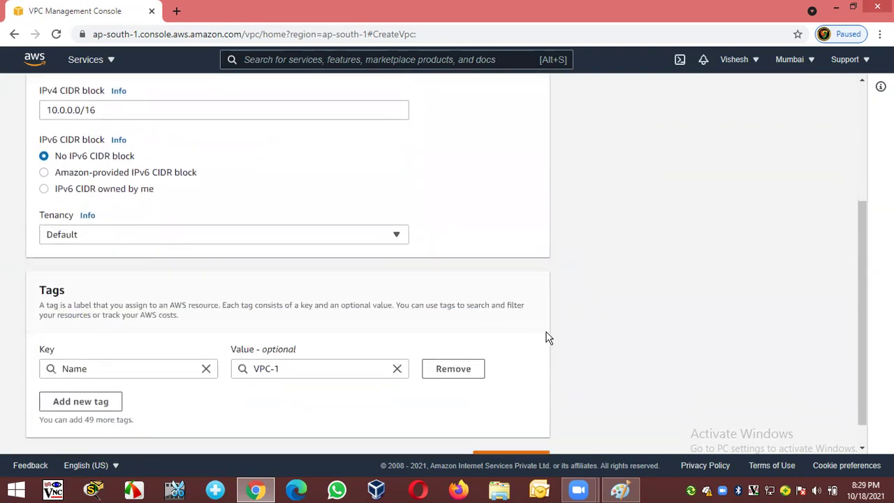
scroll(542, 349, "down", 1)
left_click(503, 439)
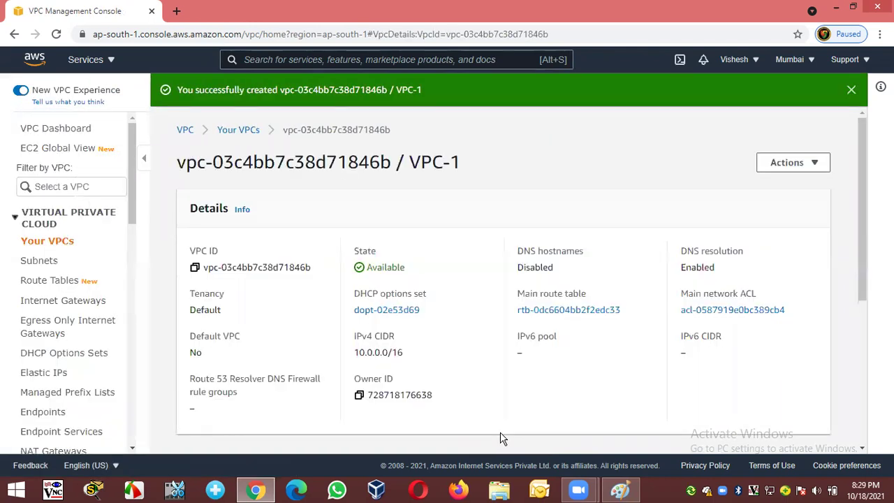
left_click(854, 92)
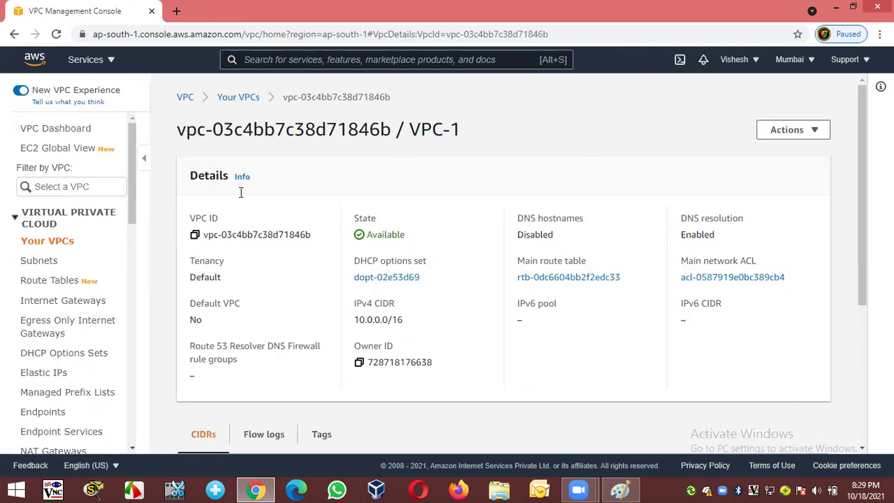
Start a new subnet in the VPC-1 network and name it VPC-1-Subnet
left_click(31, 263)
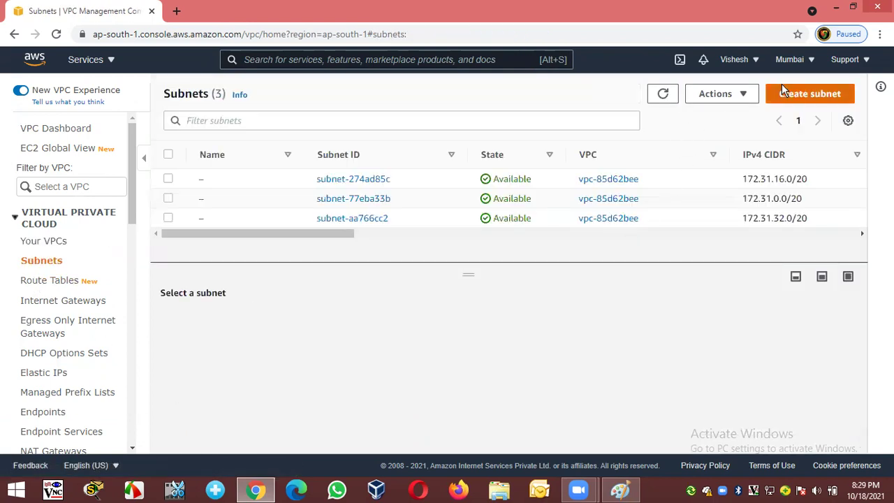
left_click(783, 89)
left_click(98, 239)
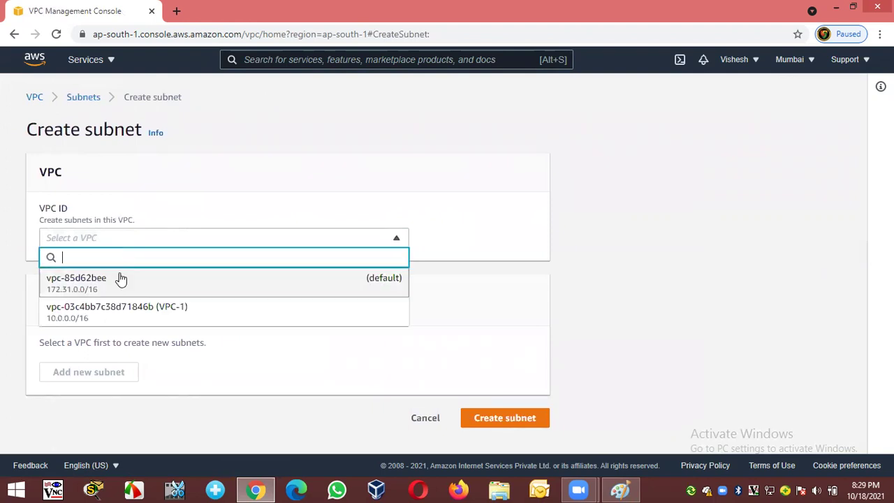
left_click(169, 310)
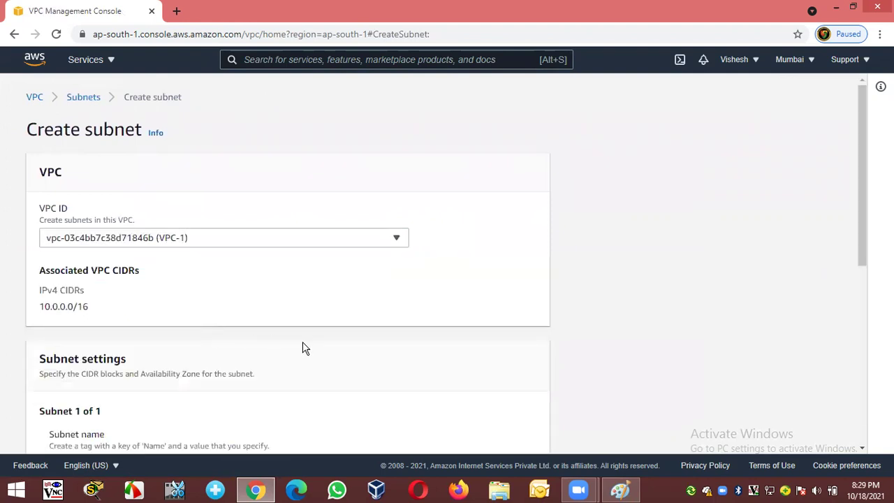
scroll(304, 348, "down", 4)
left_click(74, 207)
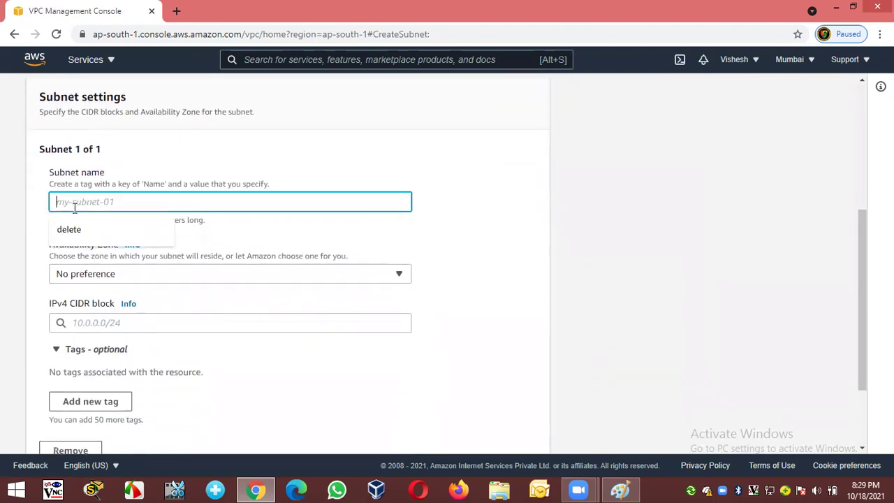
type("VPC-1")
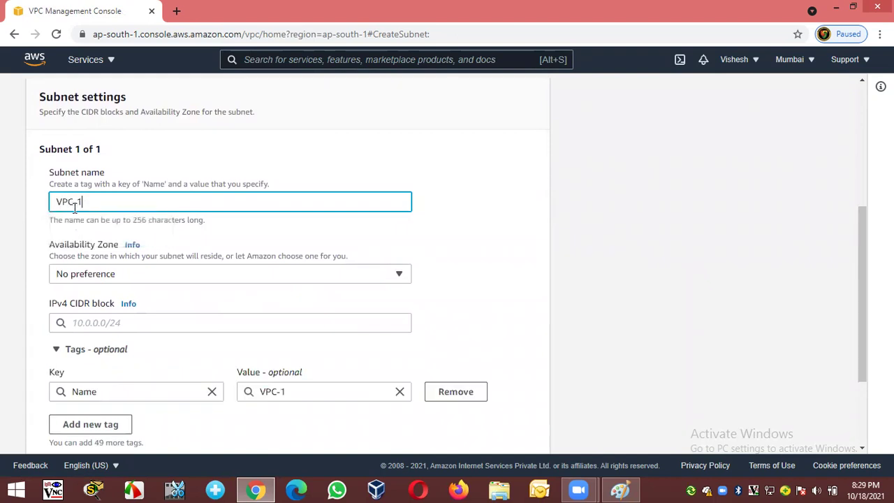
type("-Subnet")
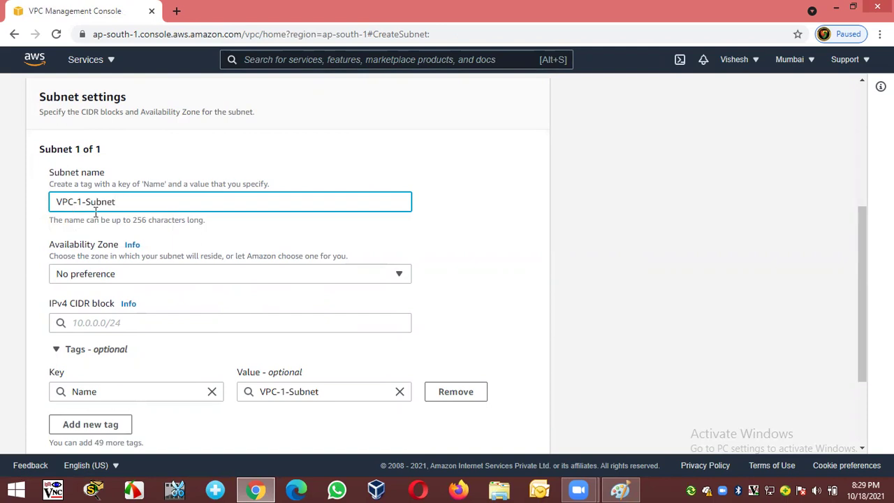
Set the subnet's availability zone to Asia Pacific (Mumbai) / ap-south-1a and its IPv4 CIDR block to 10.0.0.0/24
left_click(104, 278)
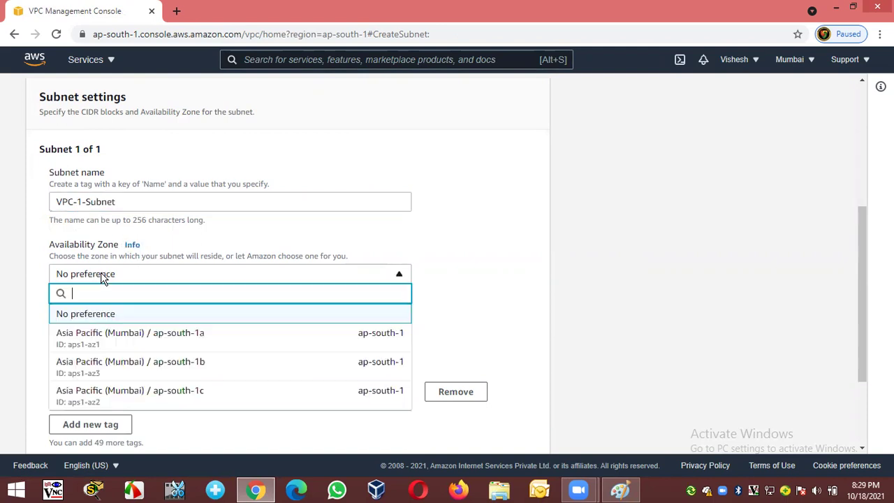
left_click(185, 334)
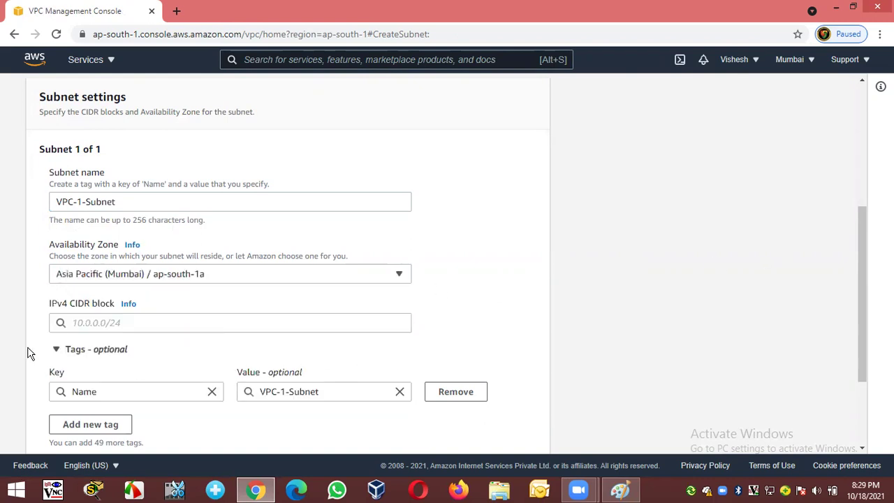
left_click(103, 326)
type("10.0.0.0")
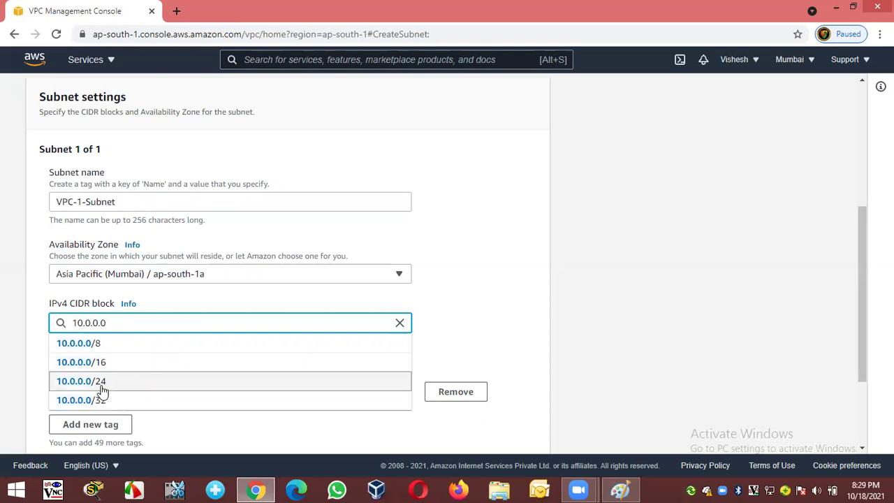
left_click(104, 382)
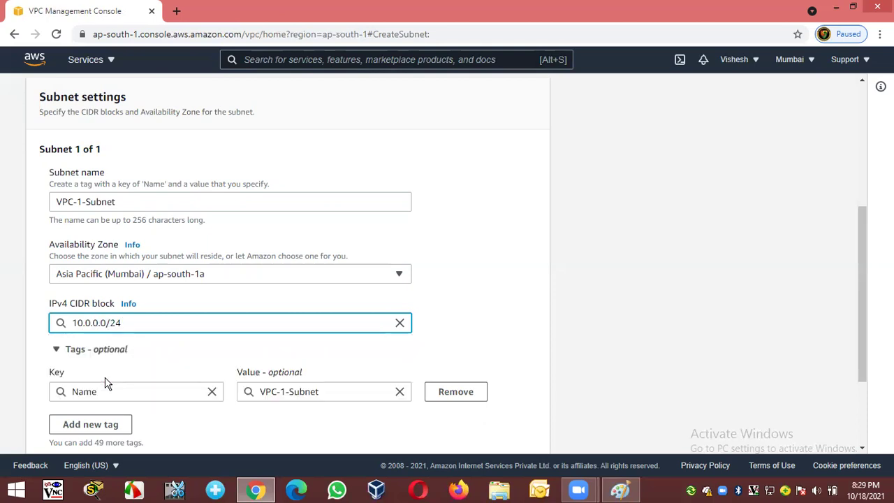
Clear the subnet's IPv4 CIDR block and re-enter it as 10.0.0.0/24
left_click_drag(139, 324, 58, 324)
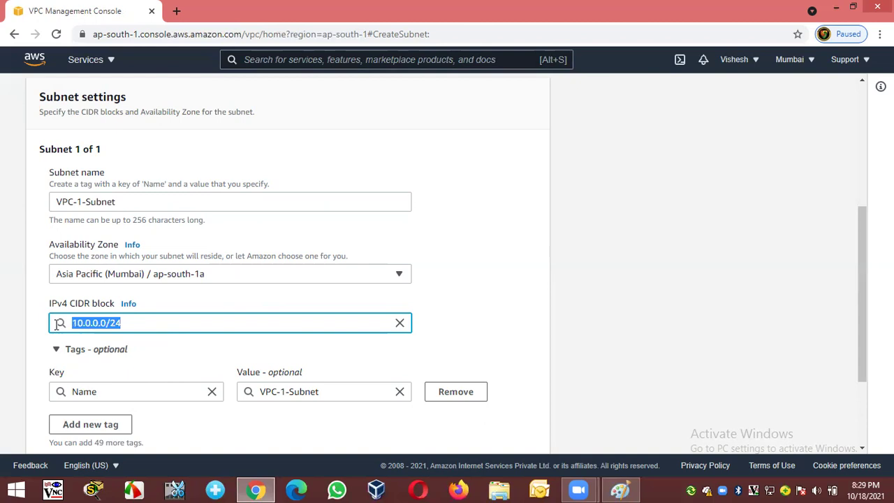
key("BackSpace")
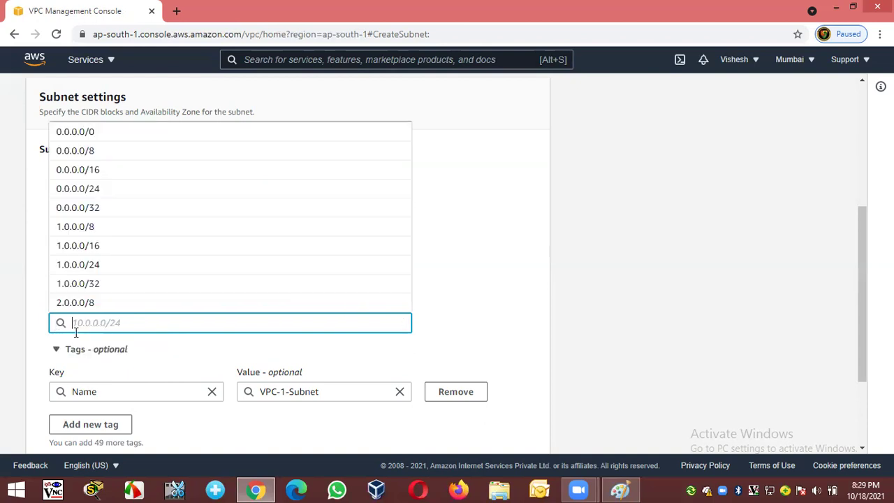
type("10.0")
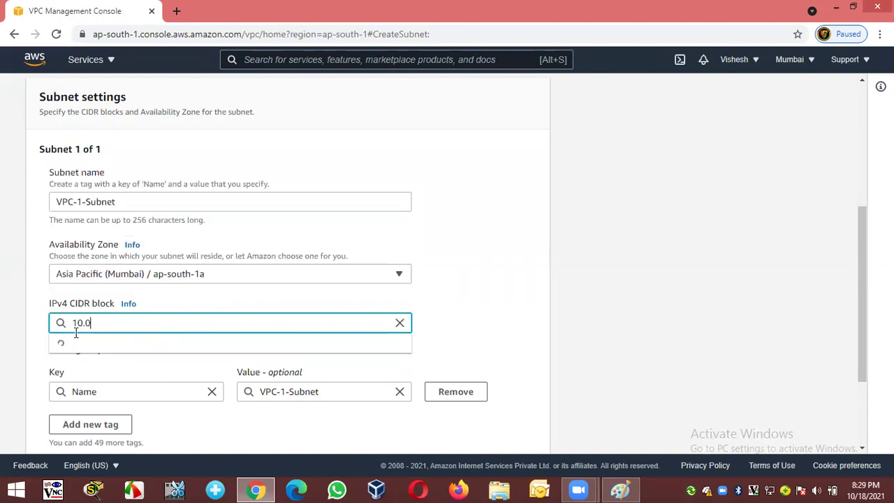
type(".0.0")
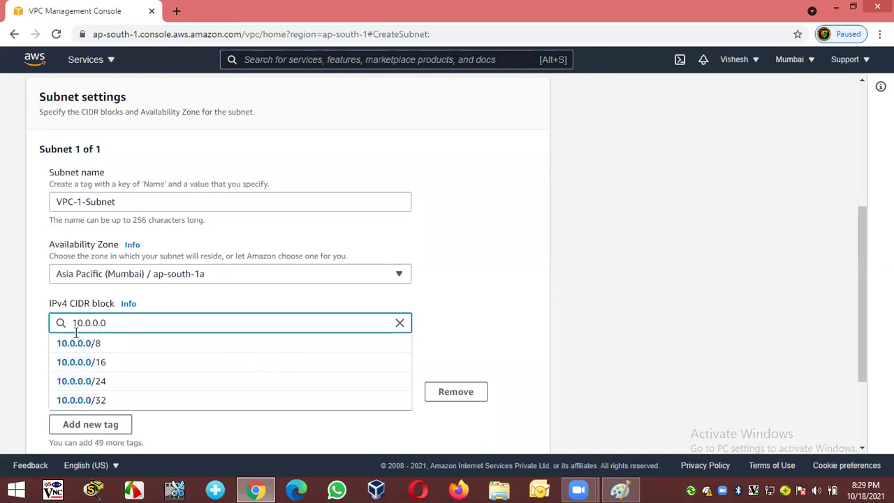
type("/")
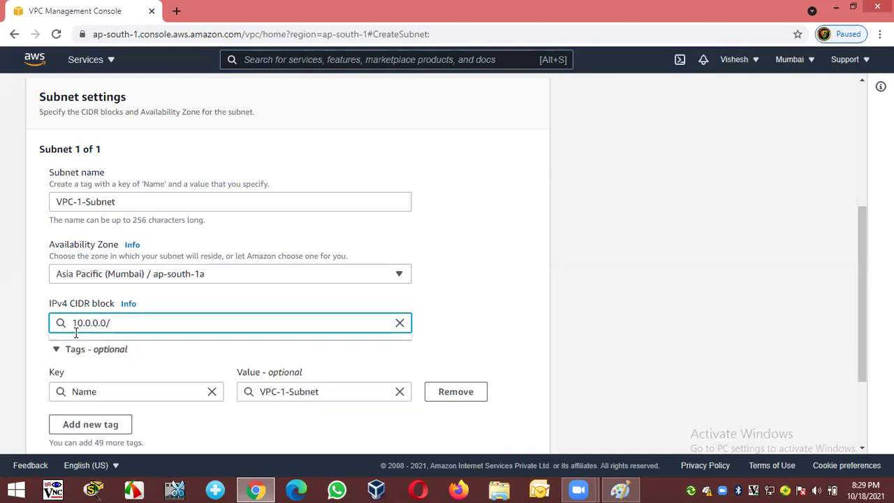
type("24")
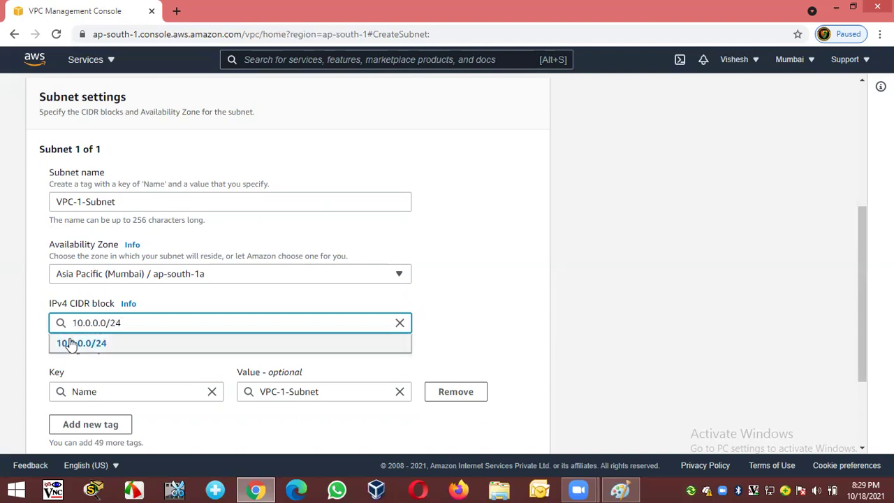
left_click(77, 344)
left_click(594, 297)
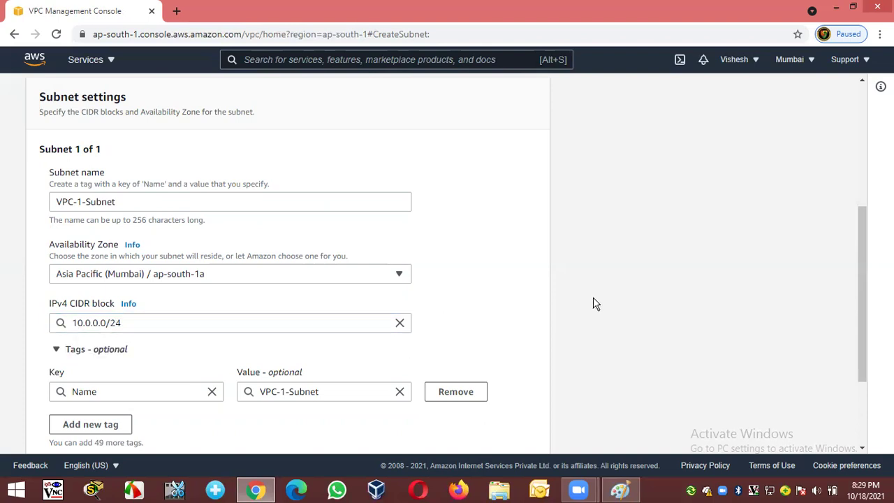
Create the VPC-1-Subnet subnet with the entered settings and dismiss the notification
scroll(593, 297, "down", 2)
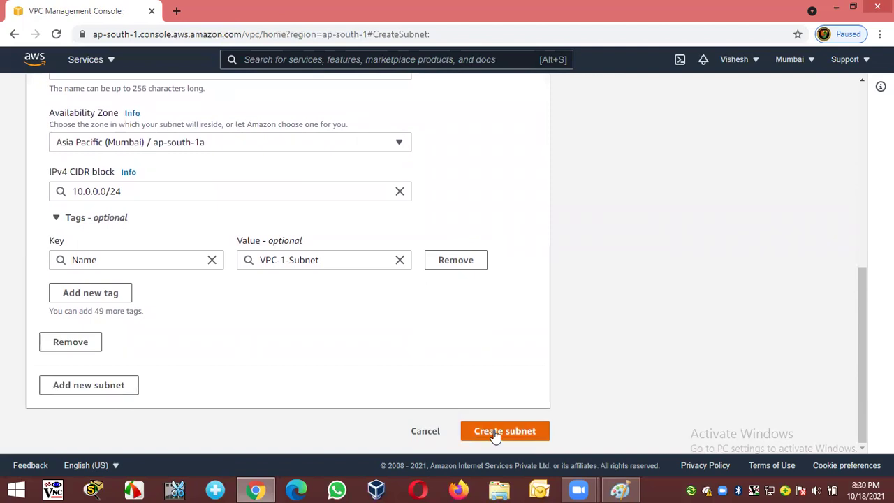
left_click(495, 433)
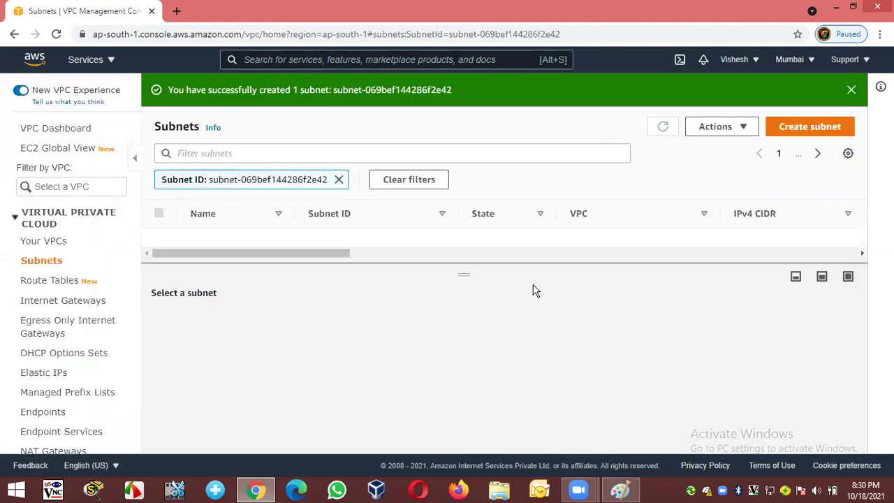
left_click(850, 94)
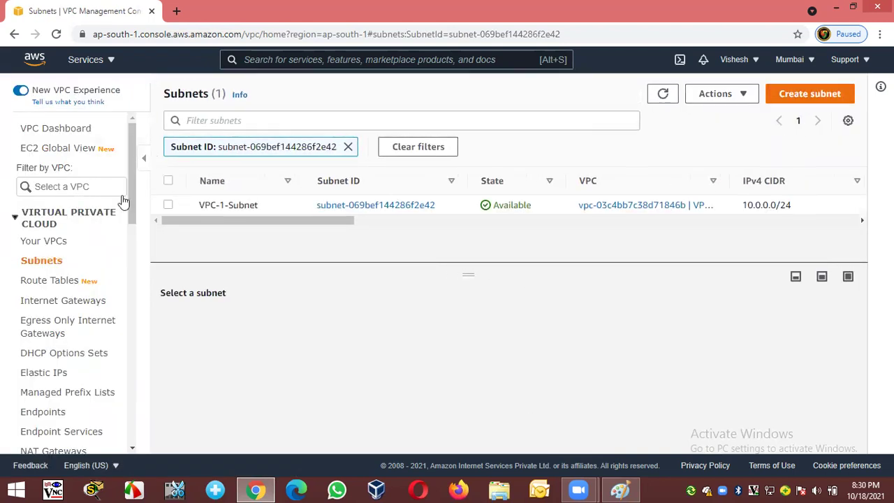
Create a new internet gateway named VPC-1-IGW
left_click(52, 303)
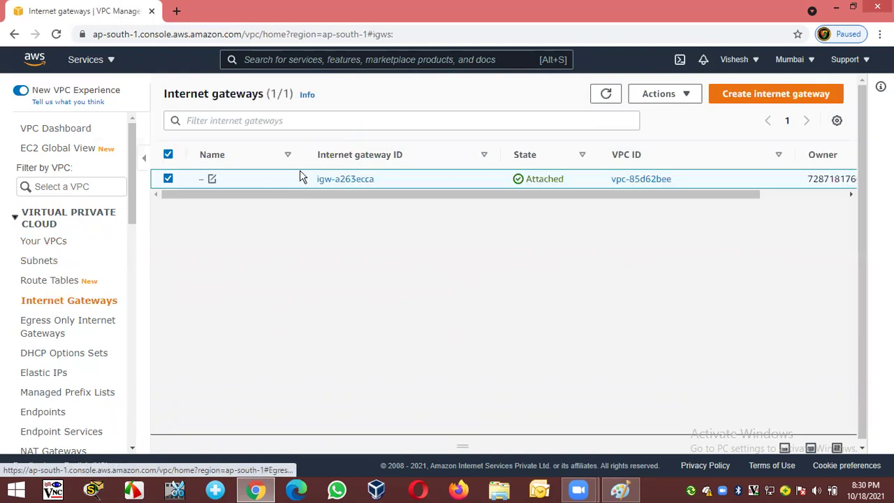
left_click(736, 101)
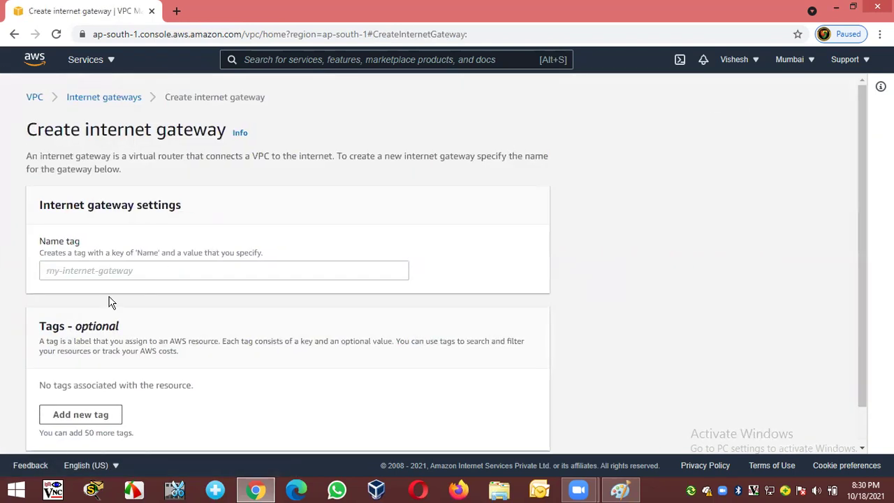
left_click(85, 265)
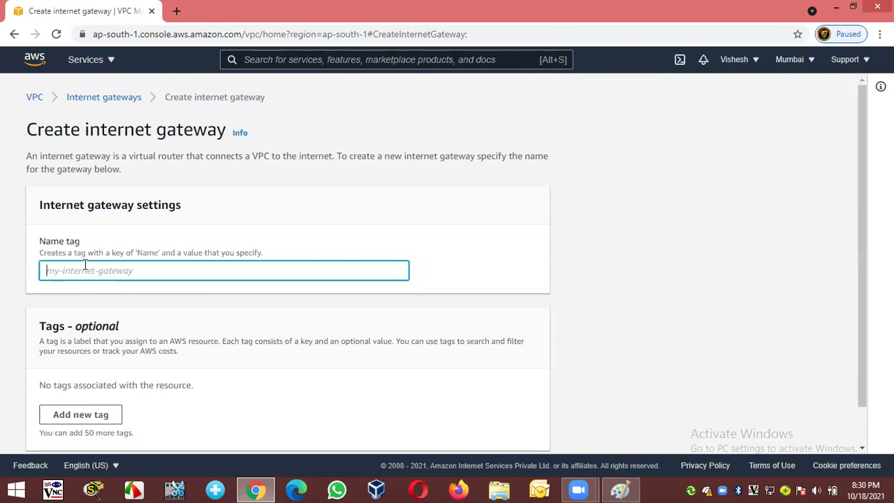
type("VPC-1-")
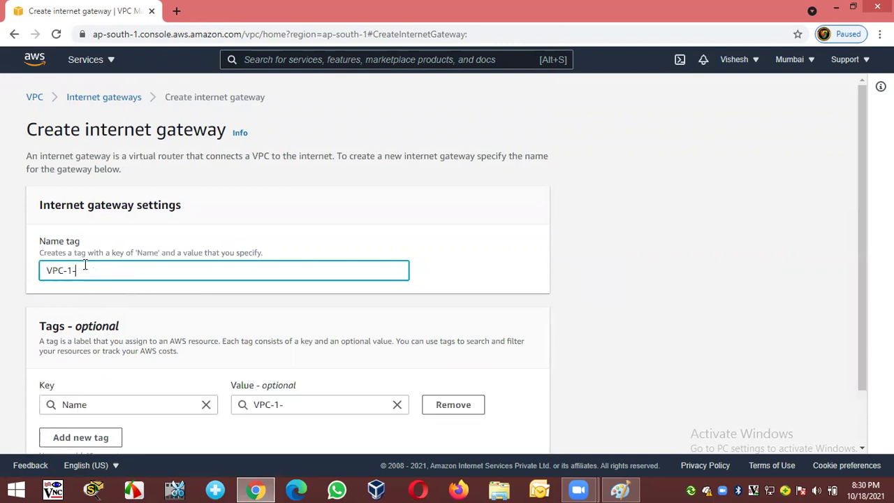
type("IGW")
scroll(356, 283, "down", 1)
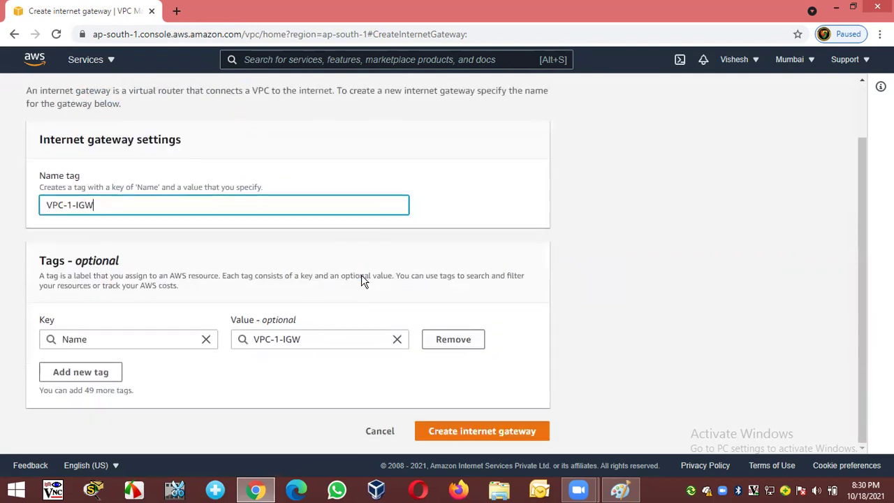
left_click(511, 433)
Attach the VPC-1-IGW internet gateway to VPC-1 and dismiss the notification
left_click(825, 93)
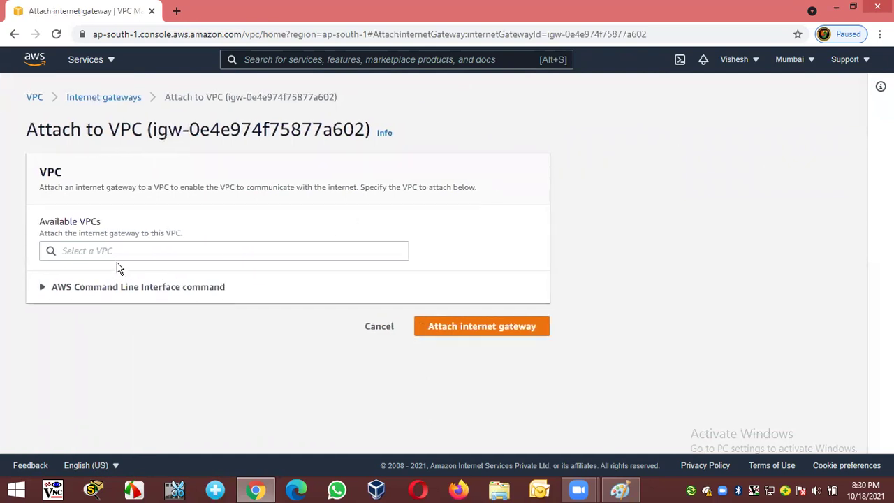
left_click(121, 251)
left_click(148, 272)
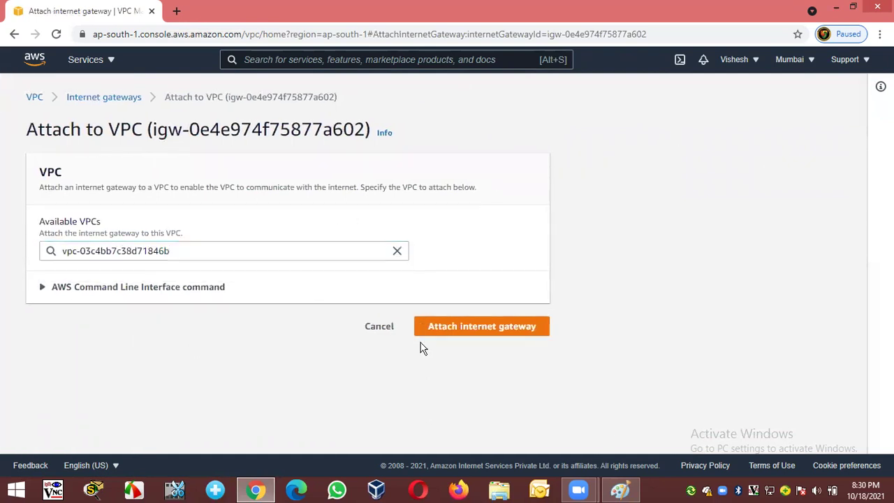
left_click(464, 331)
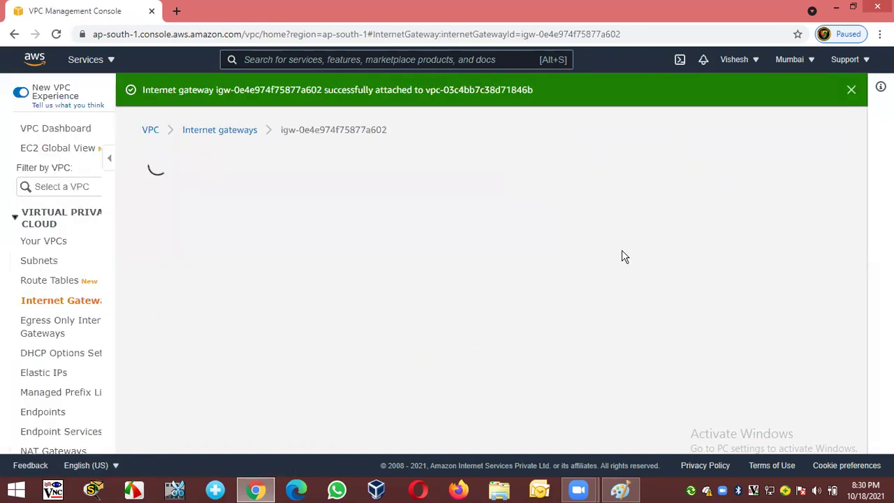
left_click(852, 91)
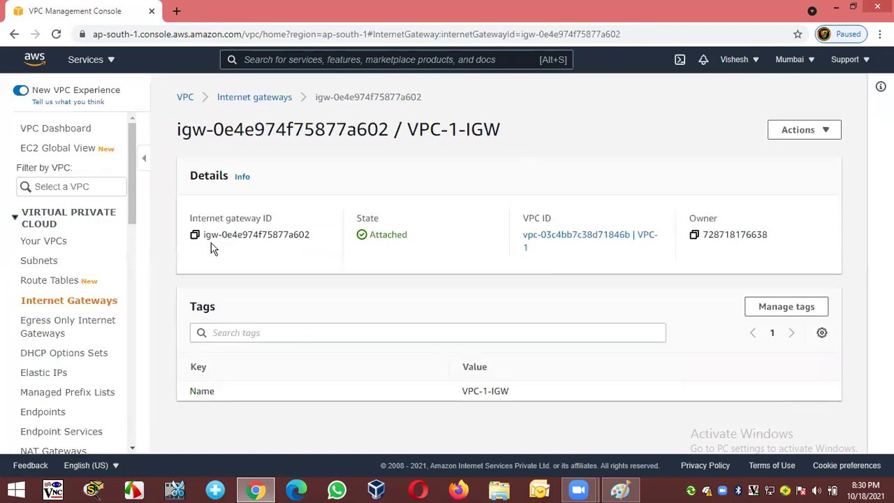
Create a route table named VPC-1-Route in the VPC-1 network
left_click(60, 281)
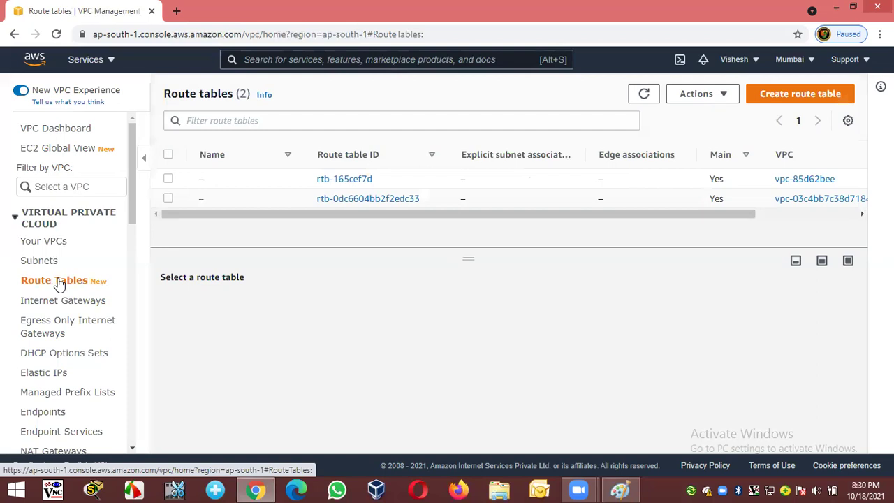
left_click(768, 95)
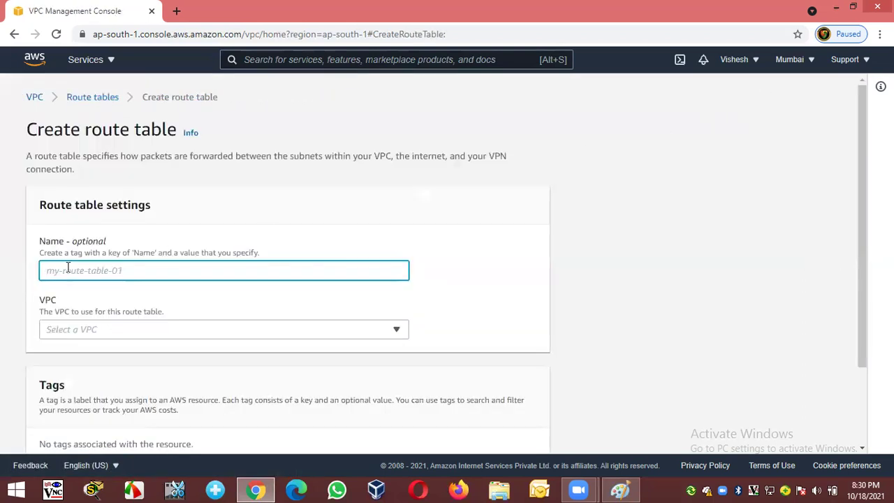
type("VPC")
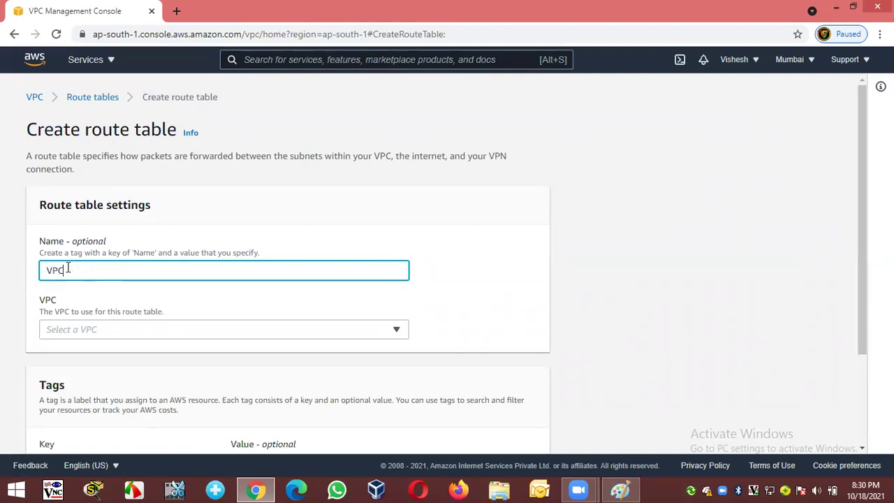
type("-1-Route")
left_click(117, 331)
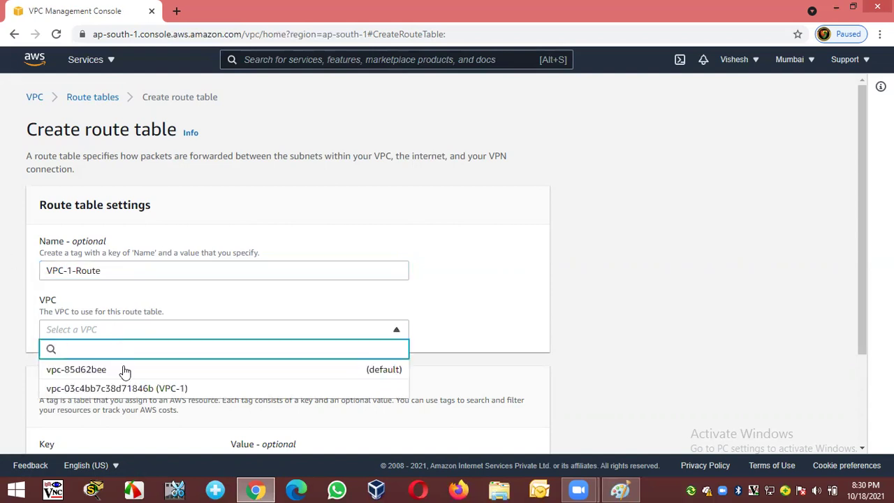
left_click(160, 391)
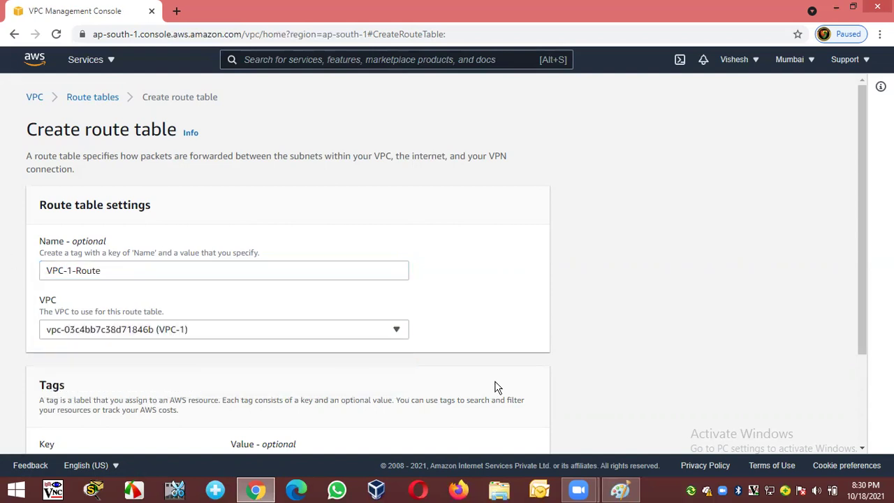
scroll(649, 331, "down", 2)
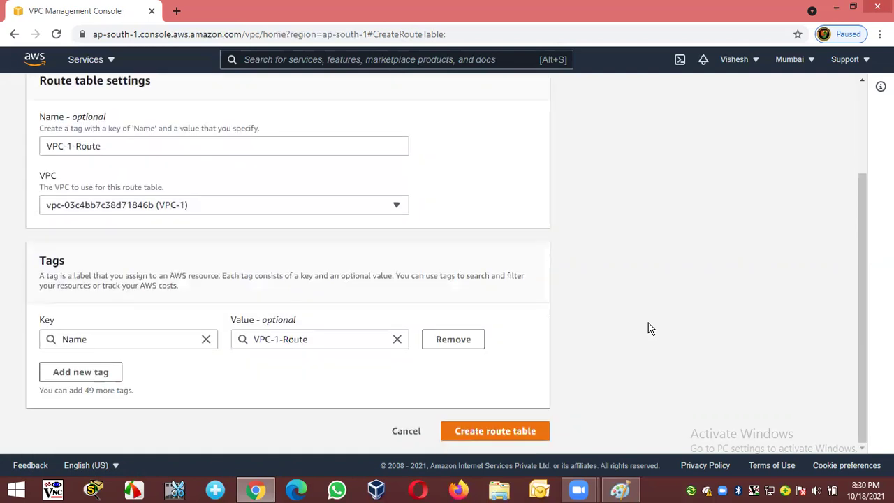
left_click(497, 430)
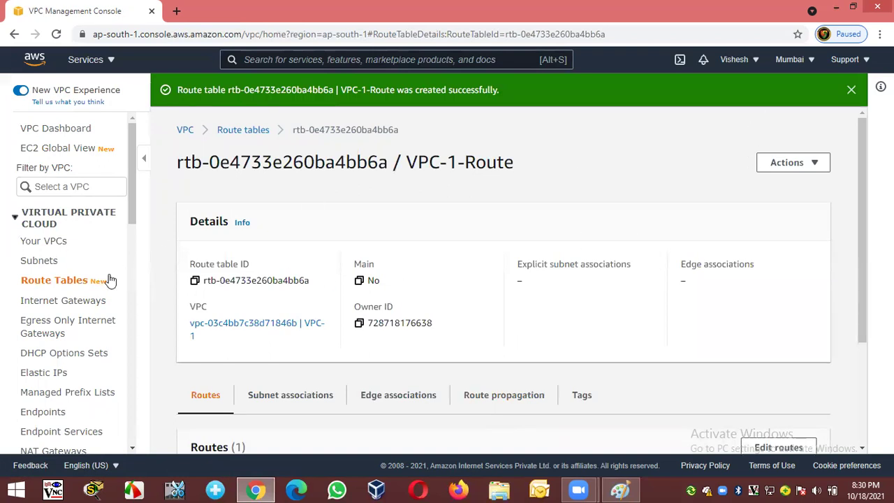
Associate VPC-1-Subnet with the VPC-1-Route route table and save the association
left_click(70, 288)
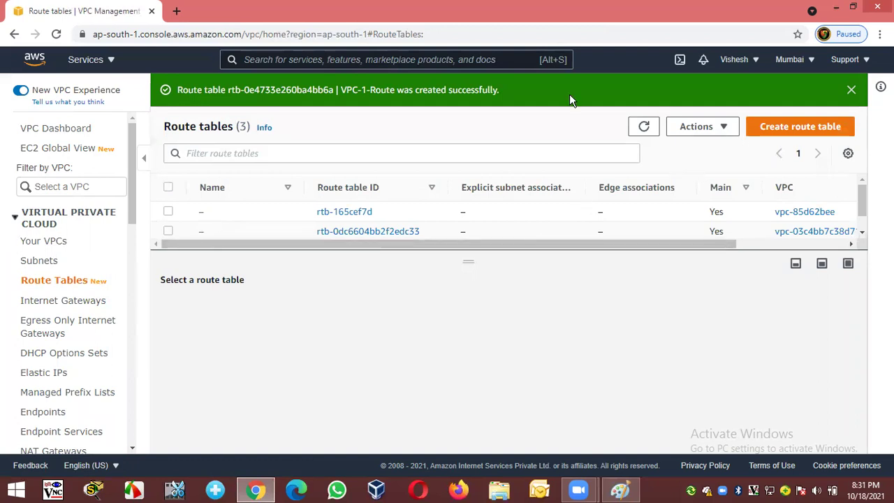
left_click(851, 90)
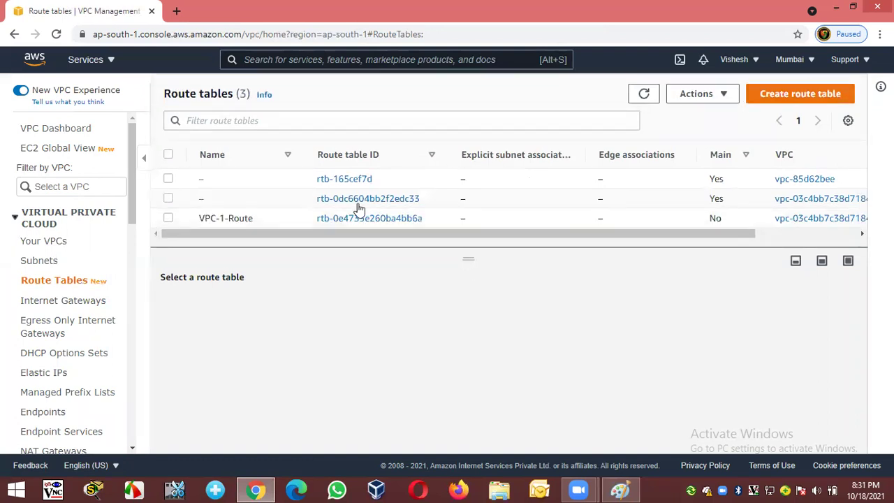
left_click(168, 219)
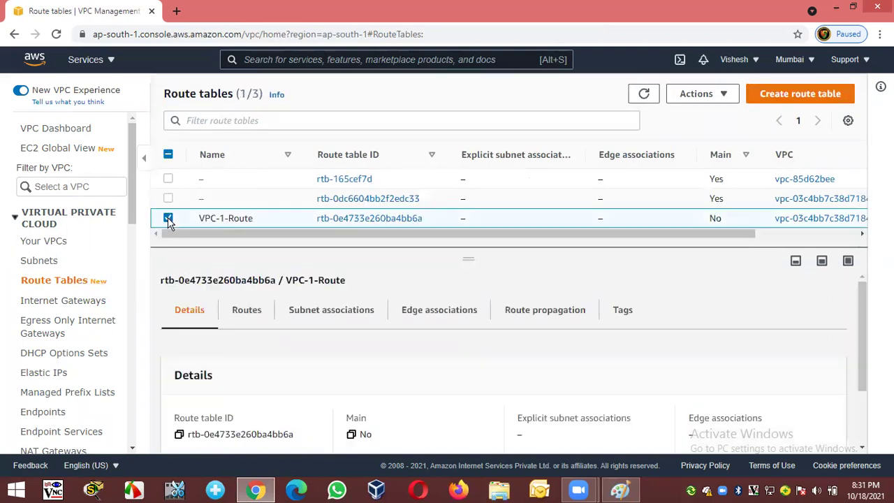
left_click(311, 310)
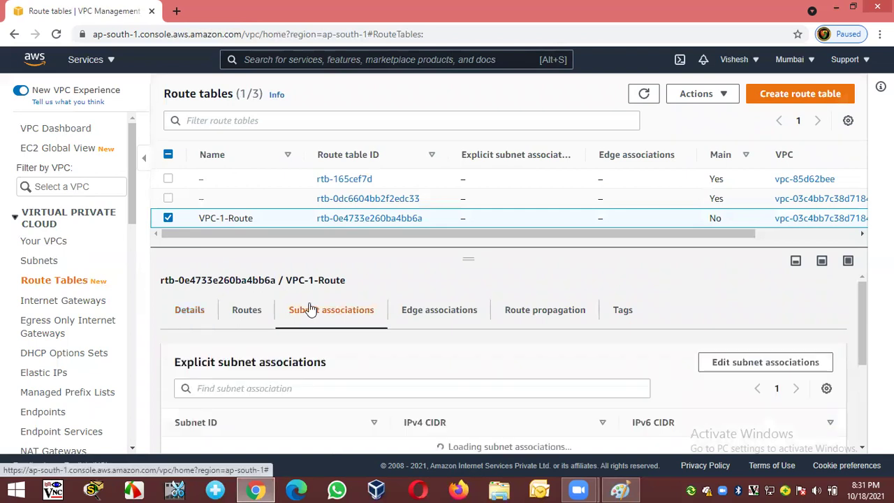
left_click(719, 361)
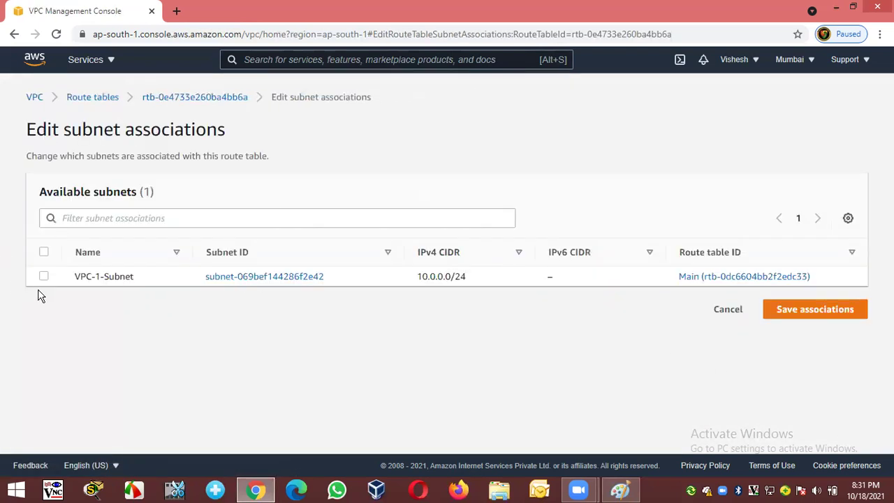
left_click(44, 277)
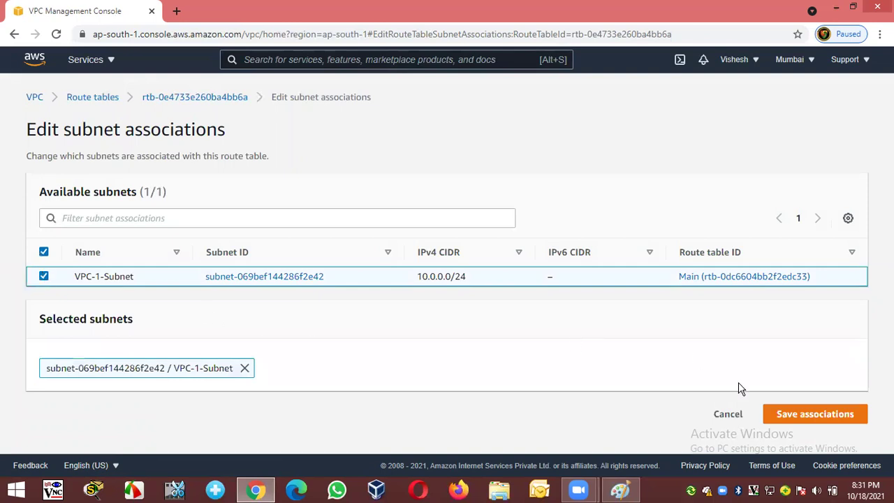
left_click(795, 422)
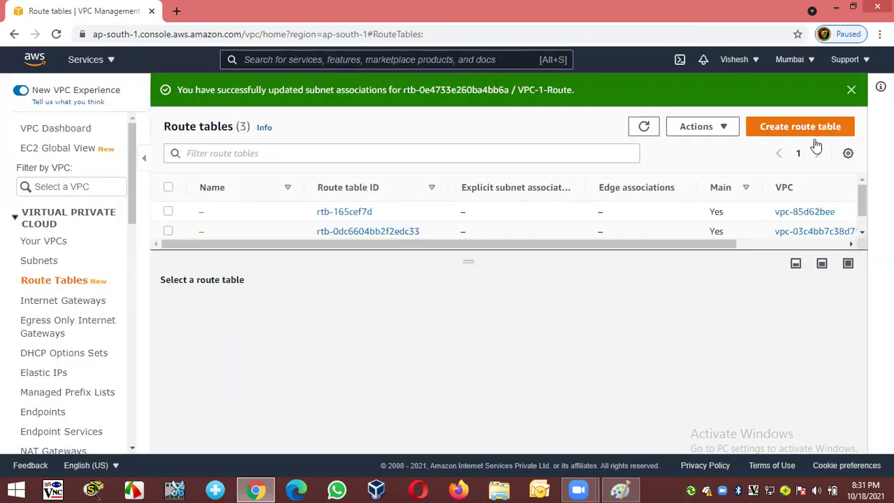
left_click(852, 89)
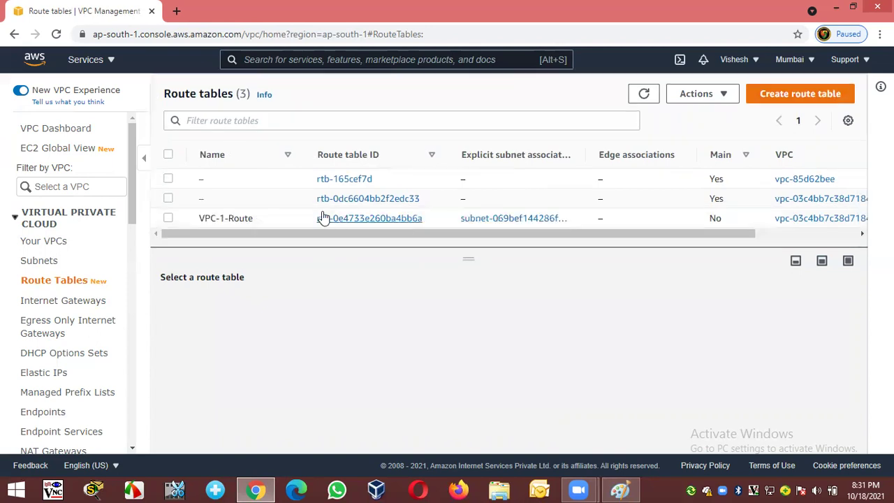
Add a new route to the VPC-1-Route table with destination 0.0.0.0/0
left_click(168, 218)
left_click(257, 316)
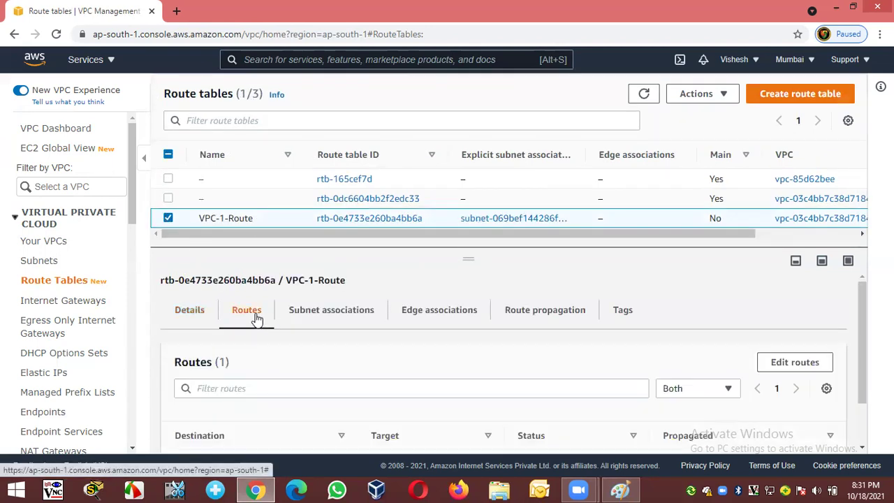
left_click(784, 368)
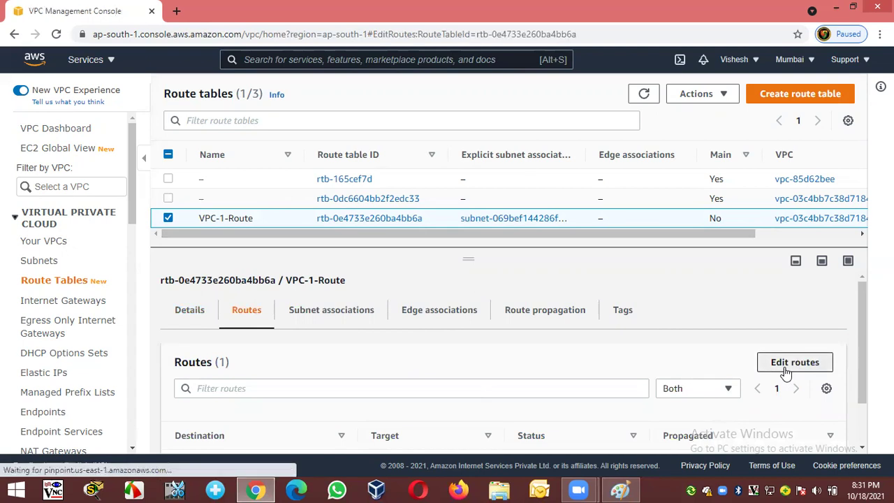
left_click(77, 254)
left_click(82, 250)
left_click(80, 267)
left_click(269, 309)
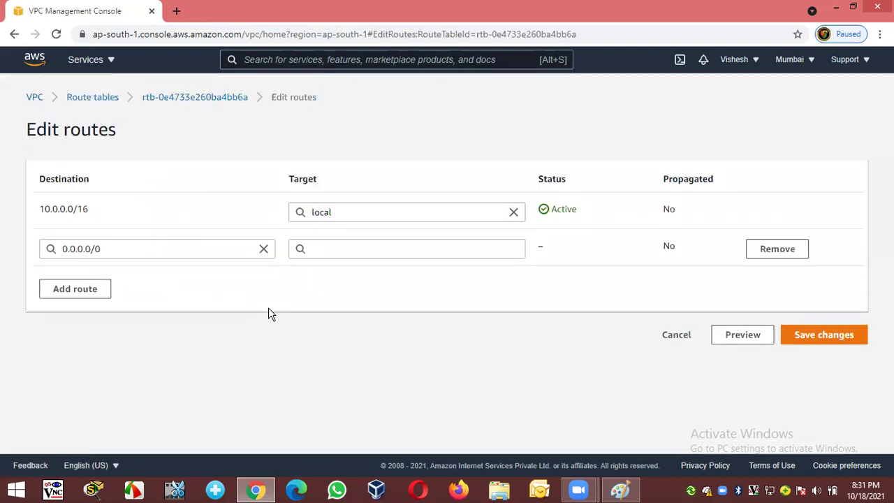
Set the 0.0.0.0/0 route's target to the VPC-1-IGW internet gateway and save the routes
left_click(340, 248)
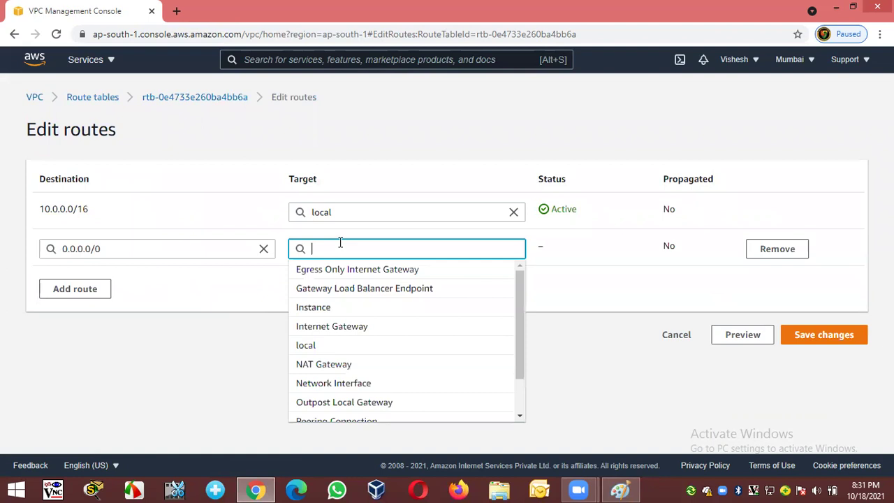
left_click(315, 328)
left_click(399, 273)
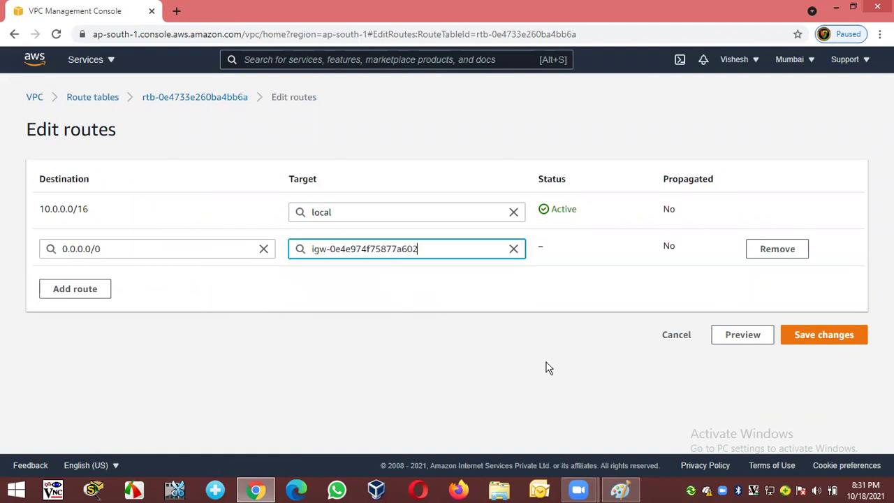
left_click(789, 342)
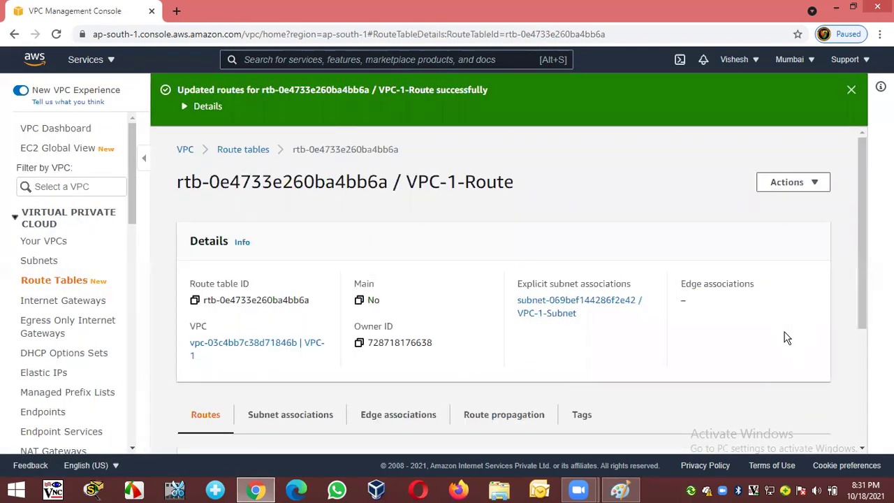
left_click(851, 91)
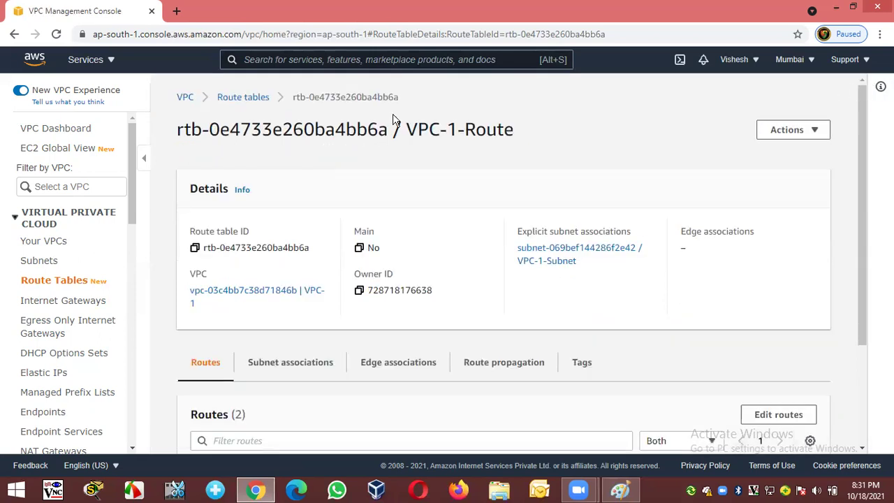
Create a VPC named VPC-2 with the IPv4 CIDR block 192.168.0.0/16
left_click(58, 245)
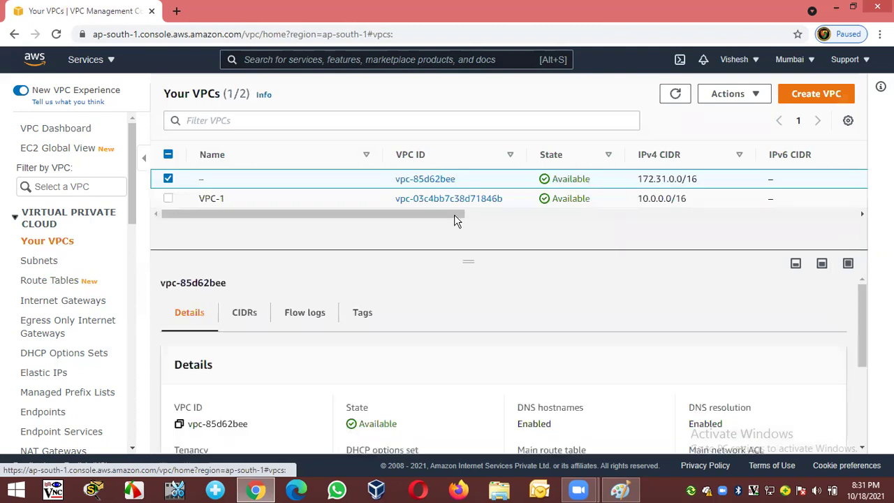
left_click(676, 96)
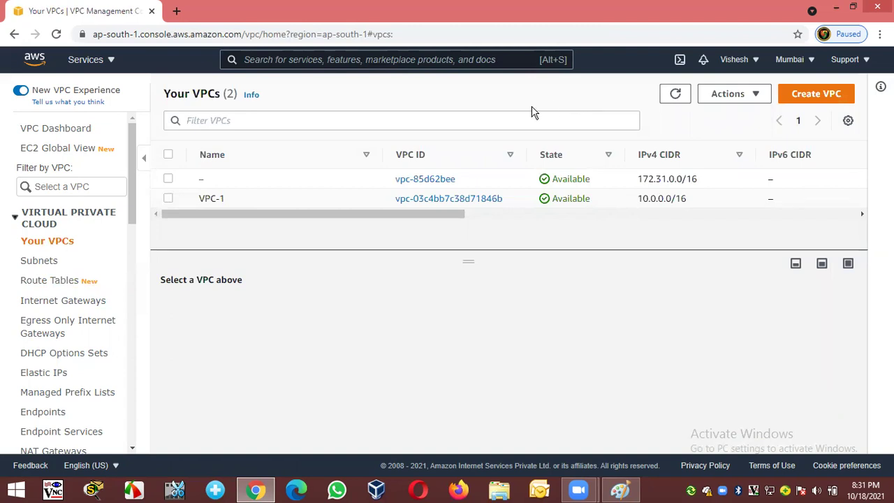
left_click(742, 98)
left_click(814, 101)
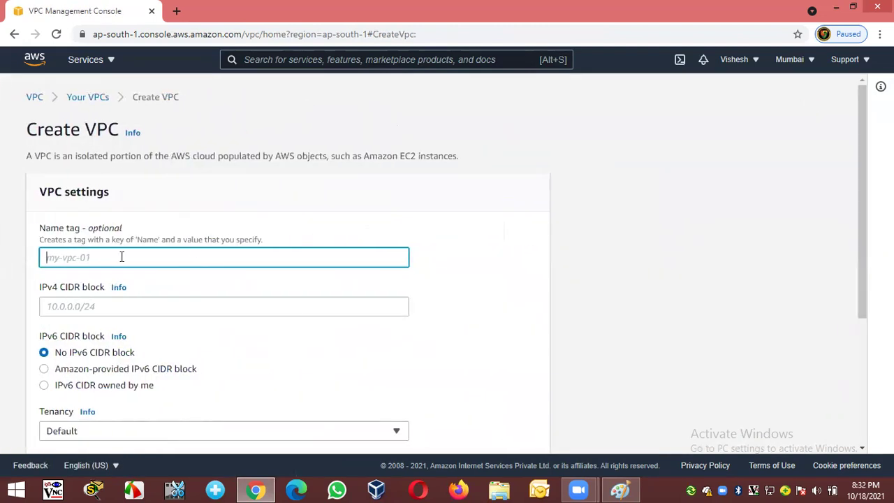
type("VPC-2")
left_click(105, 309)
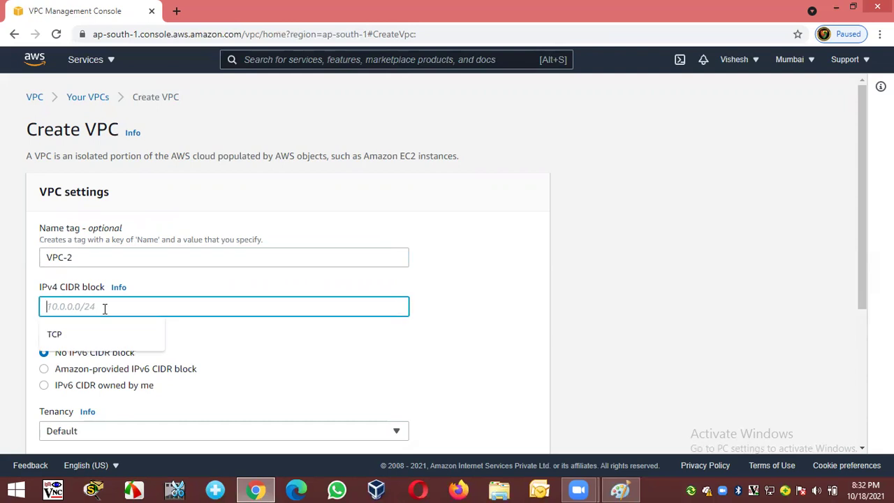
type("192.168.0.0/16")
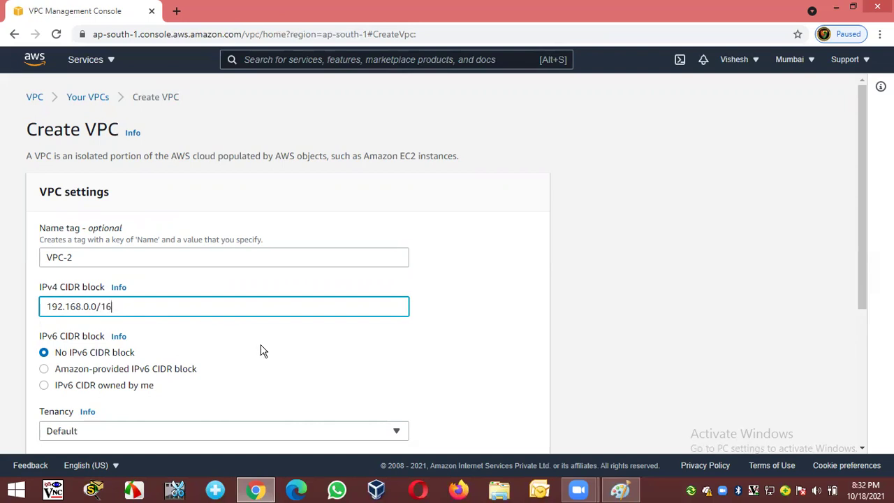
left_click(567, 292)
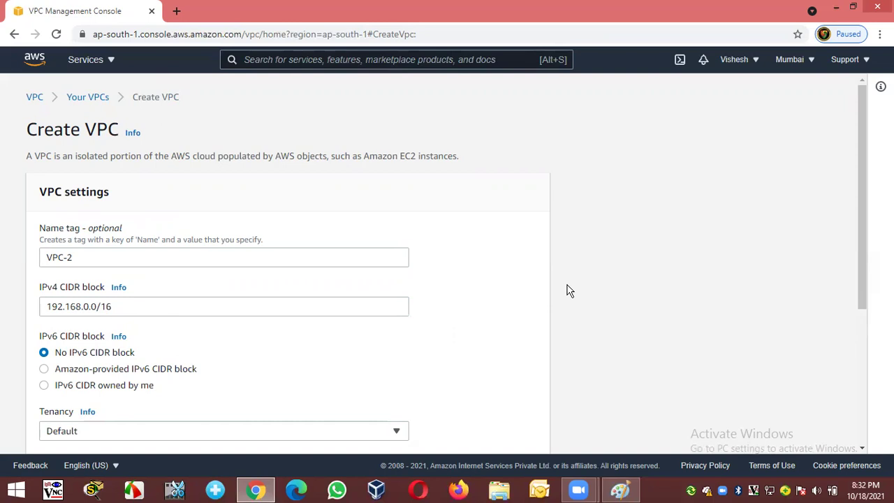
scroll(569, 291, "down", 1)
scroll(570, 291, "down", 2)
scroll(570, 291, "down", 2)
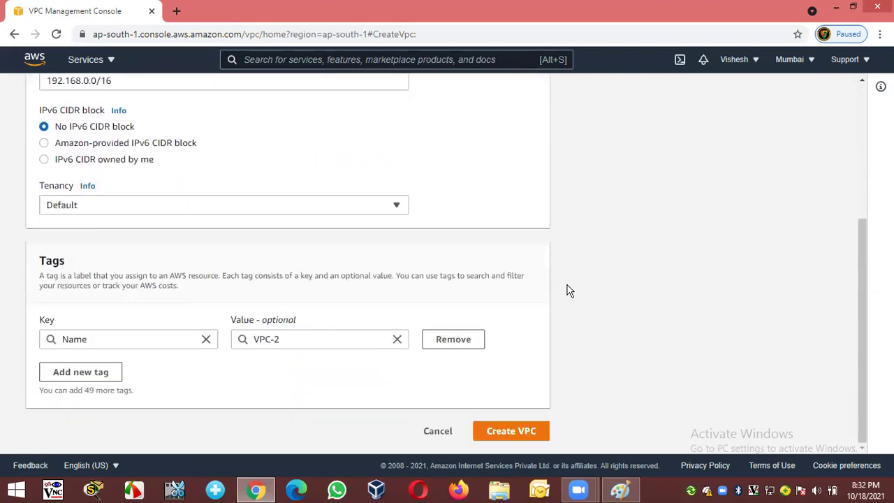
left_click(505, 433)
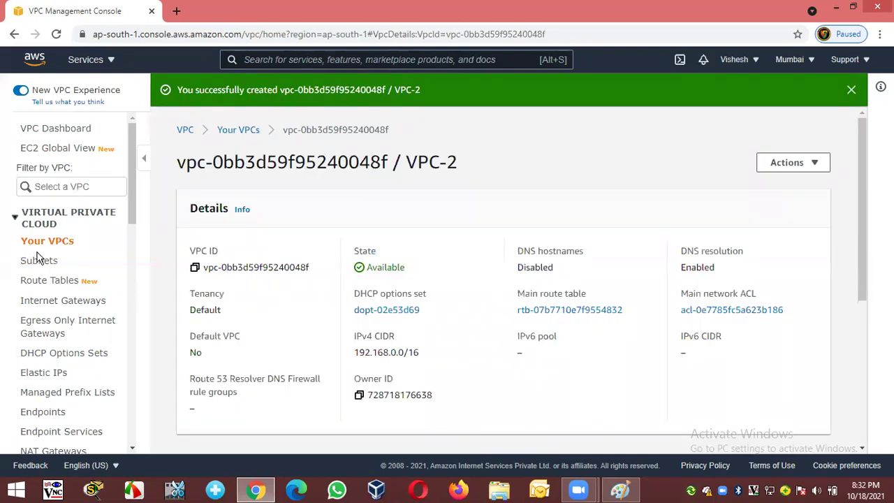
Start a new subnet in VPC-2 named VPC-2-Subnet, in the Asia Pacific (Mumbai) / ap-south-1a availability zone
left_click(31, 263)
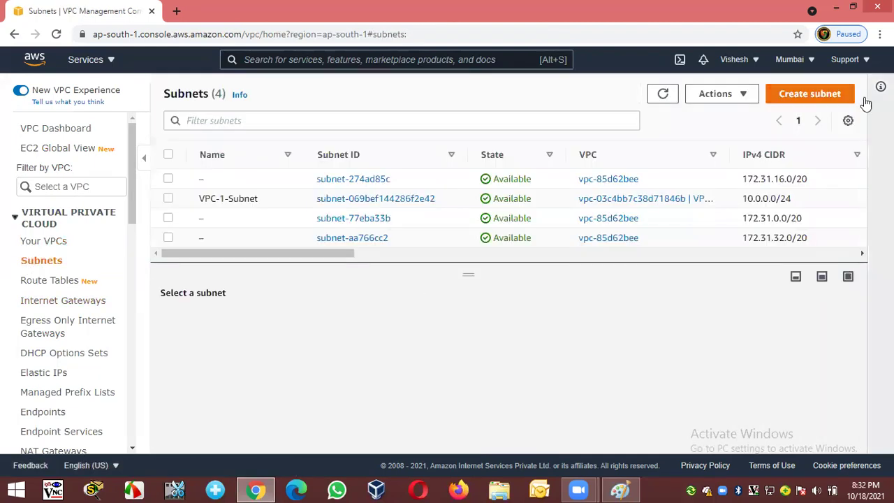
left_click(800, 100)
left_click(114, 243)
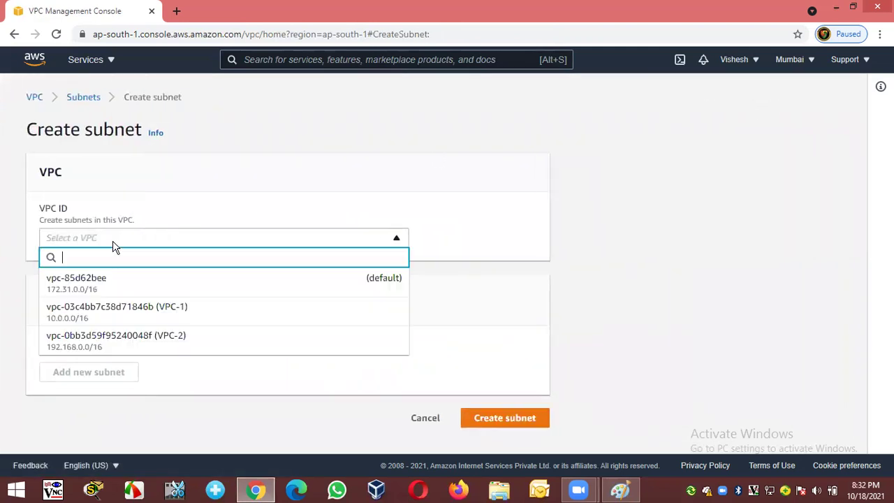
left_click(180, 340)
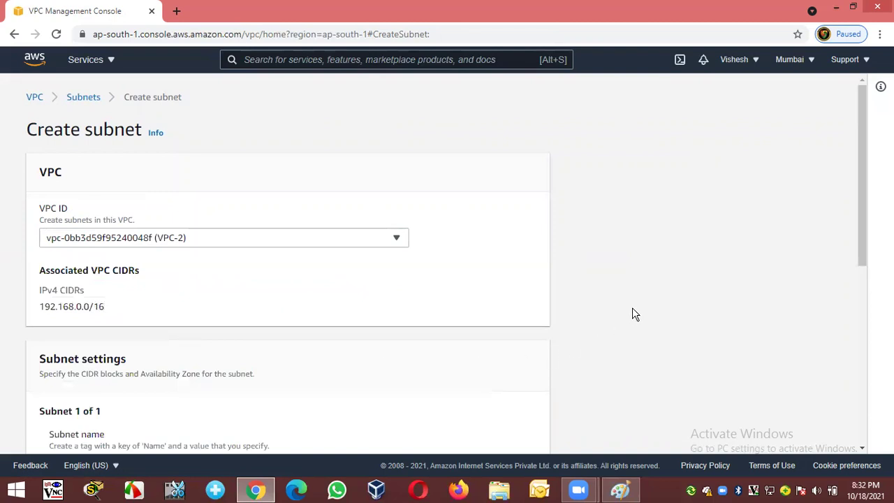
scroll(633, 315, "down", 4)
left_click(85, 201)
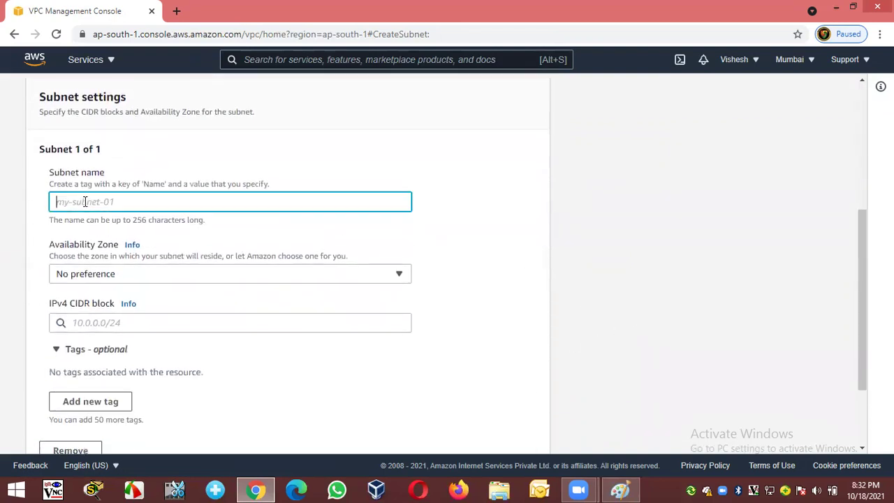
type("VPC-2-S")
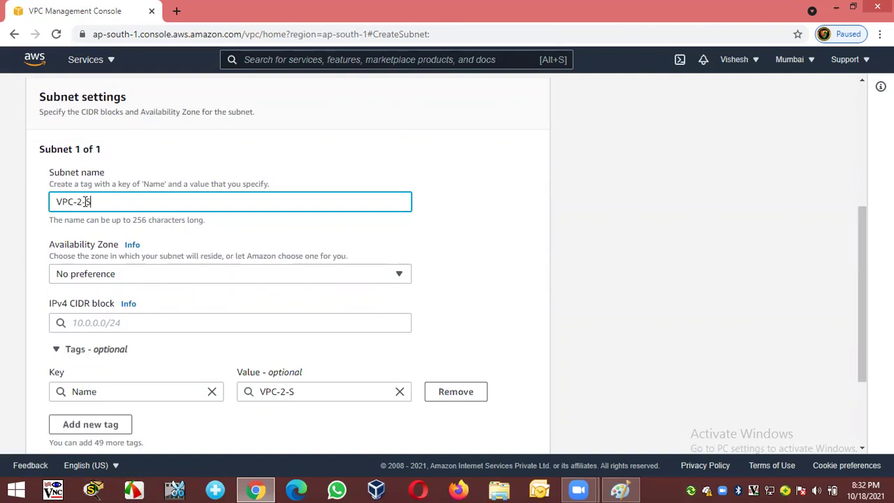
type("ubnet")
left_click(120, 276)
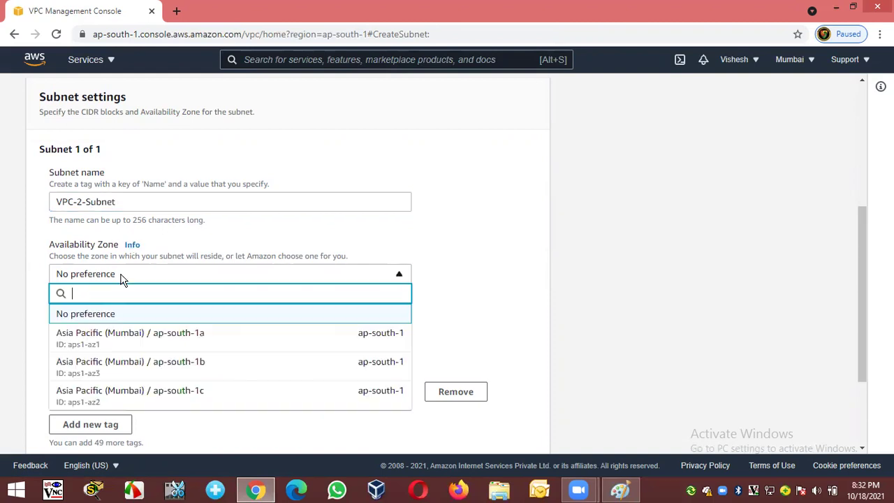
left_click(193, 334)
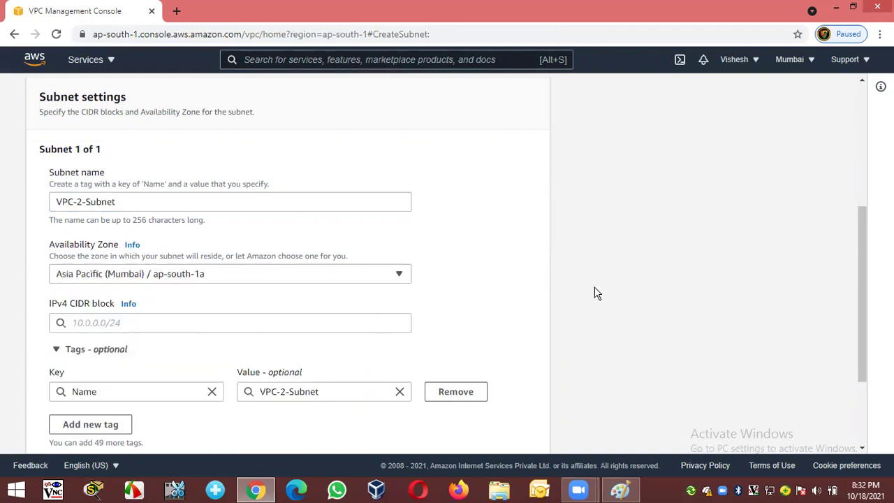
Set VPC-2-Subnet's IPv4 CIDR block to 192.168.0.0/24 and create the subnet
scroll(594, 294, "down", 1)
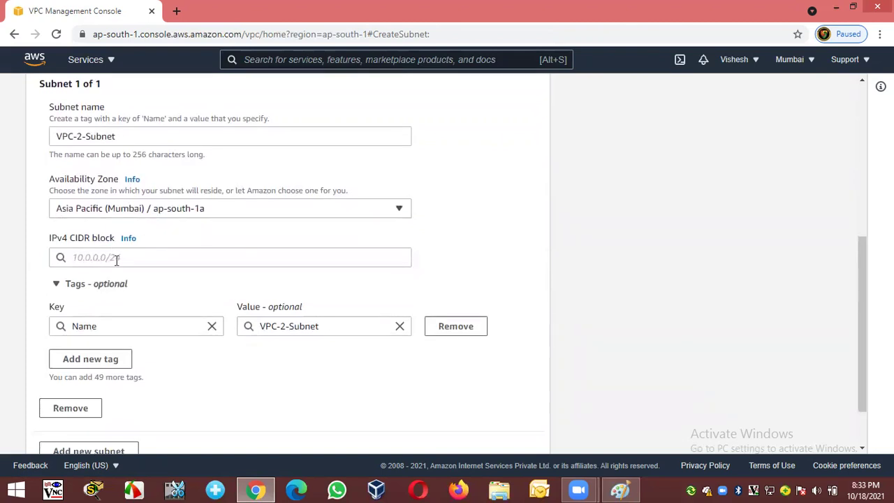
left_click(116, 260)
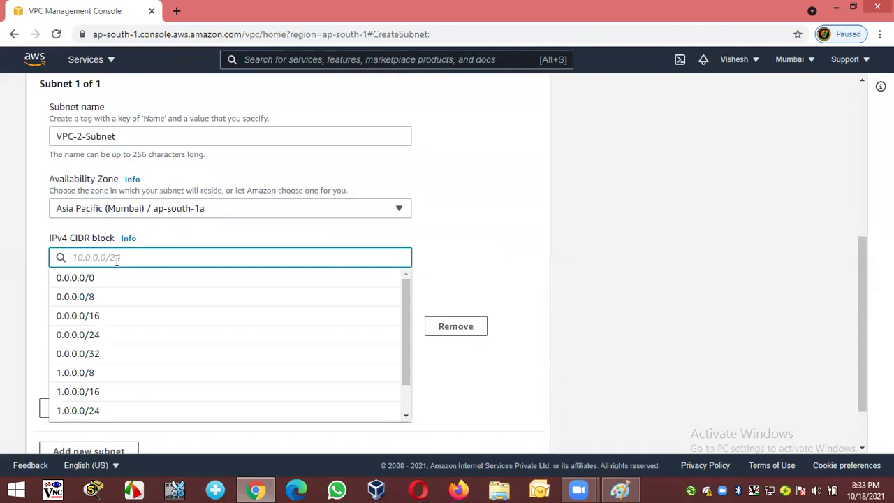
type("192.168")
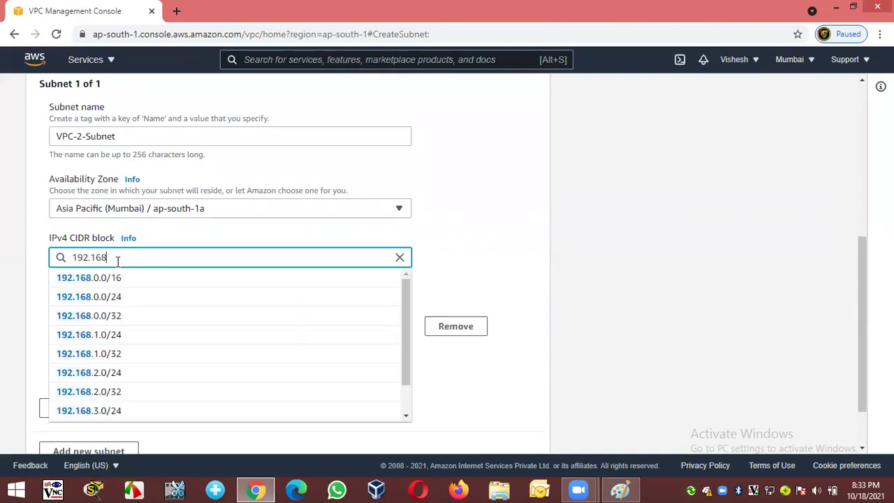
type(".0.0/")
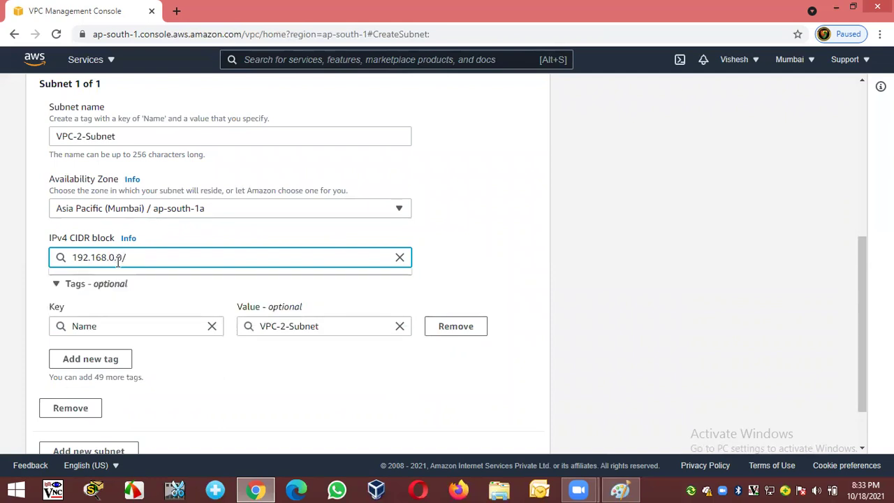
type("24")
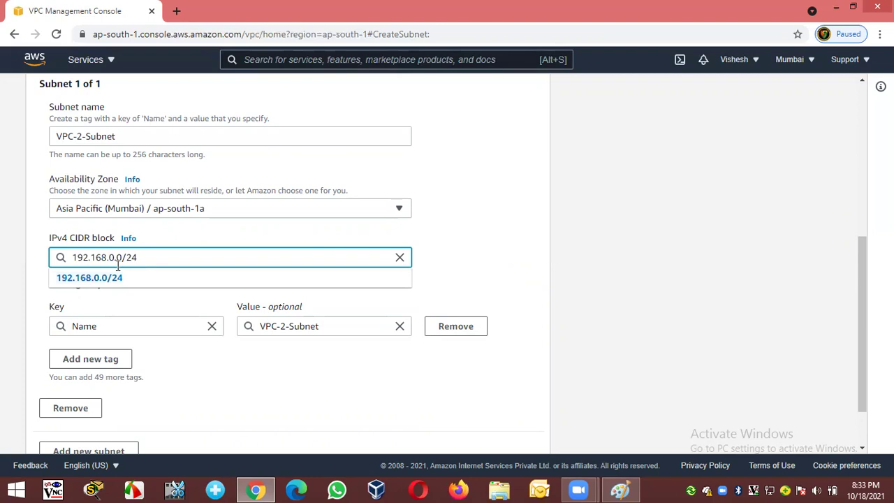
left_click(104, 278)
left_click(608, 295)
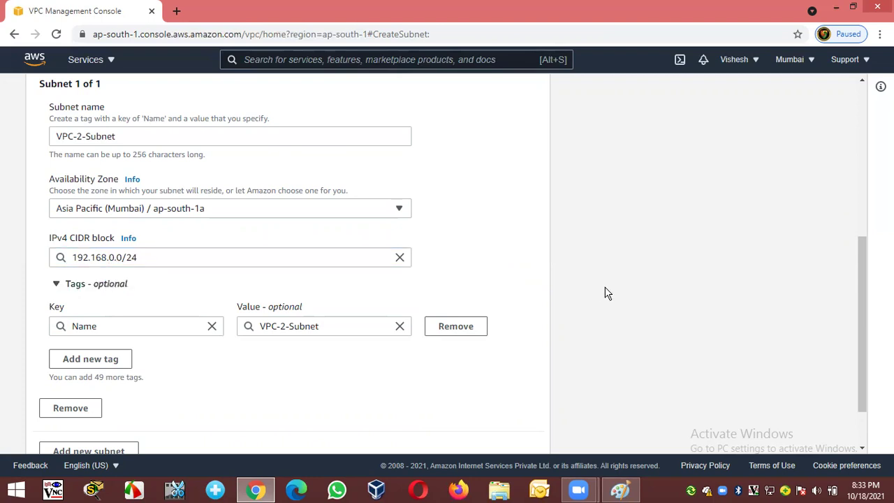
scroll(605, 294, "down", 2)
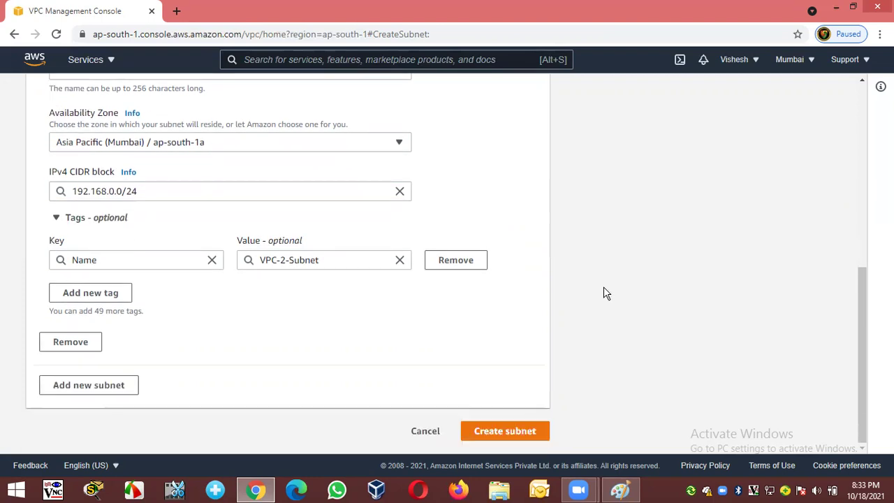
left_click(496, 431)
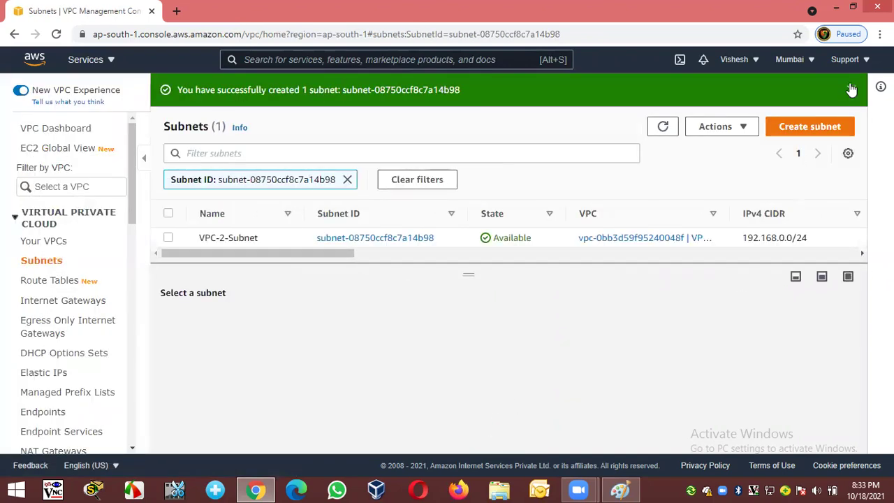
left_click(851, 89)
Create an internet gateway named VPC-2-IGW
left_click(54, 305)
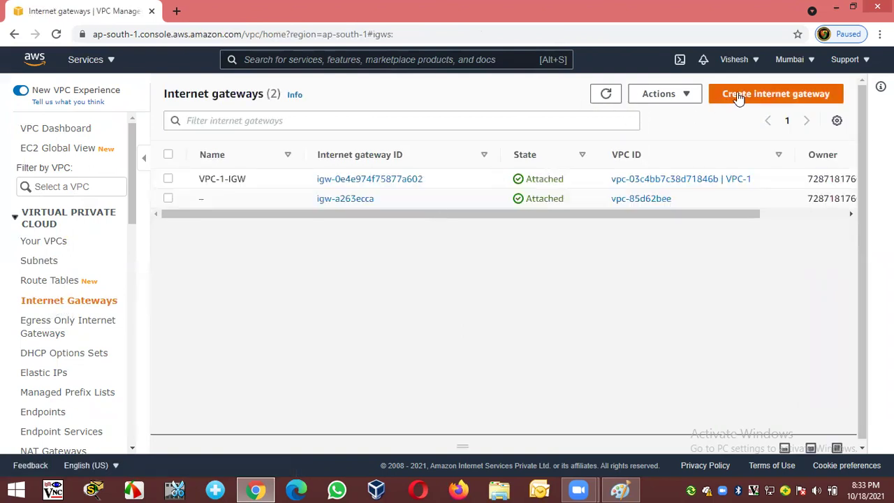
left_click(739, 98)
left_click(154, 273)
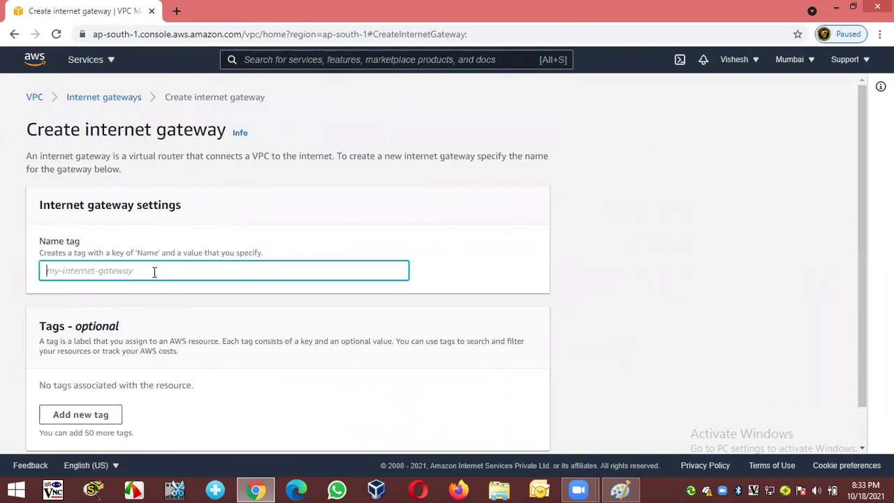
type("VPC")
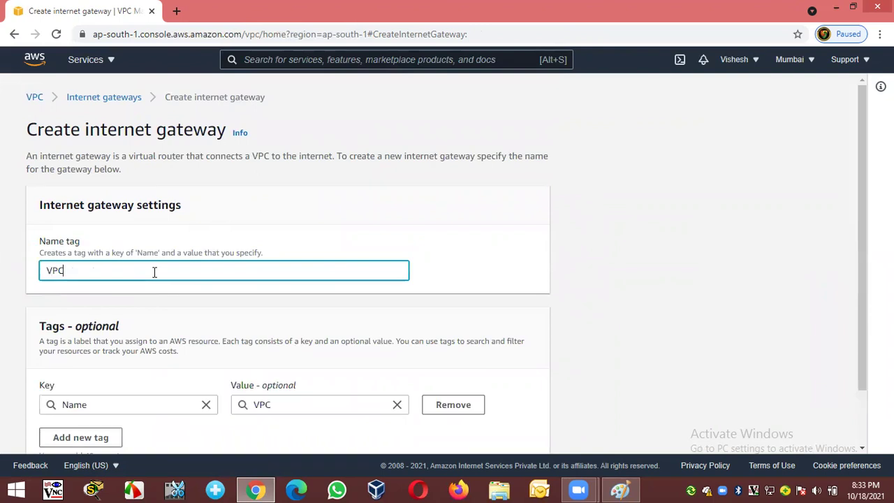
type("-2-IGW")
scroll(419, 269, "down", 1)
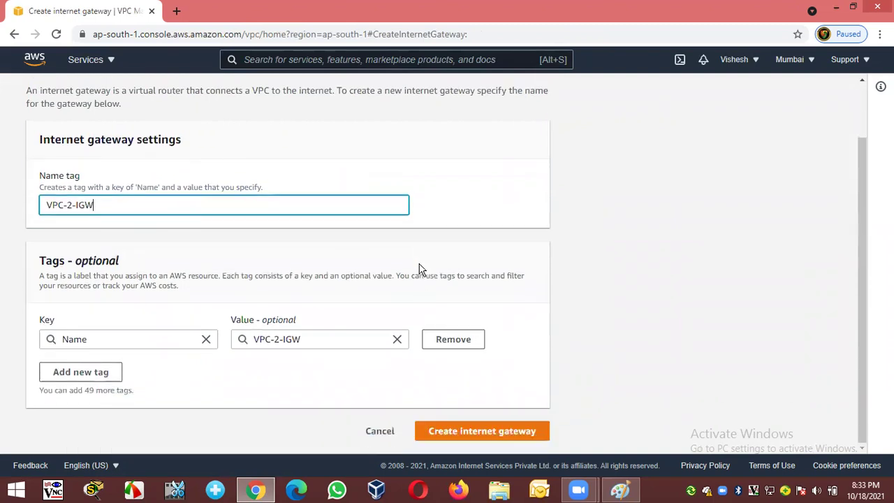
left_click(436, 432)
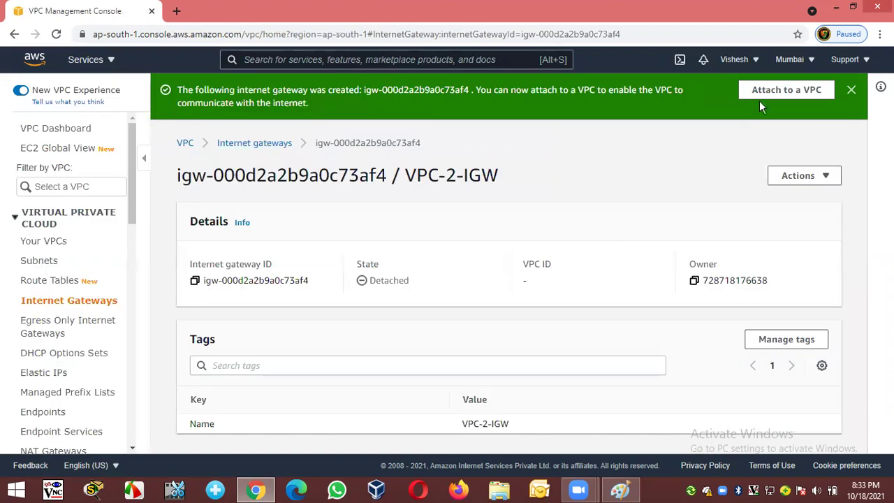
Attach the VPC-2-IGW internet gateway to VPC-2 and dismiss the notification
left_click(764, 102)
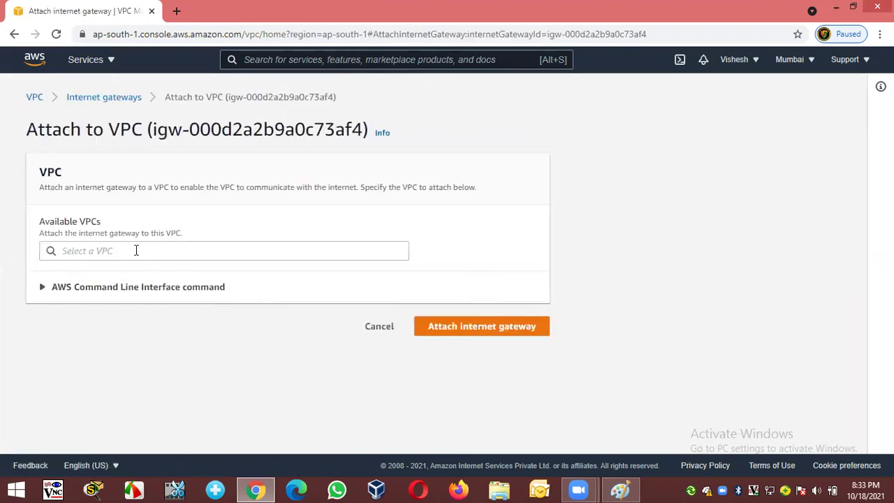
left_click(138, 251)
left_click(183, 277)
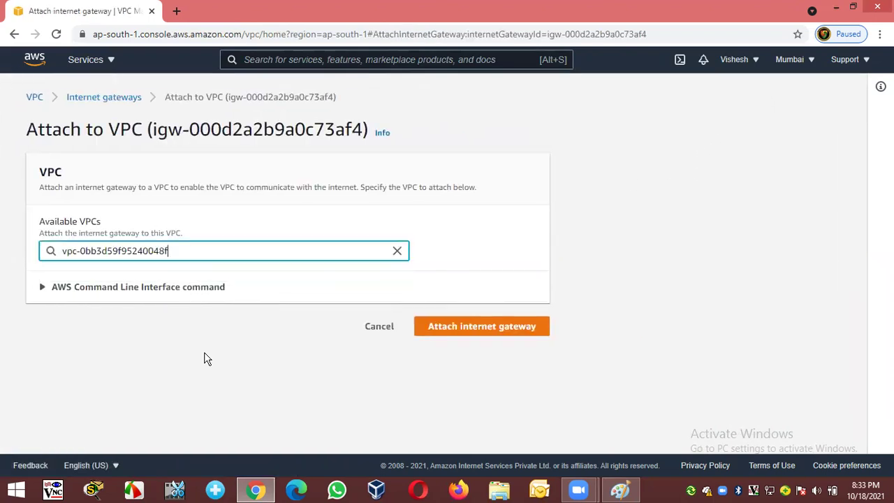
left_click(440, 332)
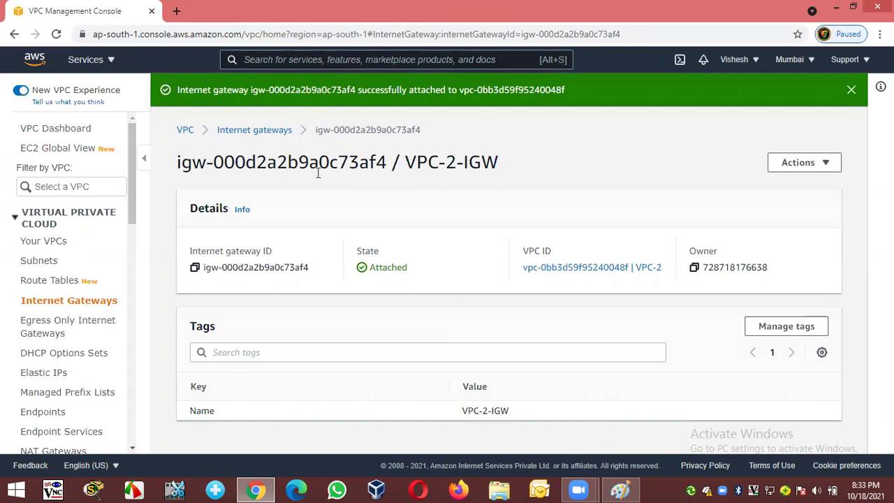
left_click(851, 89)
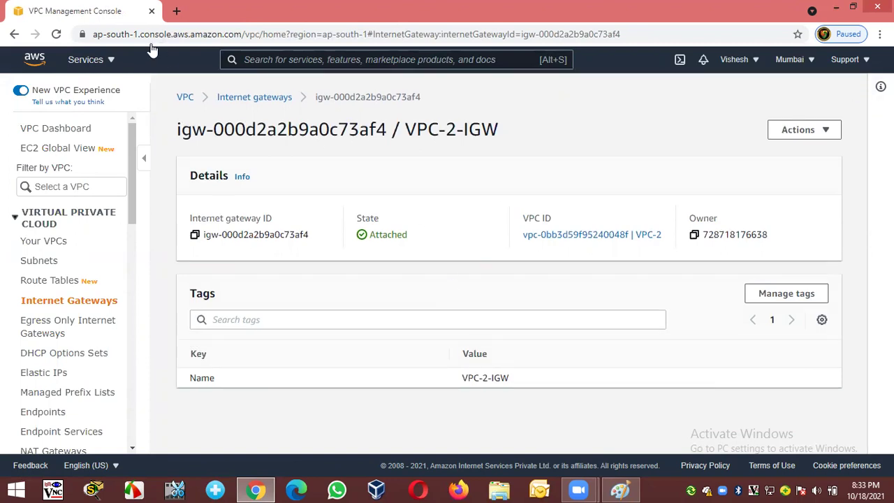
Create a route table named VPC-2-Route in VPC-2 and dismiss the notification
left_click(43, 287)
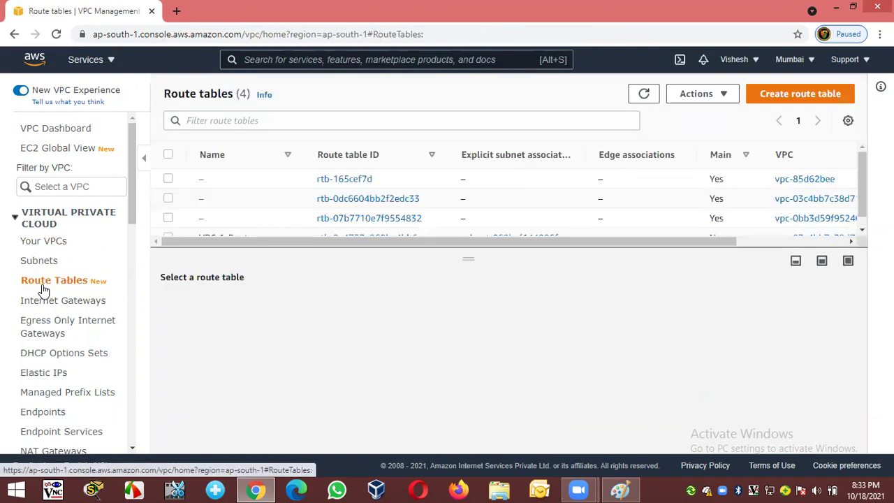
left_click(749, 95)
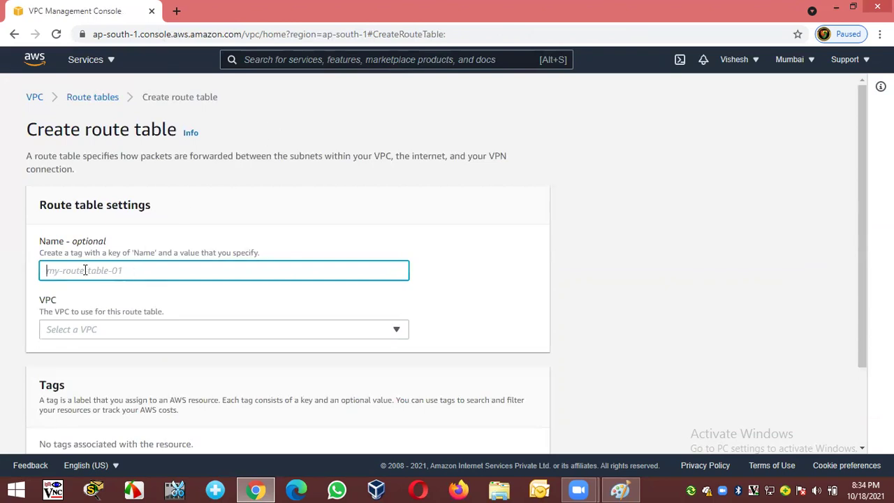
type("VPC-2-Route")
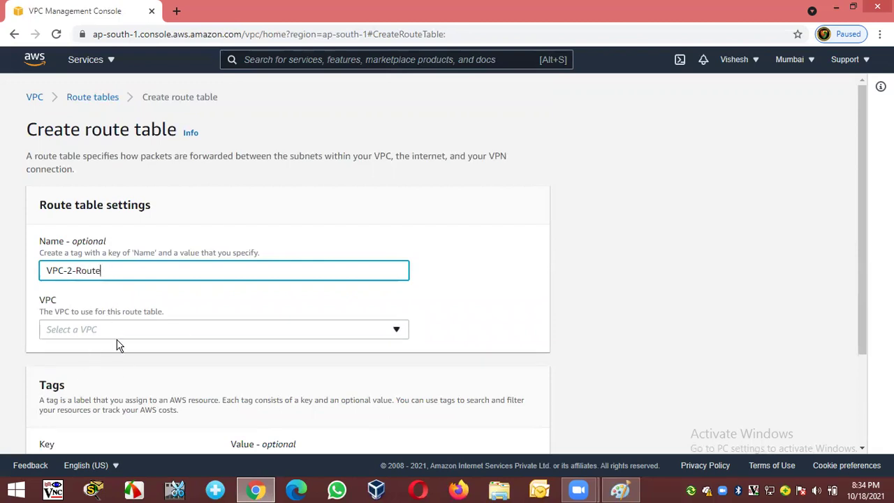
left_click(124, 331)
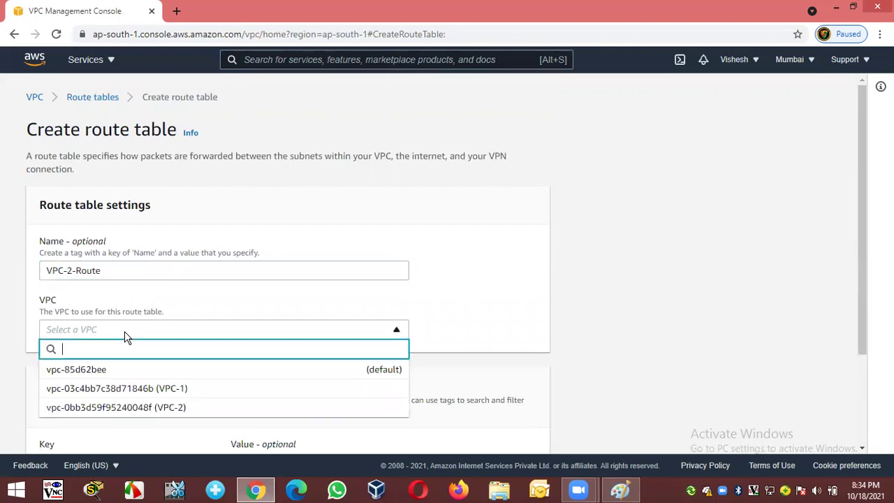
left_click(175, 411)
scroll(645, 307, "down", 3)
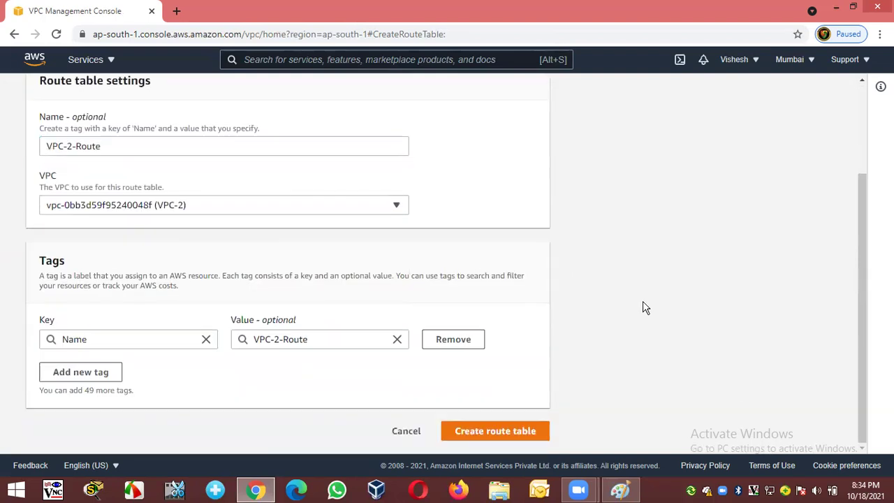
left_click(491, 433)
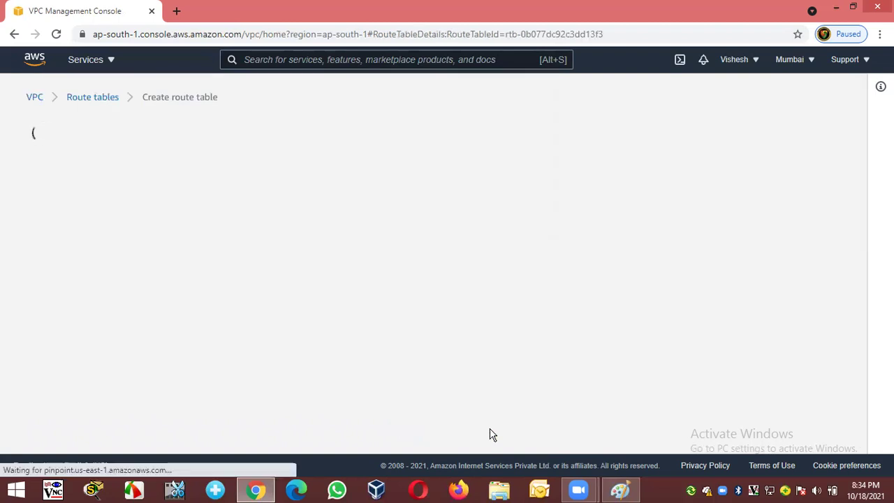
left_click(852, 89)
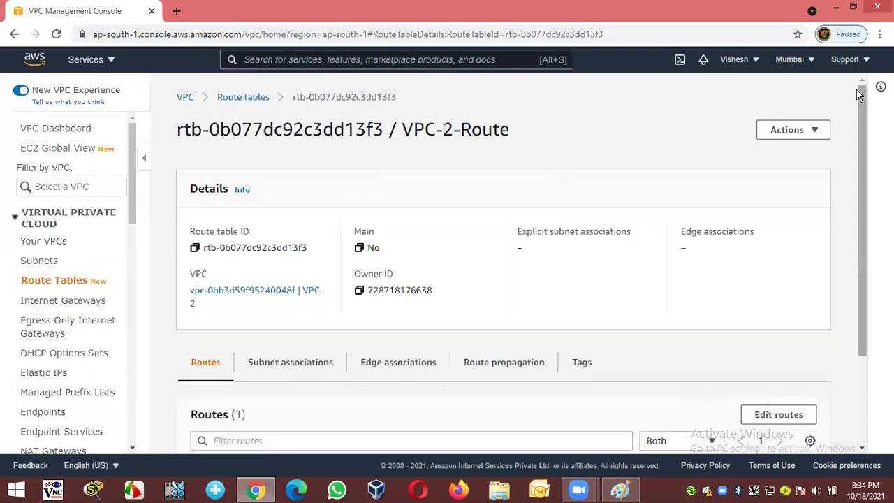
Associate VPC-2-Subnet with the VPC-2-Route route table, save the association and dismiss the notification
left_click(53, 282)
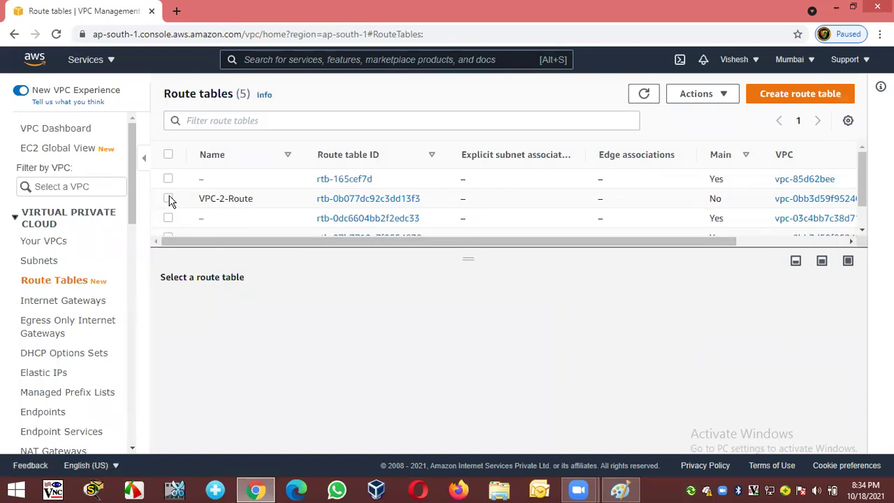
left_click(169, 199)
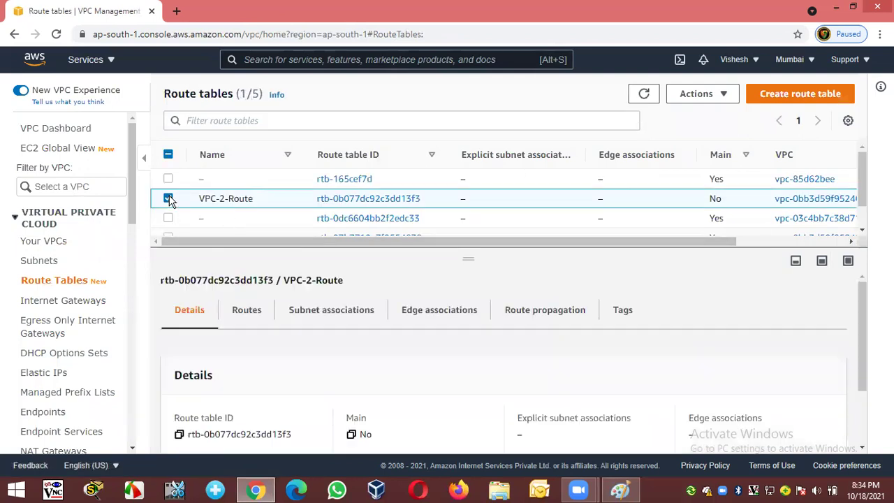
left_click(322, 314)
left_click(726, 361)
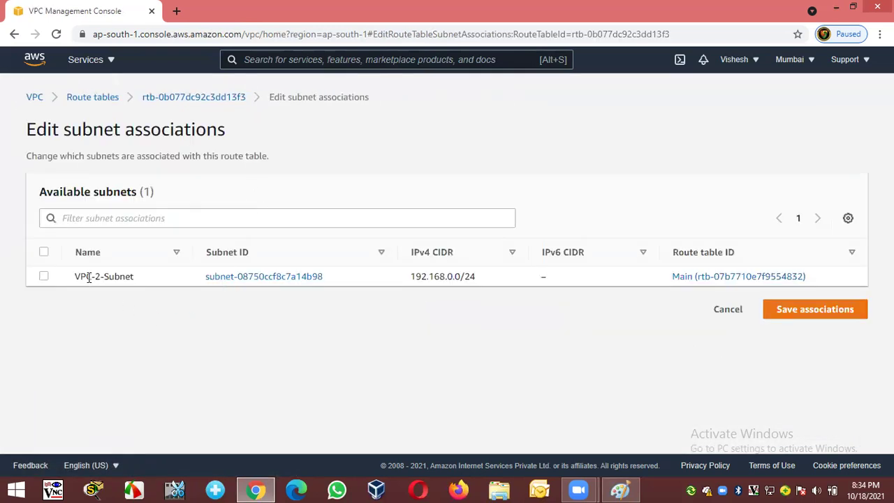
left_click(43, 277)
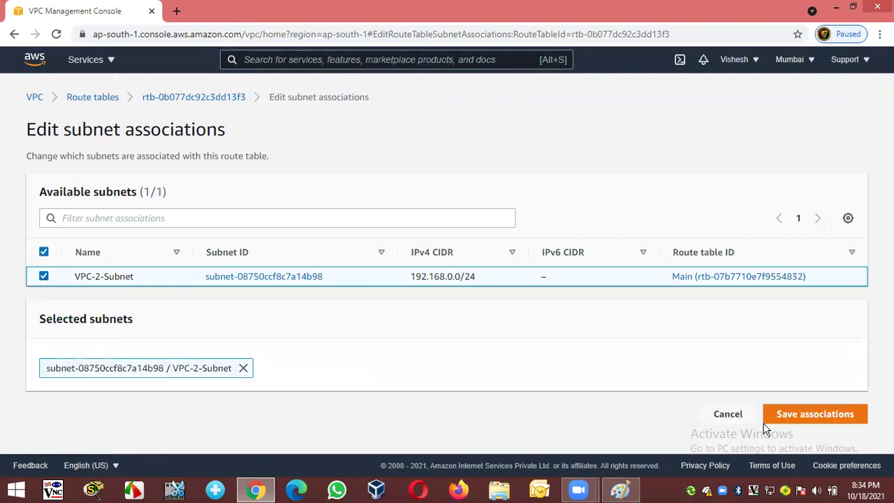
left_click(795, 413)
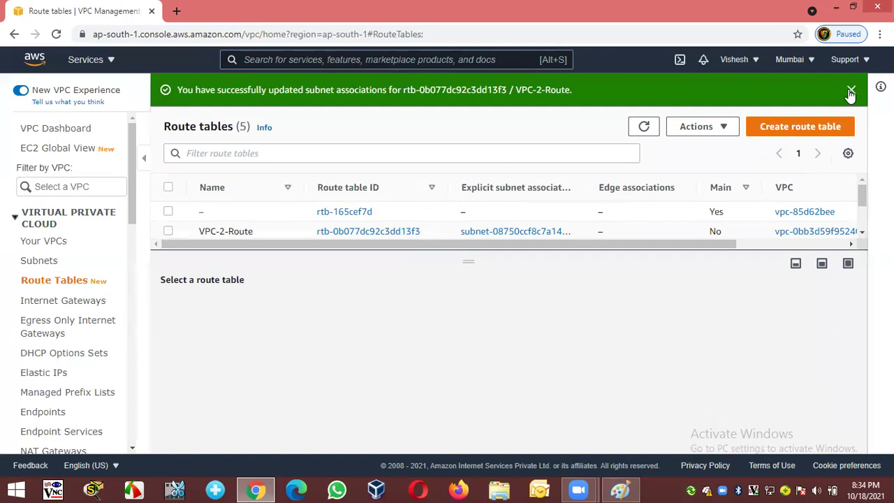
left_click(851, 89)
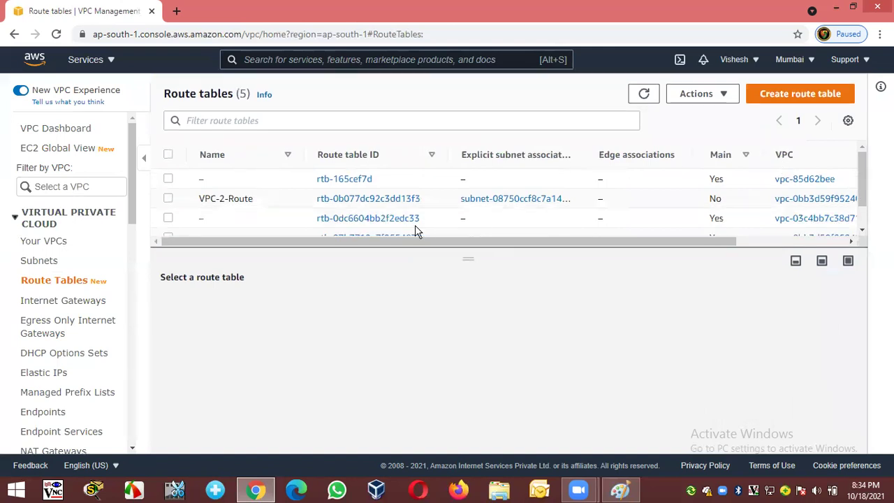
Edit the routes of VPC-2-Route and add a new route with destination 0.0.0.0/0
left_click(168, 199)
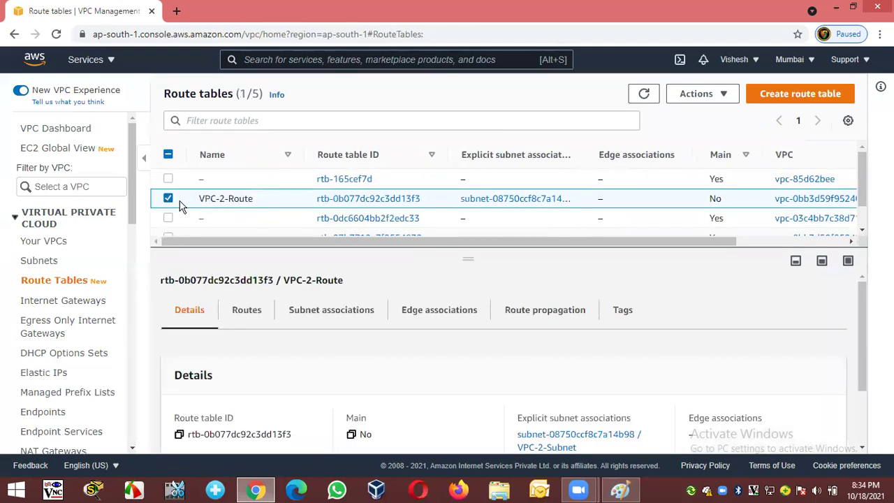
left_click(246, 314)
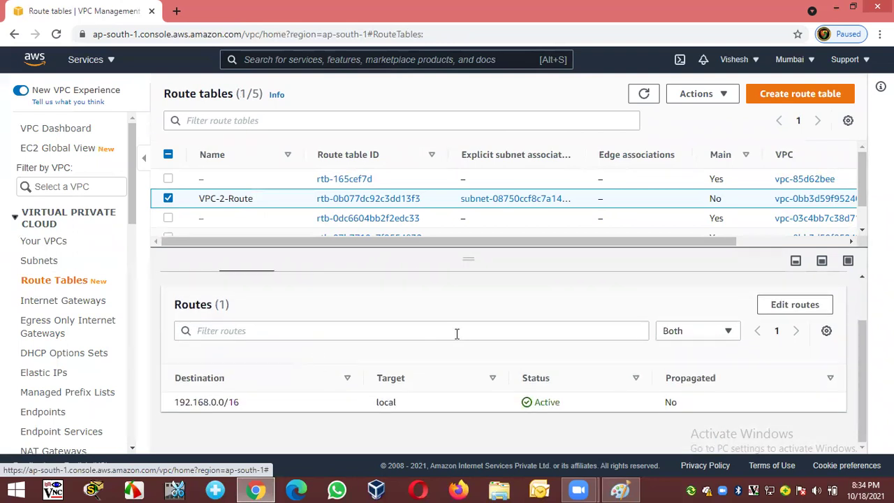
left_click(769, 362)
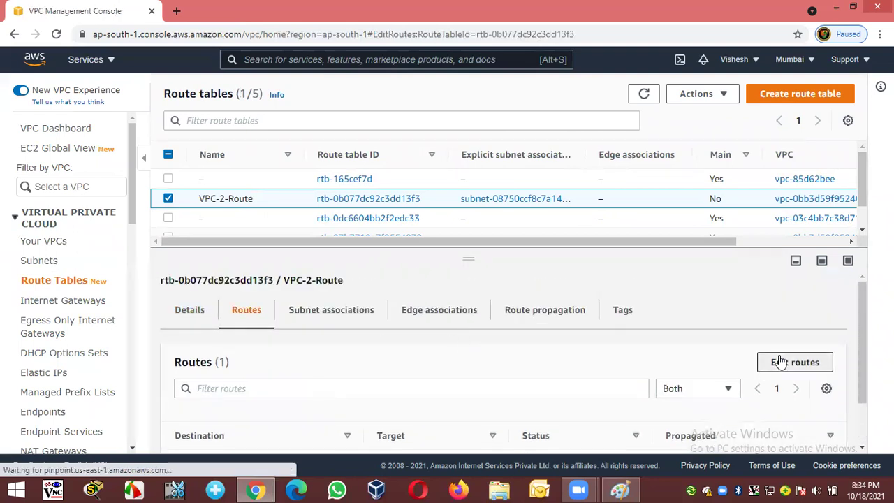
left_click(86, 252)
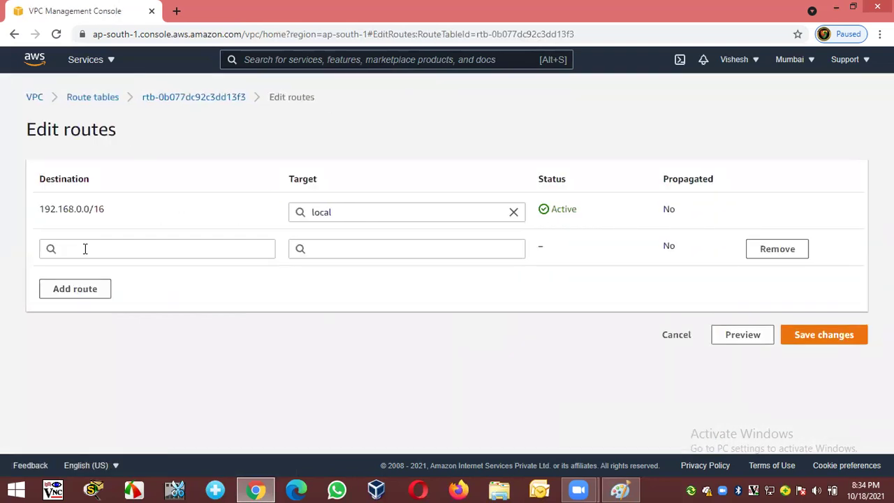
left_click(67, 248)
left_click(79, 288)
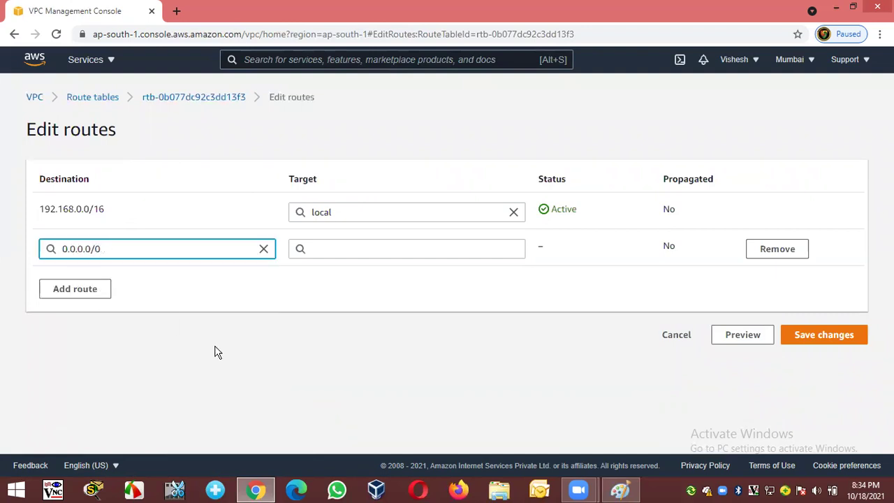
left_click(263, 250)
left_click(90, 271)
Target the 0.0.0.0/0 route at the VPC-2-IGW internet gateway, save the route changes and dismiss the notification
left_click(366, 248)
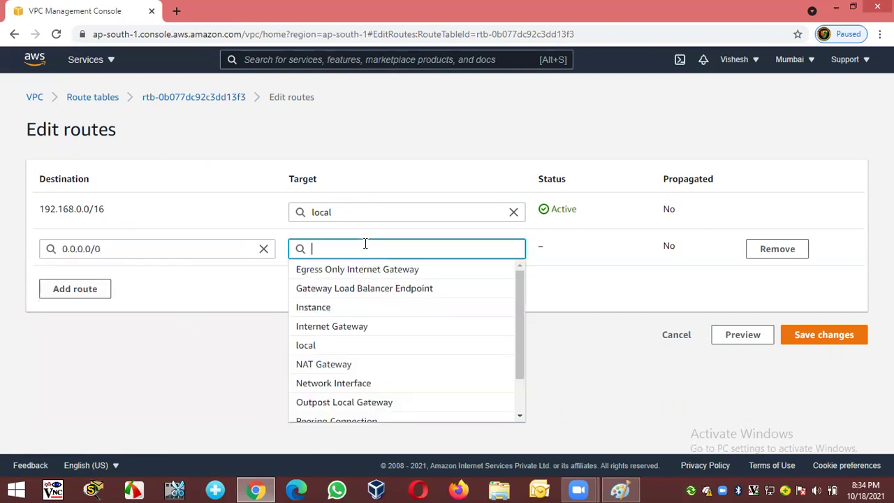
left_click(353, 333)
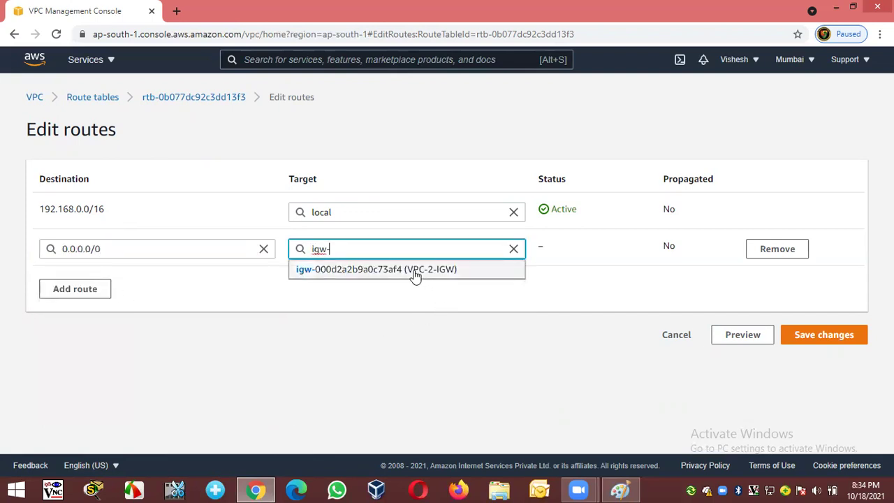
left_click(452, 274)
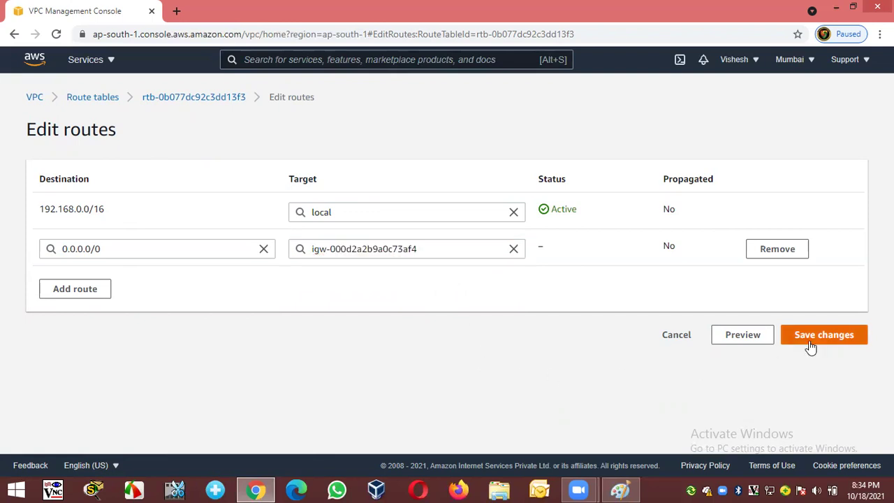
left_click(810, 340)
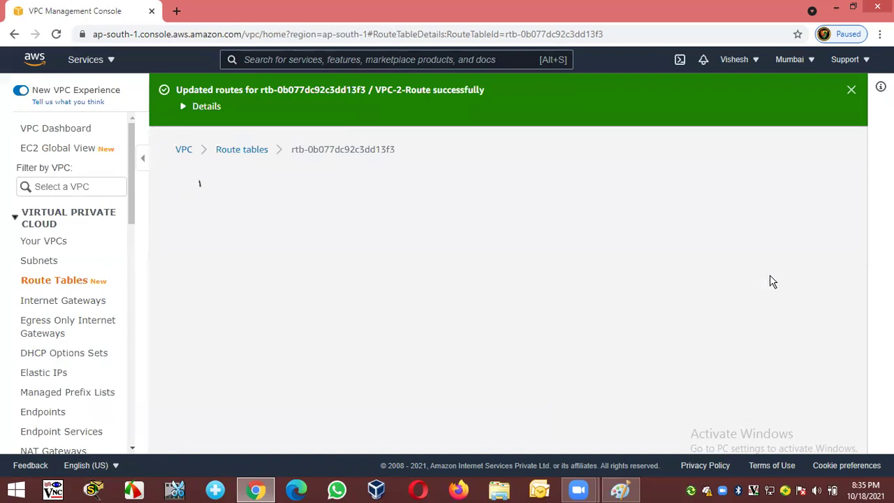
left_click(851, 89)
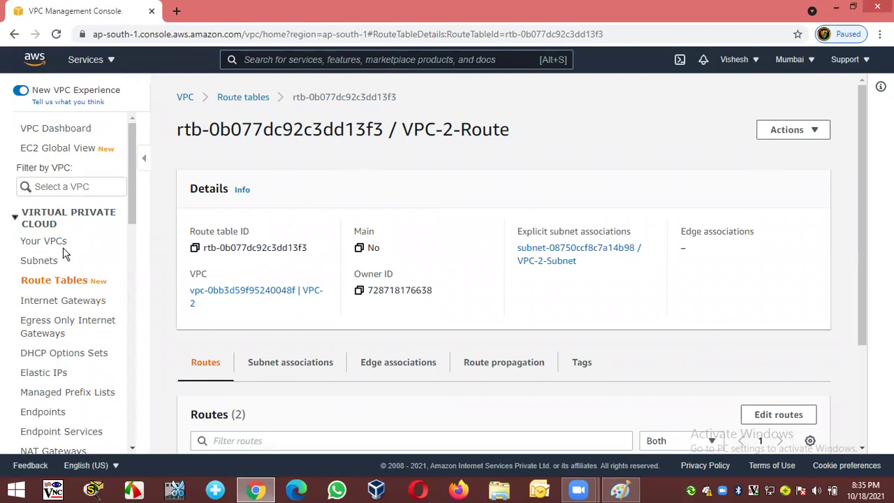
Refresh the list of VPCs to review it and check the list of existing peering connections
left_click(33, 244)
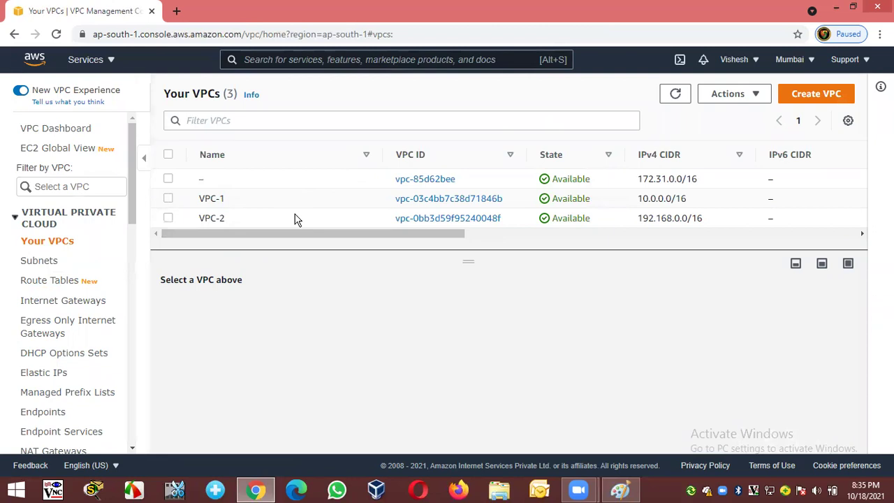
left_click(675, 99)
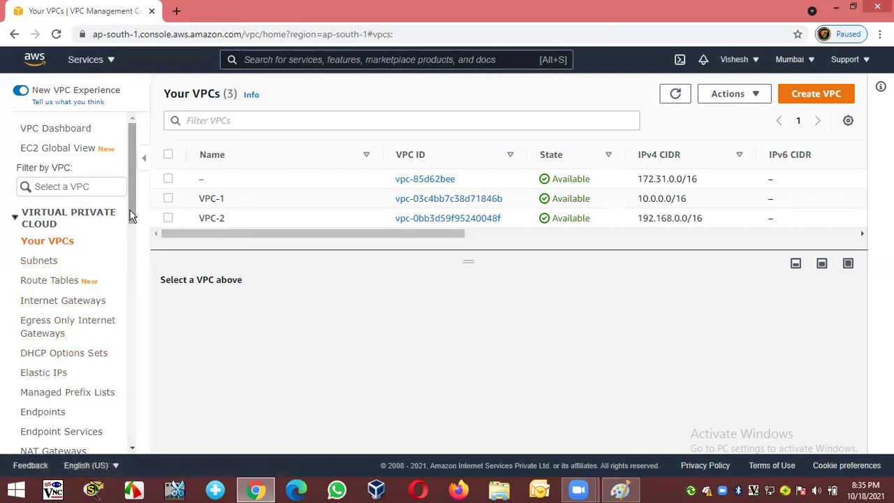
scroll(129, 217, "down", 2)
scroll(126, 241, "down", 2)
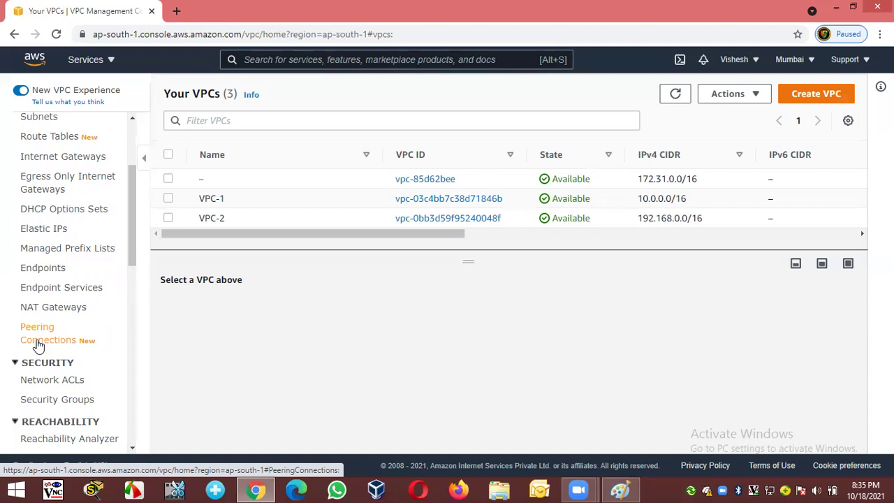
left_click(38, 343)
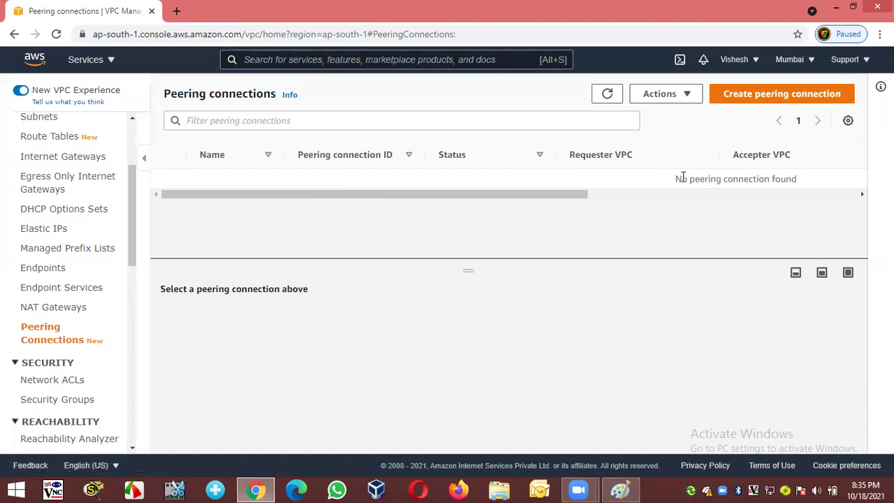
left_click_drag(676, 179, 803, 179)
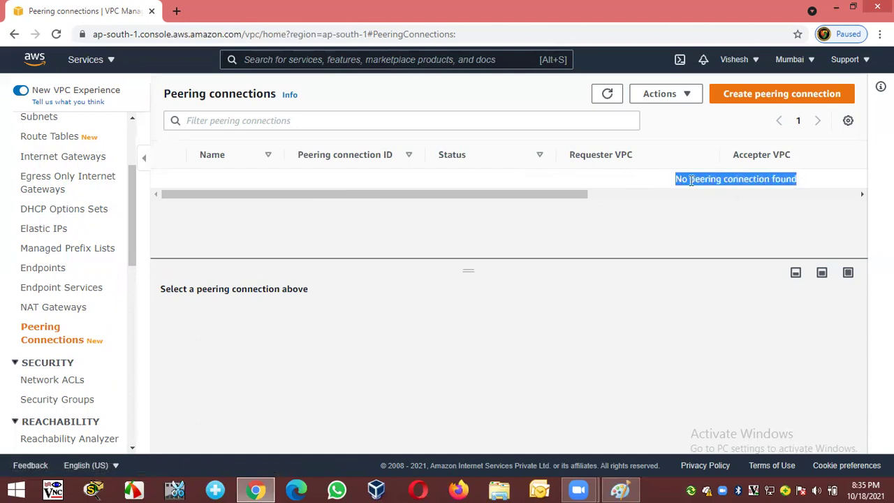
left_click(663, 187)
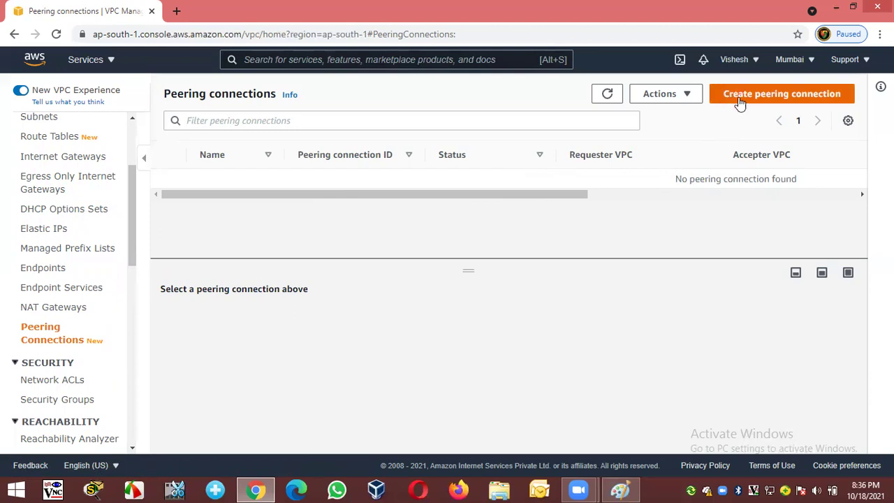
Start a new peering connection named VPC-1-VPC-2-Peering
left_click(780, 100)
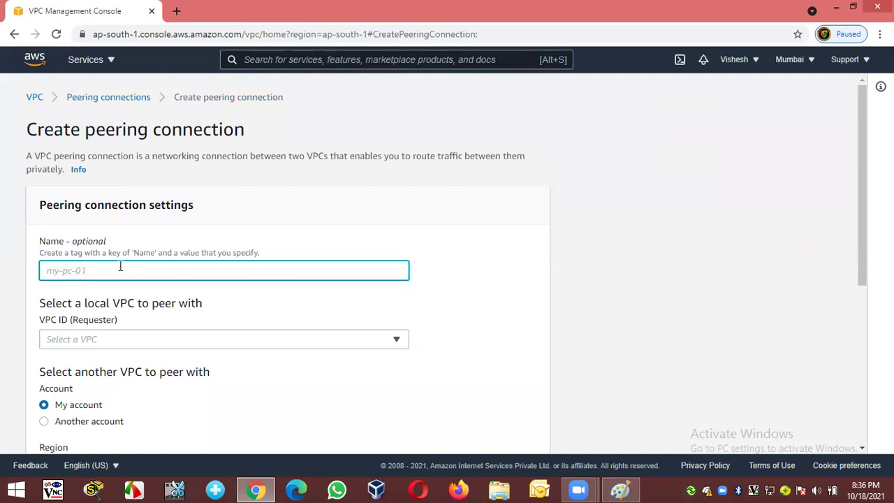
type("VPC-1-VPC")
type("-2-Peering")
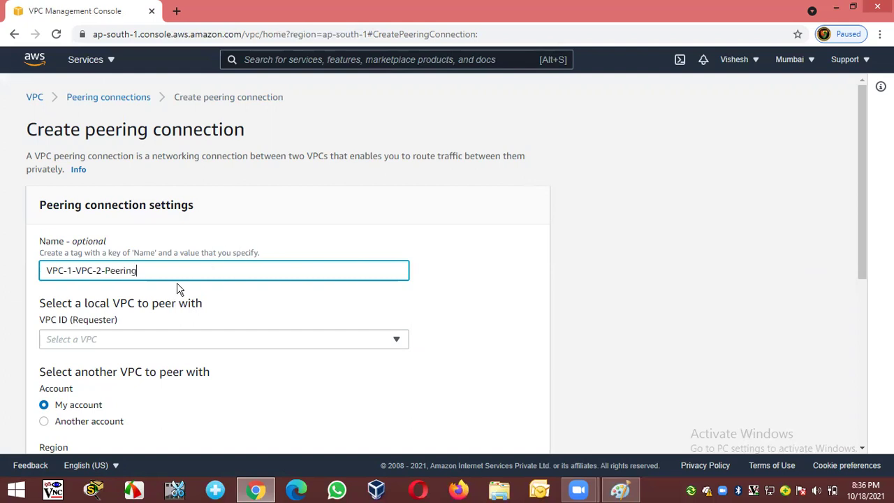
left_click(650, 264)
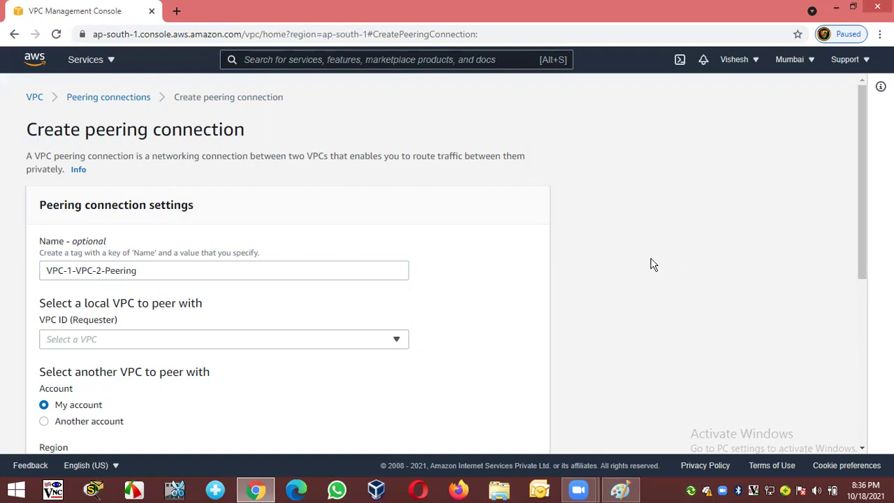
scroll(650, 264, "down", 2)
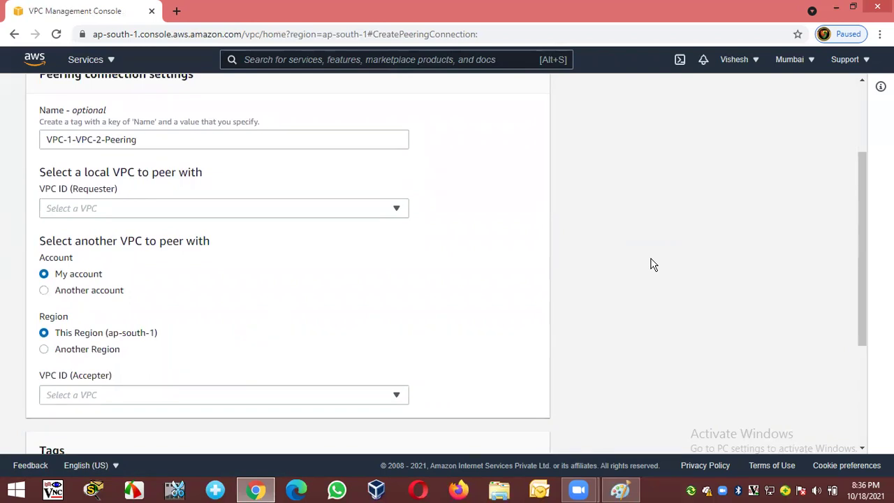
Switch to Paint to review the region and account options in the peering diagram, and return to the peering connection form in Chrome
left_click(620, 489)
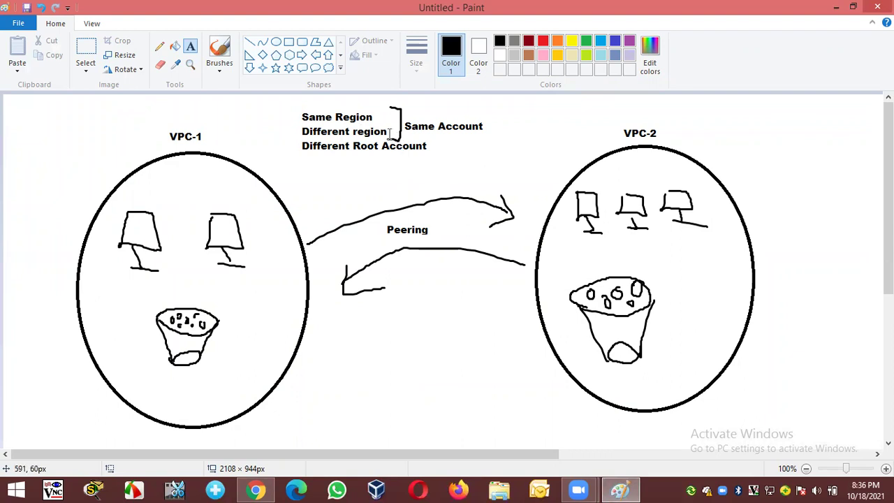
left_click(255, 491)
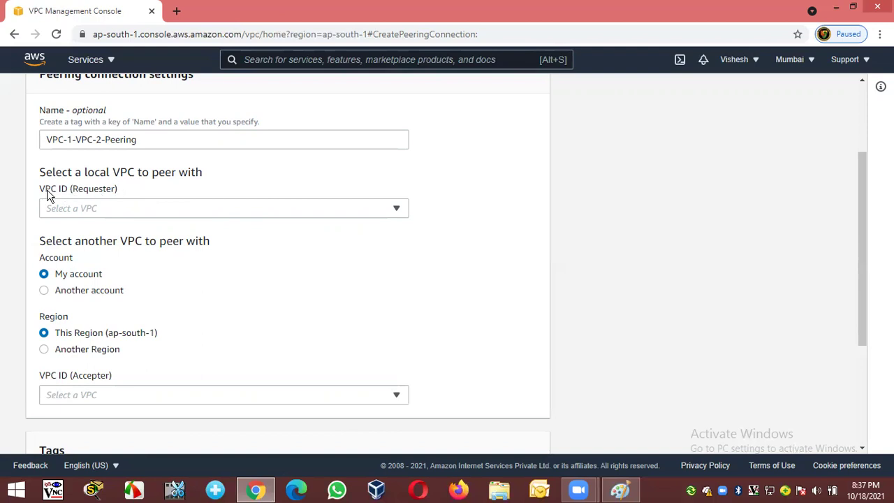
Select VPC-1 as the requester VPC for the peering connection
left_click_drag(111, 172, 151, 172)
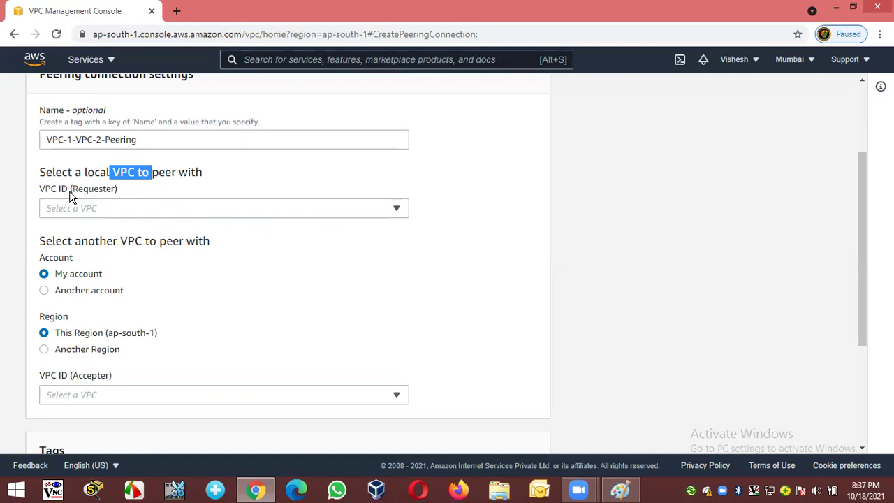
left_click(135, 188)
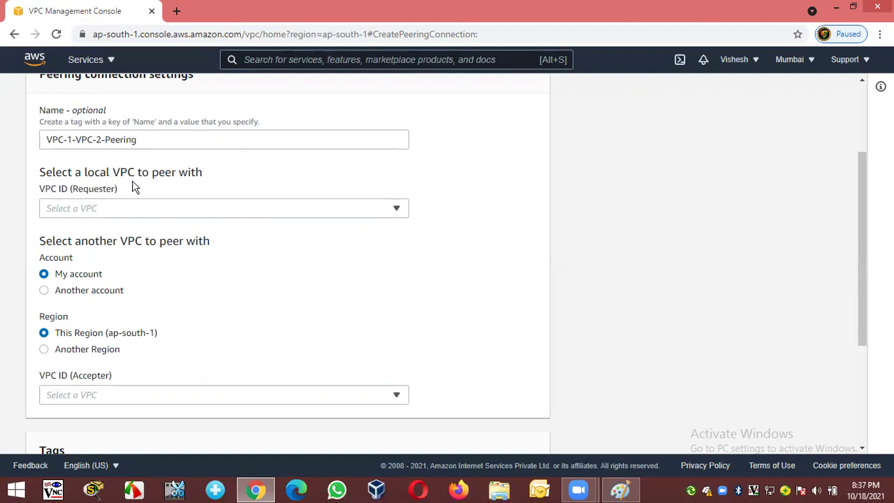
left_click(91, 213)
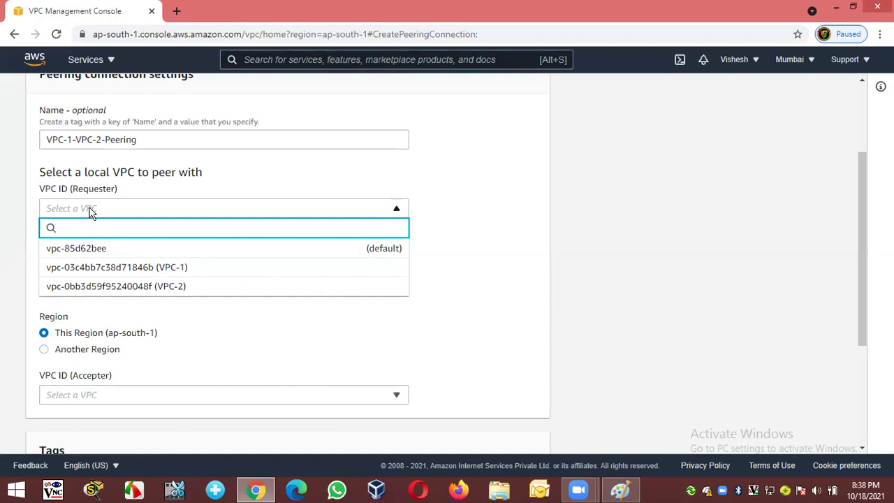
left_click(190, 275)
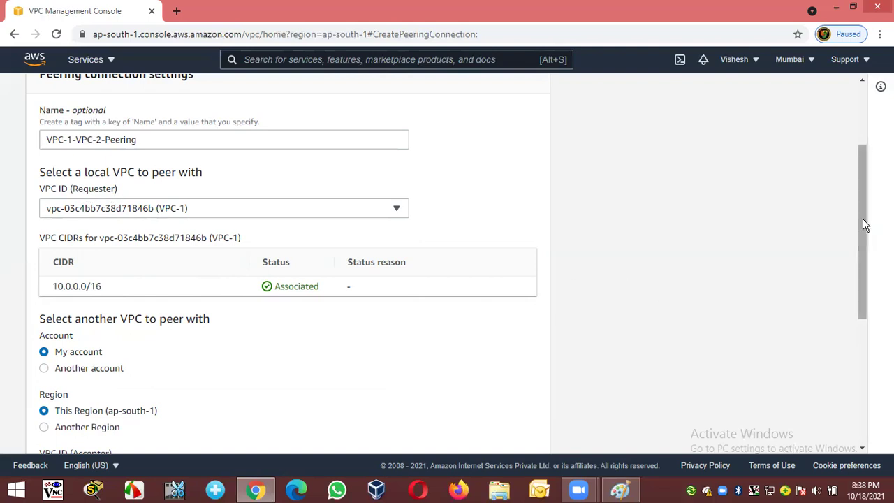
Switch the peer VPC's account option to Another account and look up the signed-in account's ID
left_click_drag(864, 225, 865, 276)
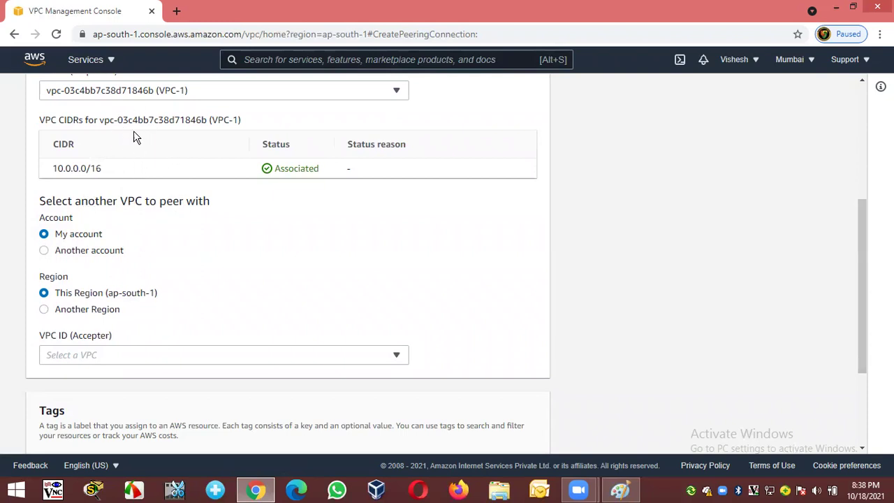
scroll(135, 144, "up", 1)
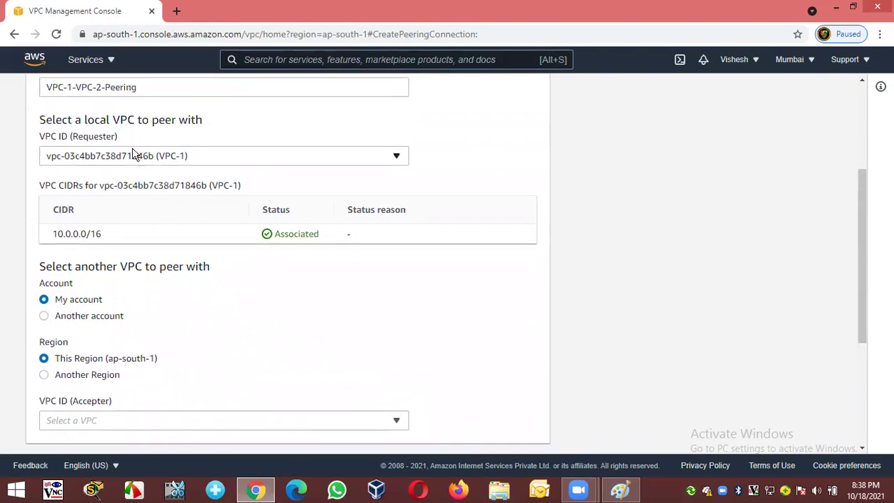
scroll(137, 180, "down", 1)
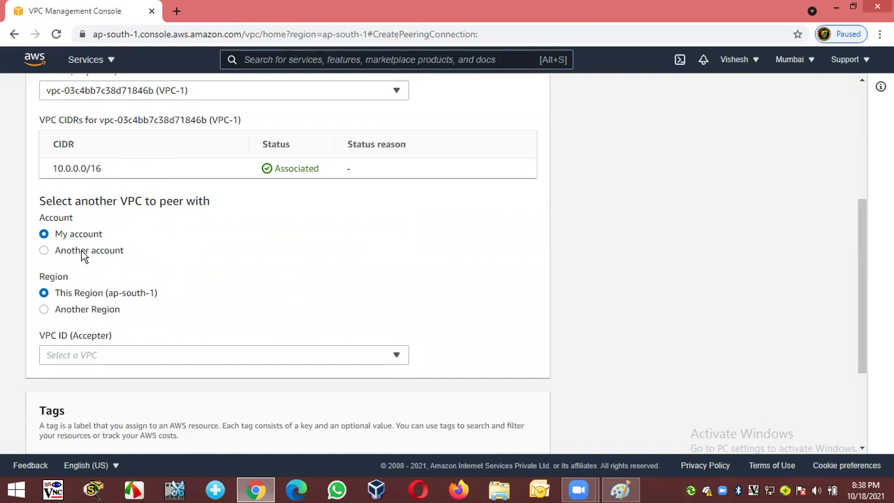
left_click(83, 257)
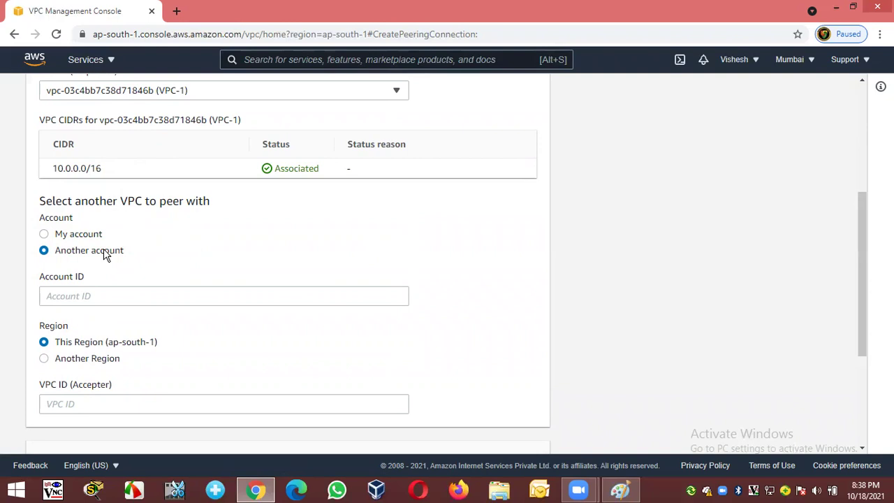
left_click(81, 299)
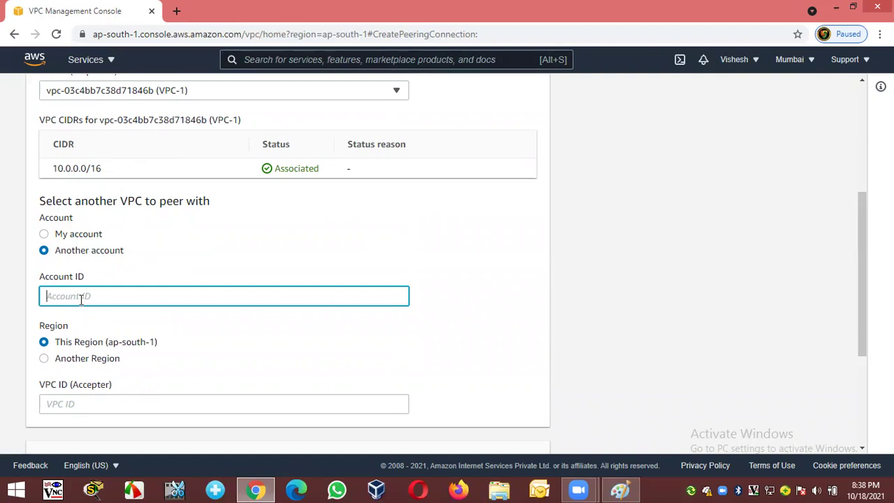
left_click(741, 64)
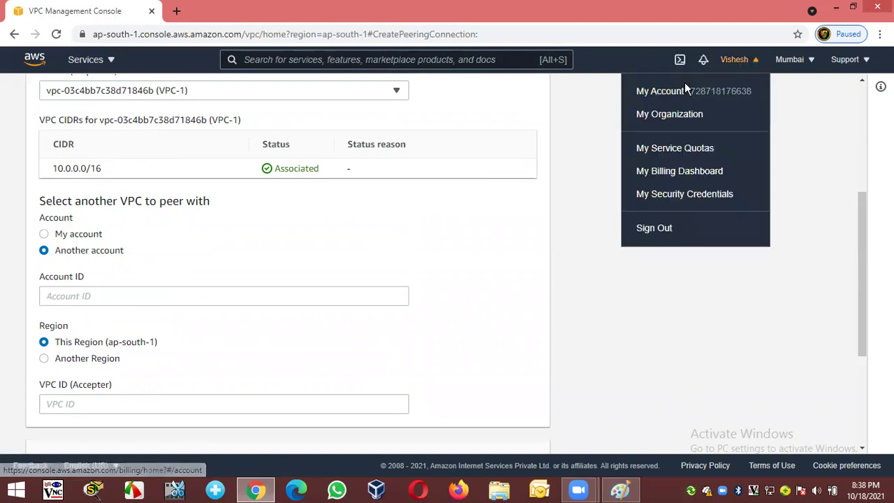
left_click_drag(690, 91, 748, 95)
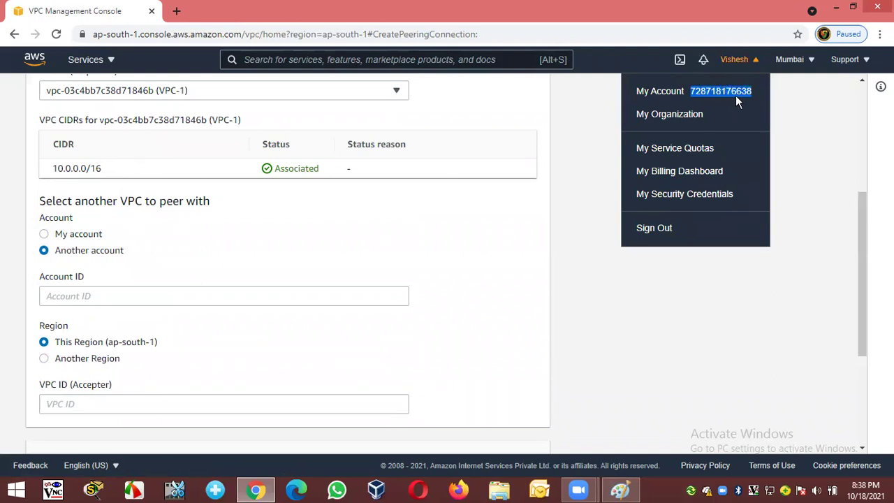
left_click(796, 108)
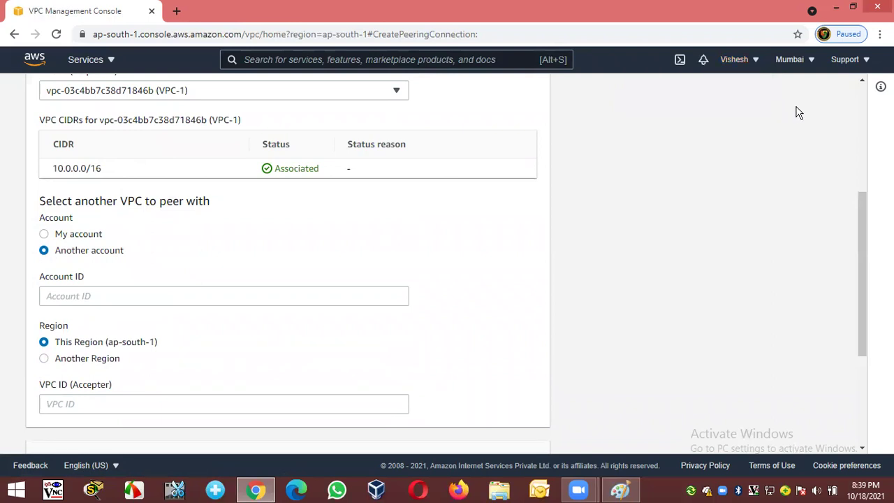
Compare the fields of the two account options, and set the peer VPC's account back to My account
left_click(74, 294)
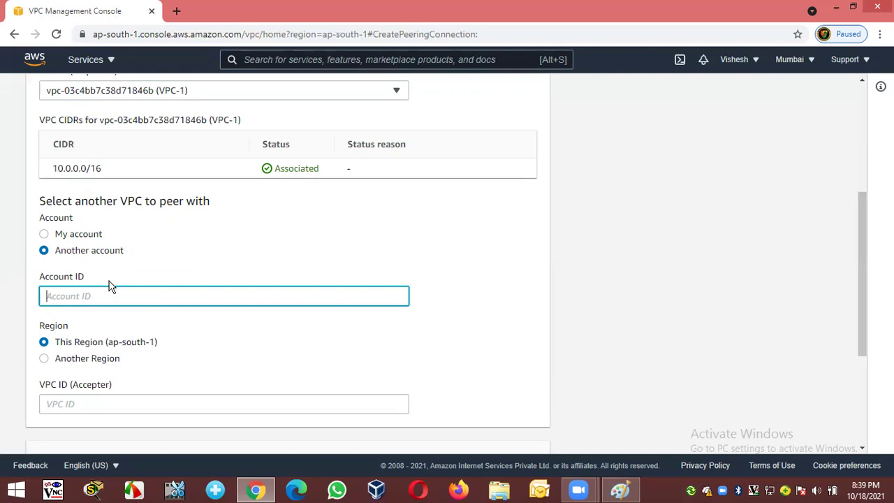
left_click(63, 240)
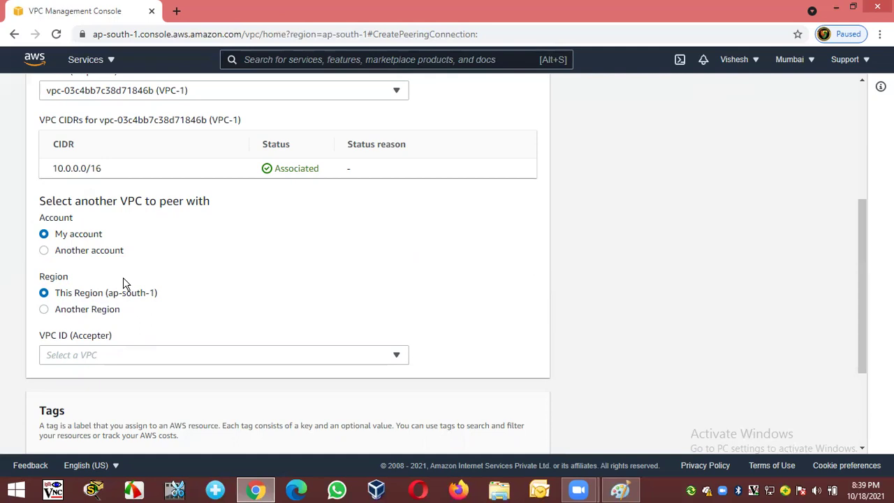
left_click(65, 254)
left_click(93, 296)
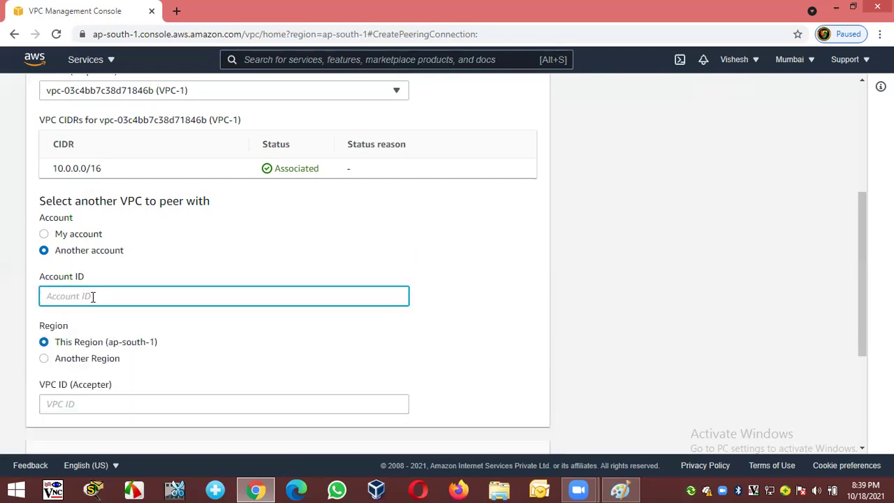
left_click(67, 240)
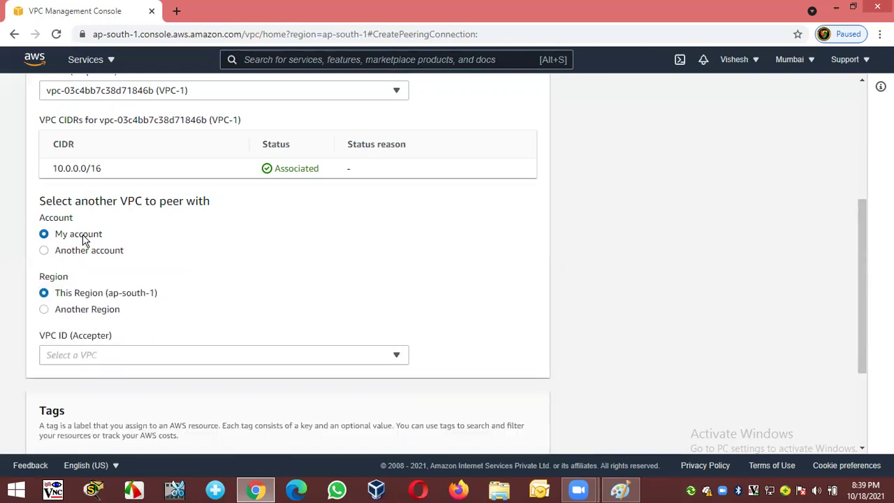
Look at the regions offered under Another Region, and return the peer VPC's region to This Region (ap-south-1)
scroll(617, 246, "down", 1)
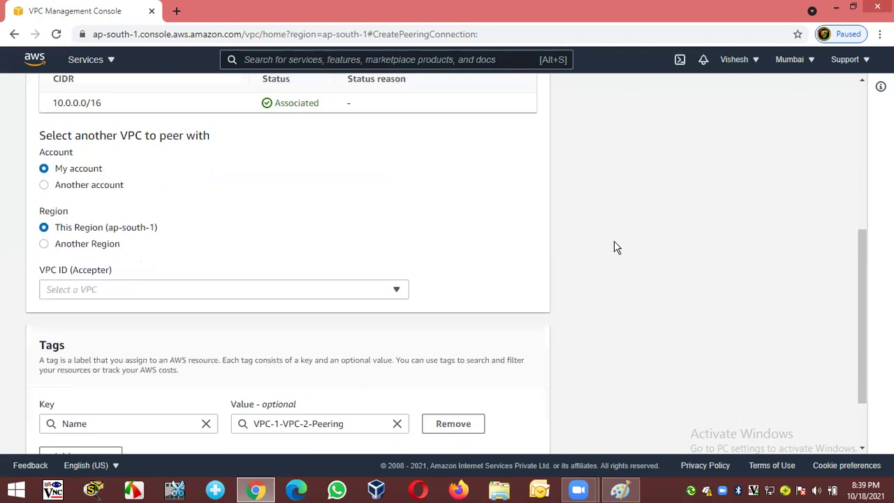
left_click(81, 246)
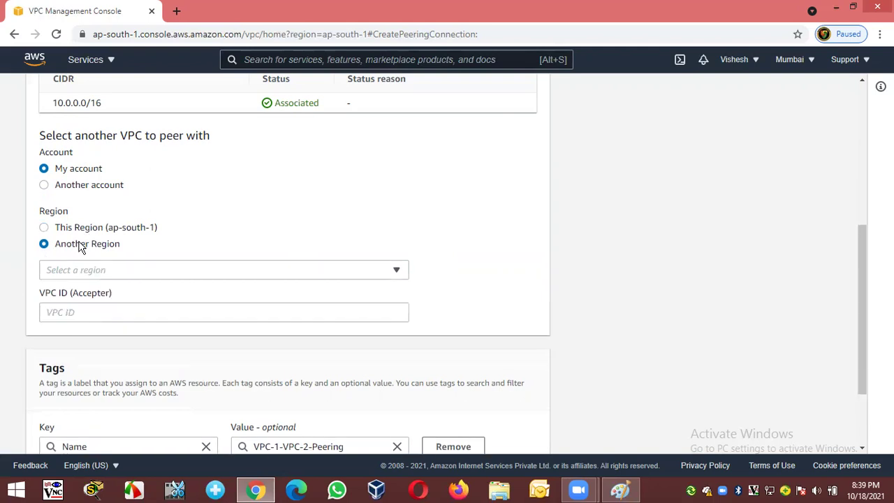
left_click(117, 271)
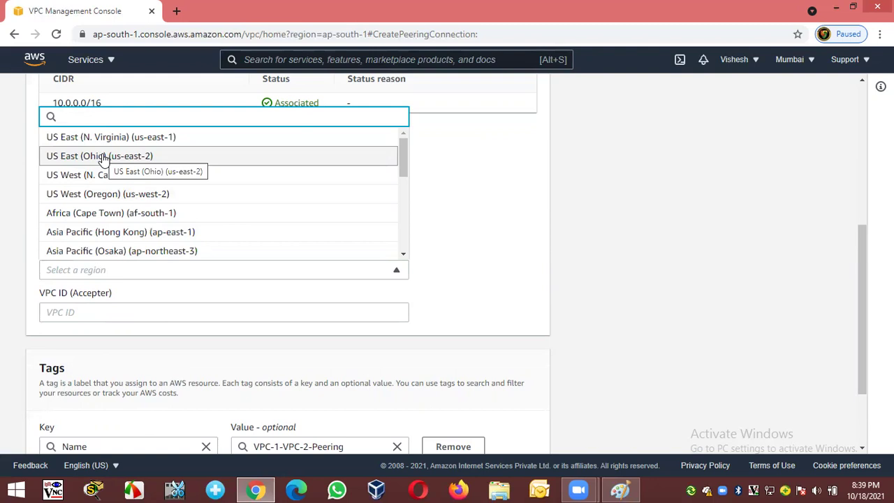
left_click(629, 218)
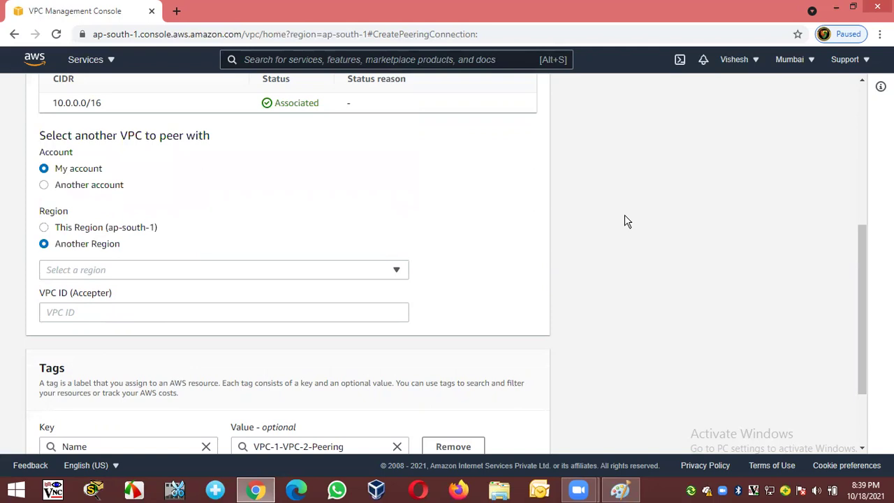
left_click(82, 230)
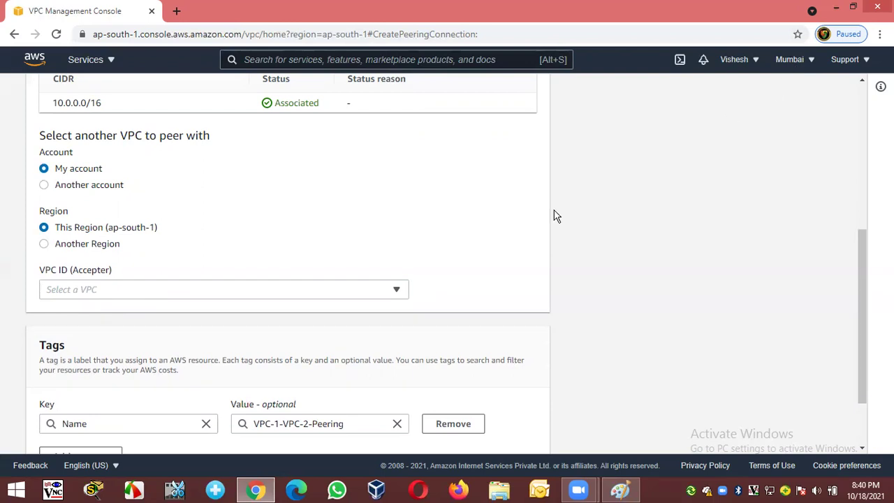
Compare the requester and accepter fields, and select VPC-2 as the accepter VPC
scroll(247, 299, "up", 1)
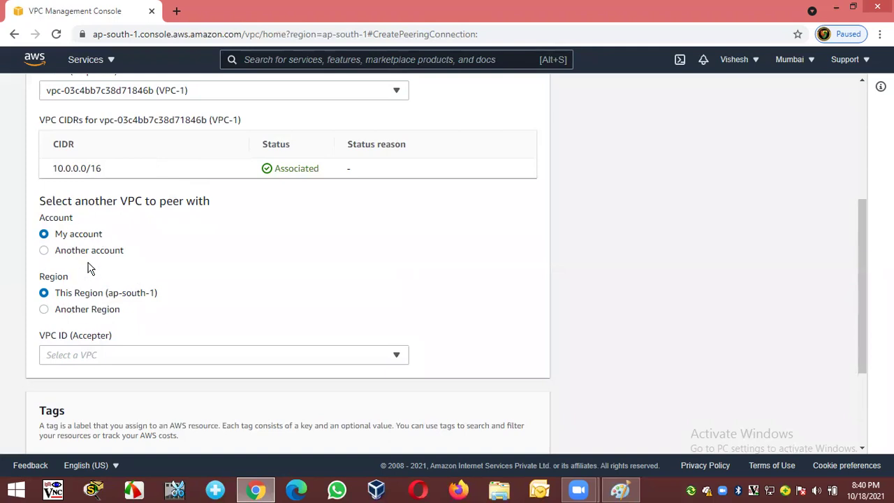
scroll(87, 267, "down", 1)
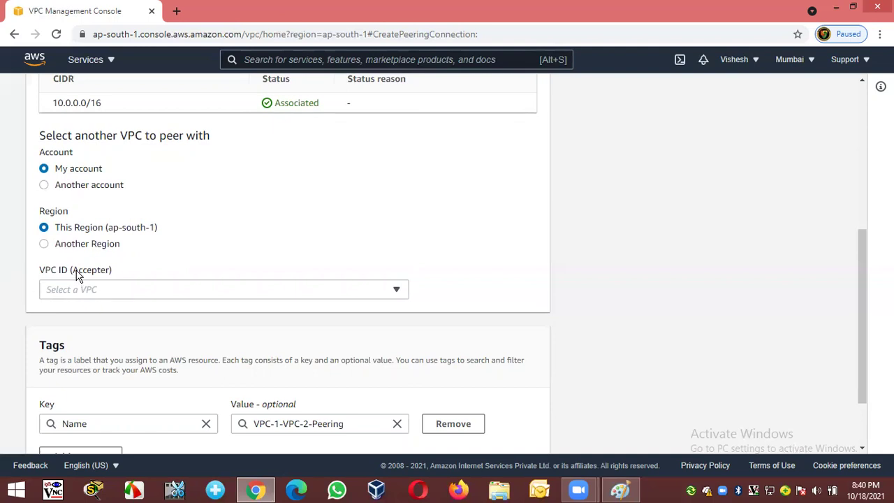
left_click_drag(73, 271, 120, 274)
left_click(137, 264)
scroll(249, 247, "up", 4)
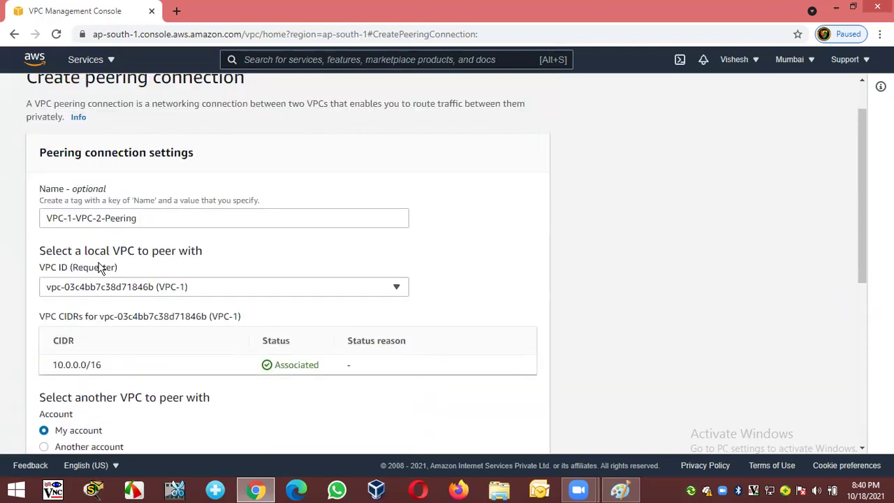
left_click_drag(83, 265, 120, 271)
left_click(203, 260)
scroll(202, 260, "down", 5)
left_click(109, 228)
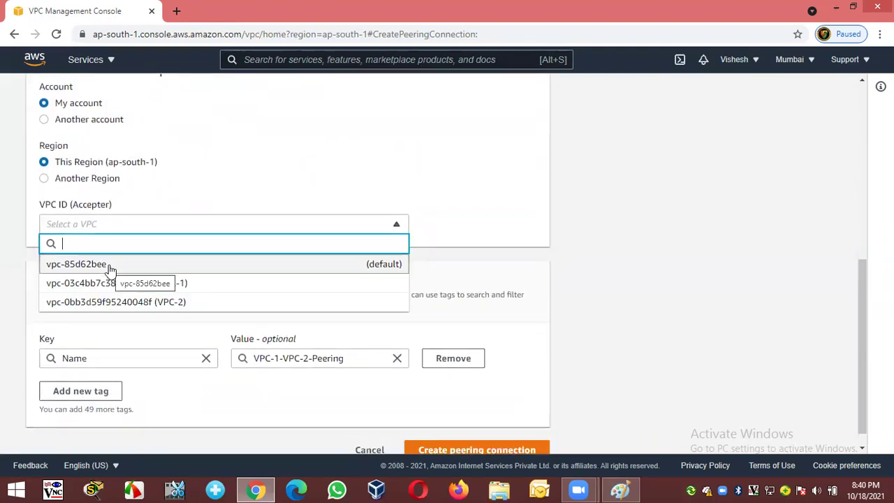
left_click(173, 310)
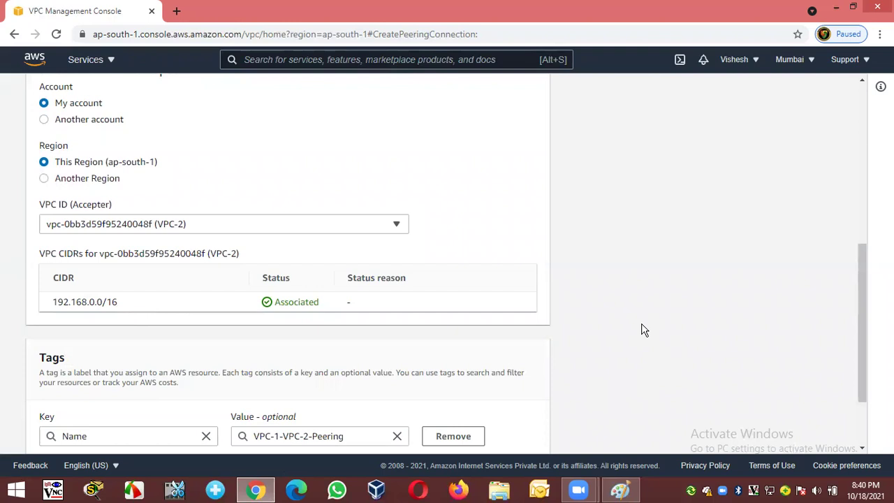
Review the requester, accepter and tag settings, and create the VPC-1-VPC-2-Peering connection
scroll(644, 330, "down", 3)
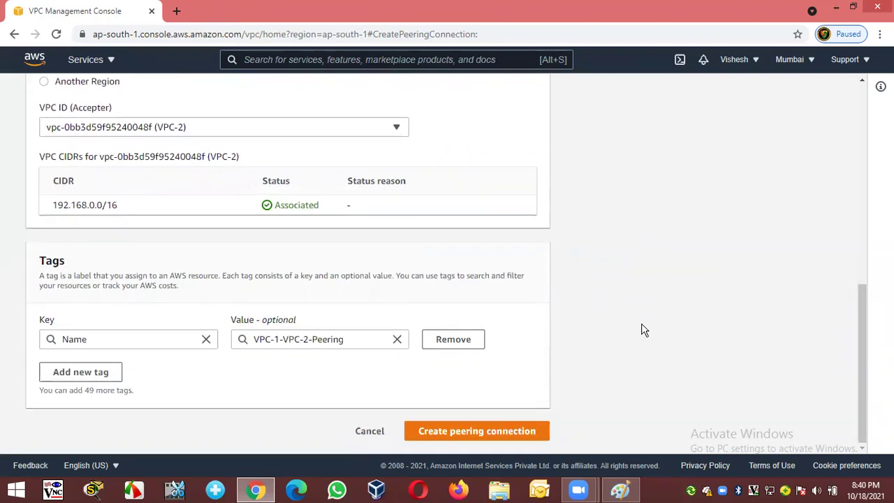
scroll(644, 330, "up", 5)
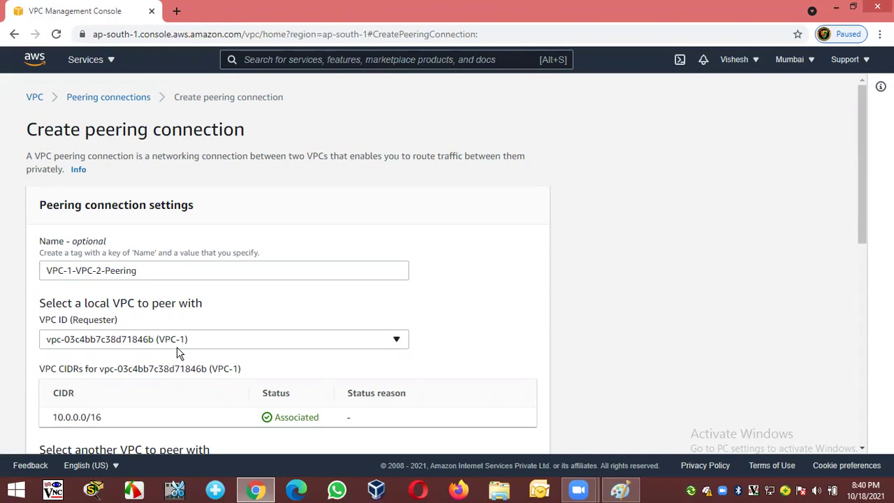
scroll(621, 370, "down", 4)
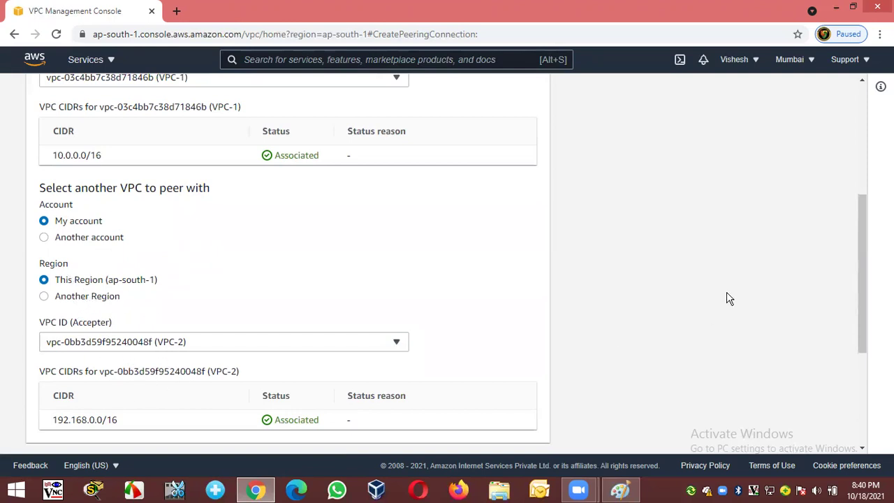
scroll(729, 299, "down", 3)
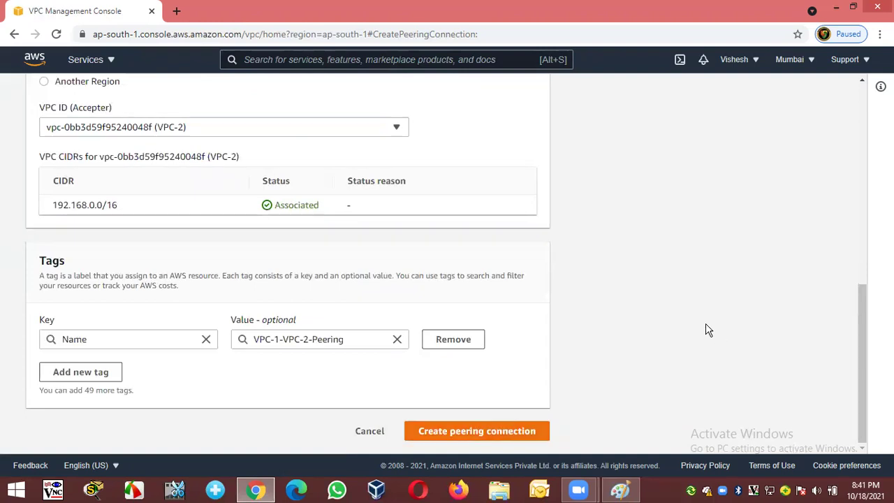
scroll(603, 384, "up", 3)
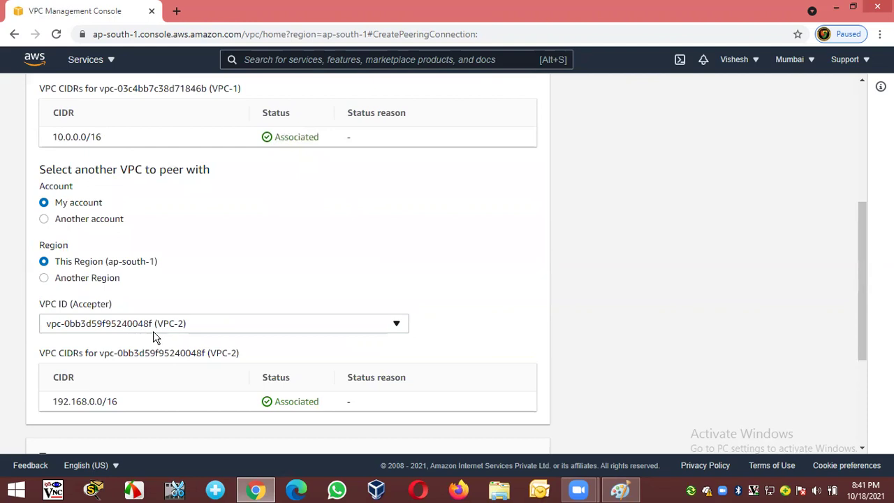
scroll(621, 309, "down", 3)
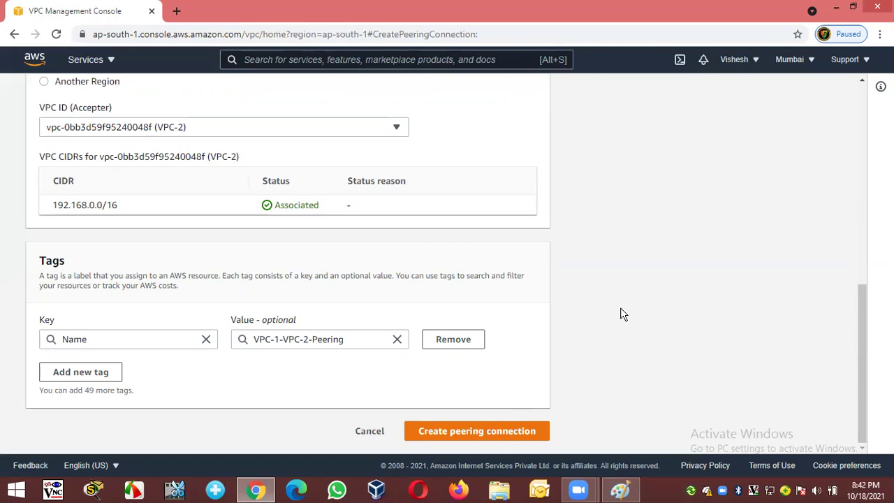
scroll(623, 314, "up", 5)
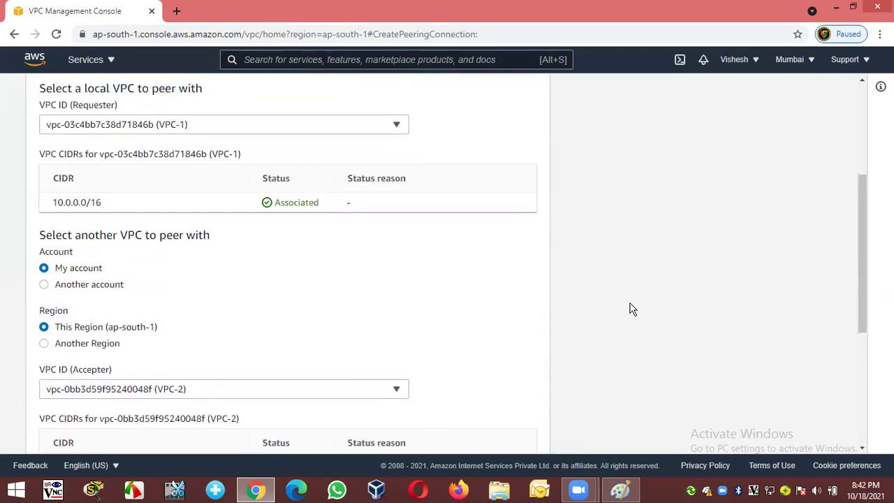
scroll(631, 309, "down", 5)
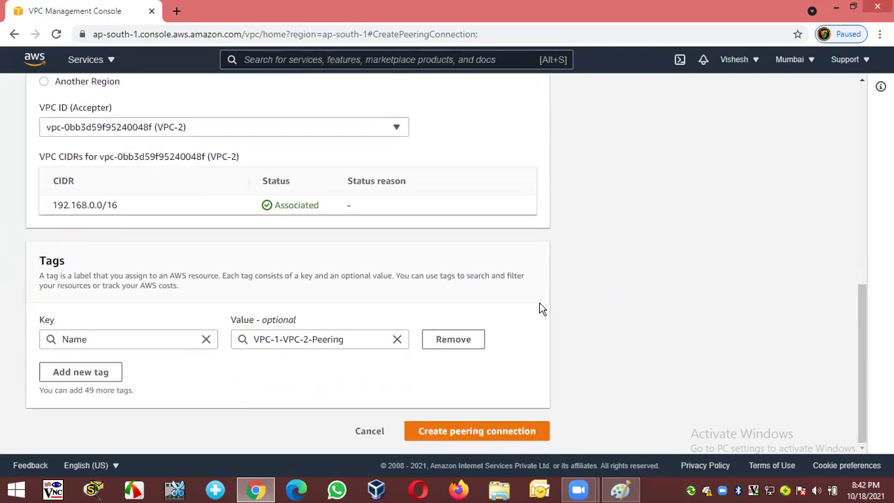
left_click(435, 431)
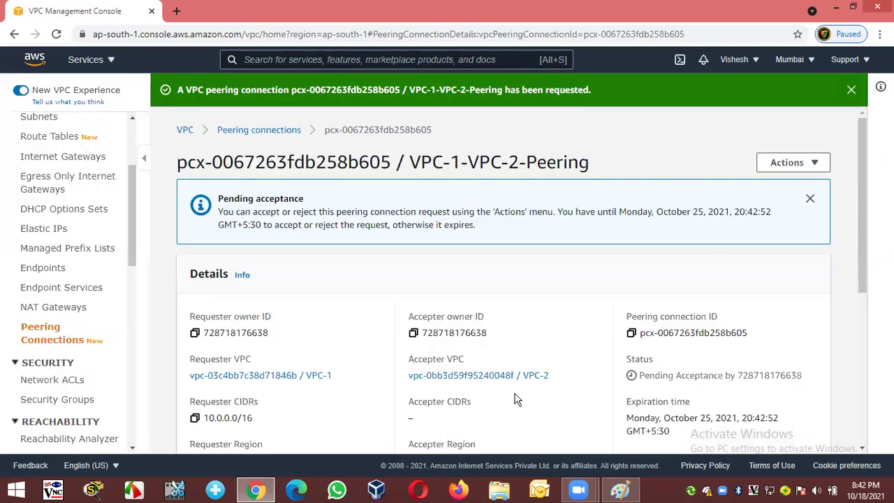
Open the list of peering connections, select VPC-1-VPC-2-Peering to check its status, and dismiss the notices
left_click(851, 89)
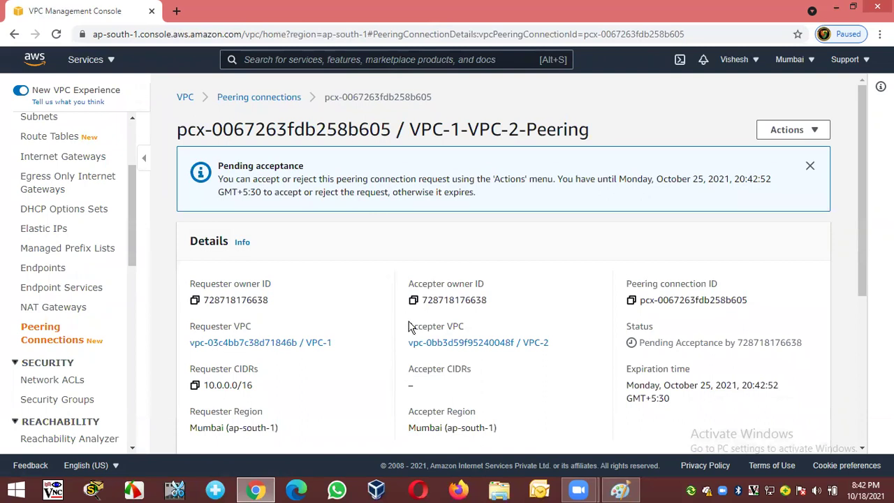
left_click(41, 334)
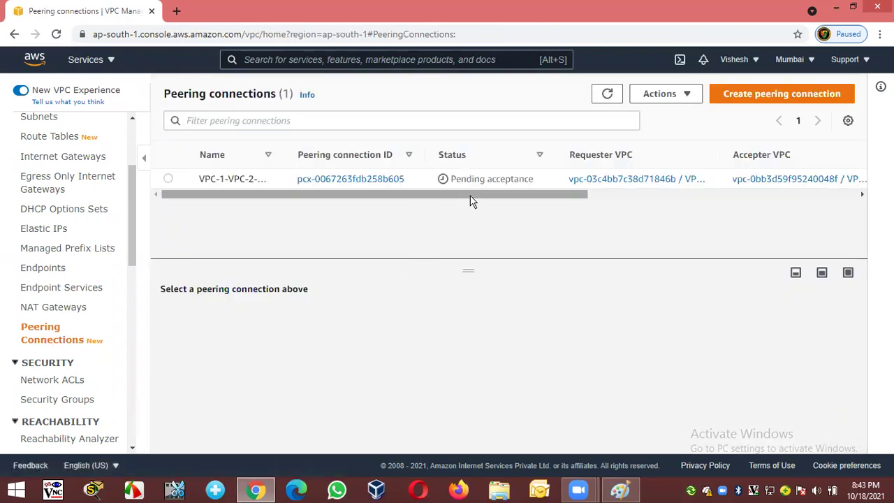
left_click_drag(451, 179, 536, 182)
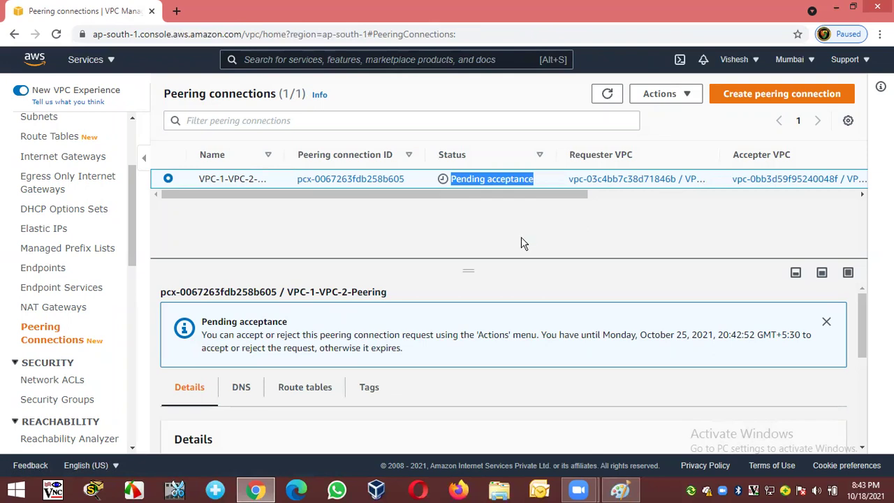
left_click(828, 325)
left_click(454, 228)
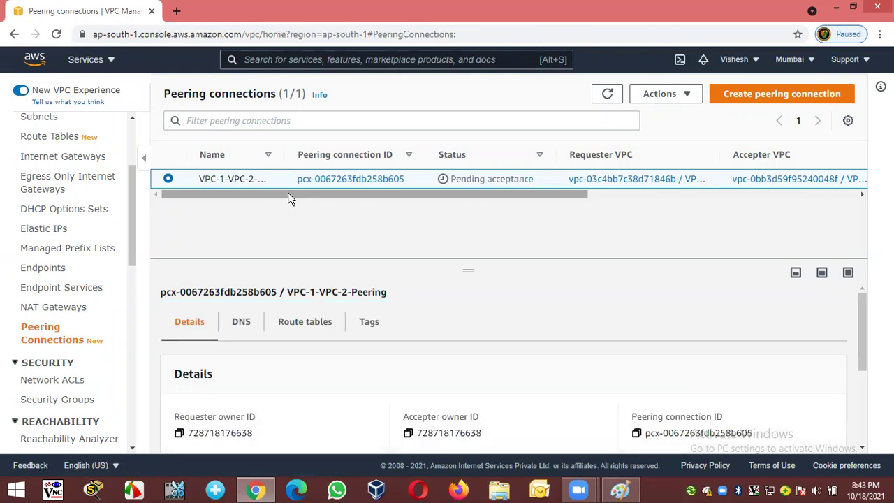
Accept the VPC-1-VPC-2-Peering connection request and check the connection's status
left_click(674, 96)
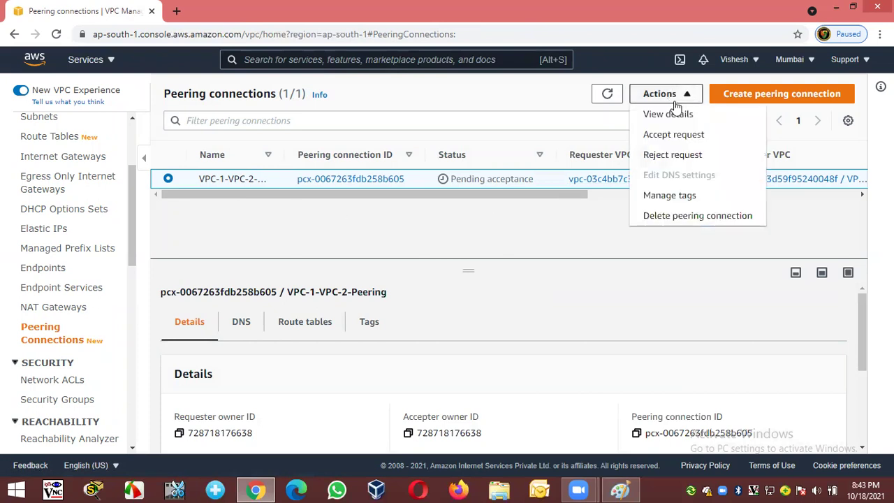
left_click(724, 137)
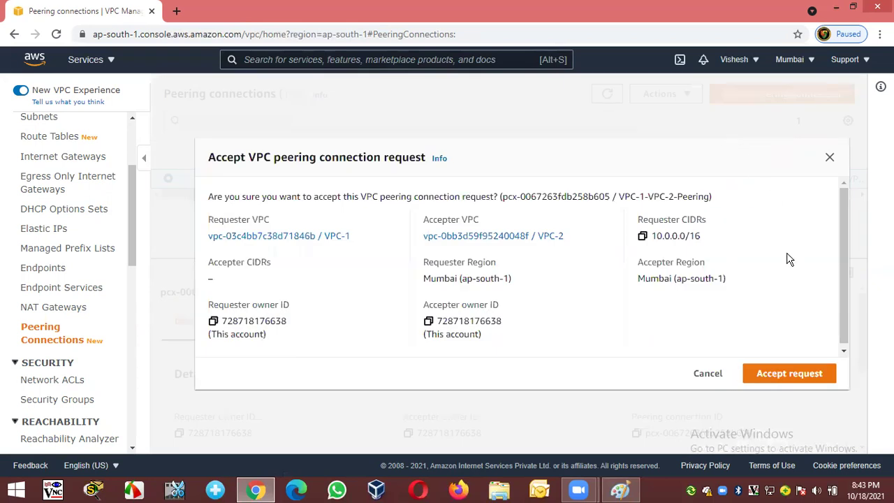
left_click(775, 373)
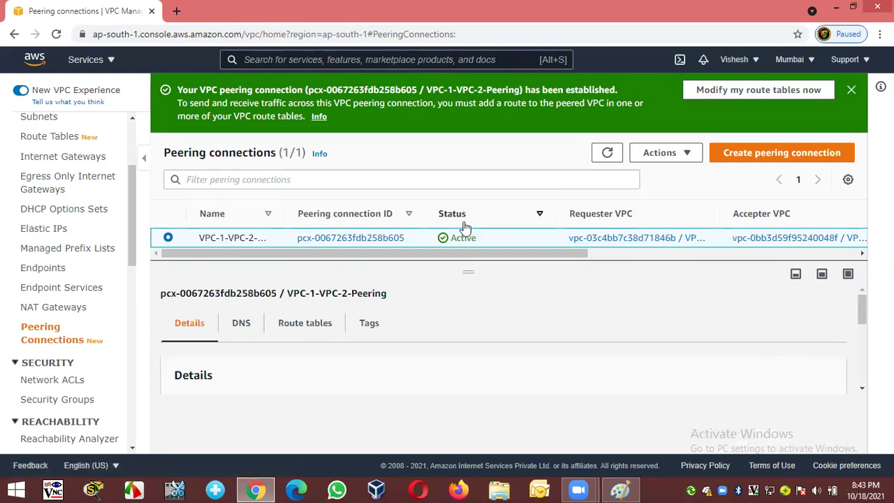
left_click(853, 89)
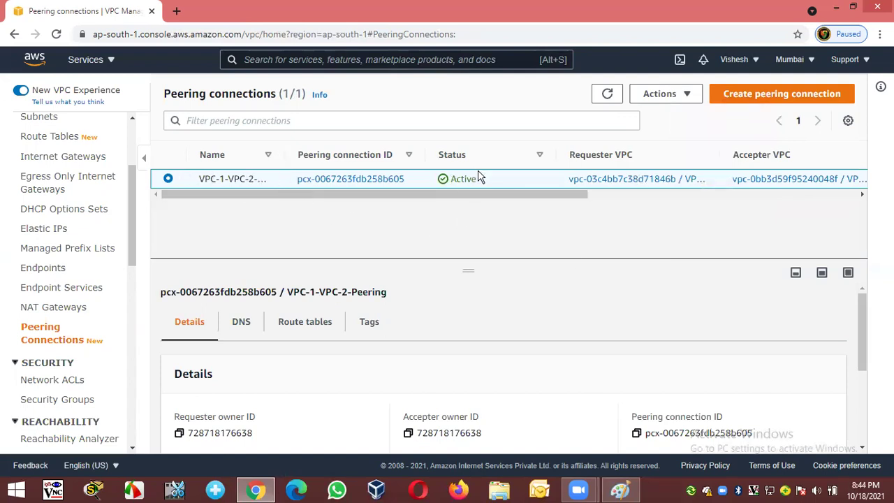
left_click_drag(451, 179, 504, 219)
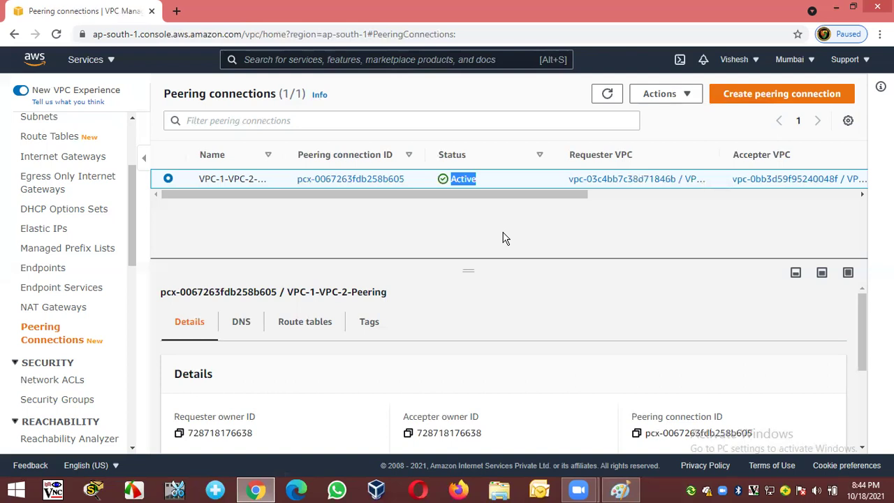
left_click(511, 232)
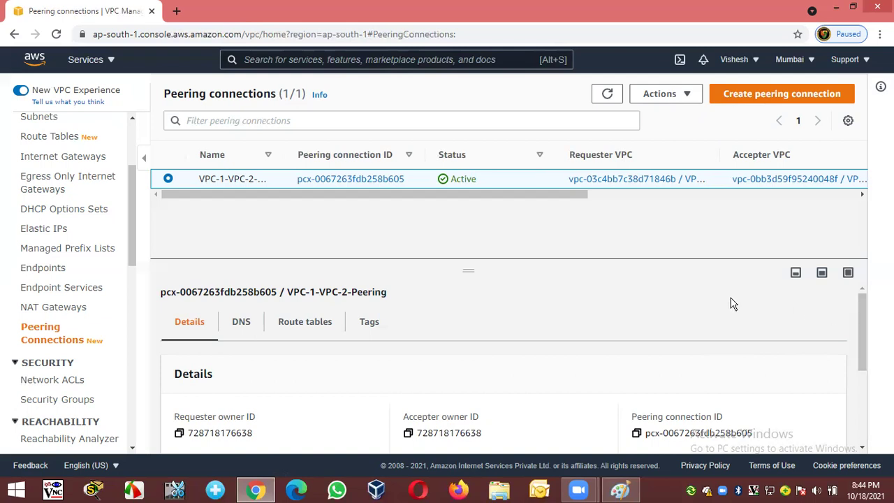
Compare the requester and accepter owner IDs, VPCs, CIDRs and regions in the peering connection's details
left_click_drag(860, 328, 865, 383)
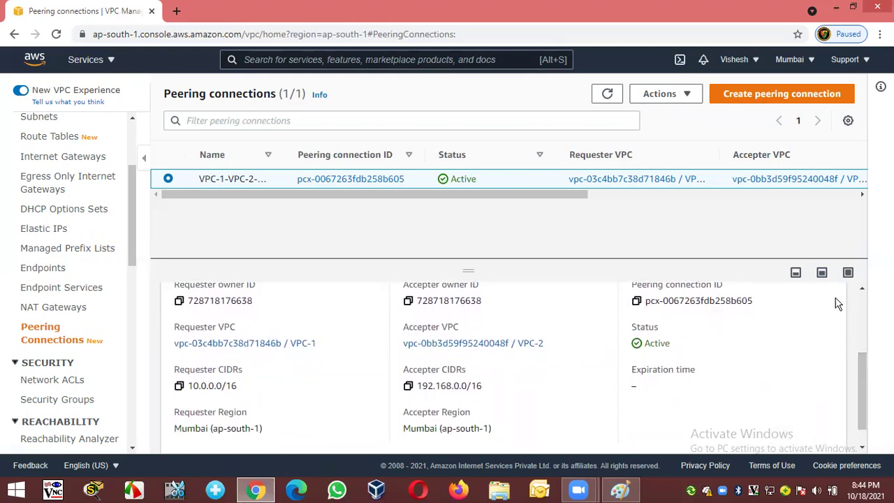
left_click(861, 292)
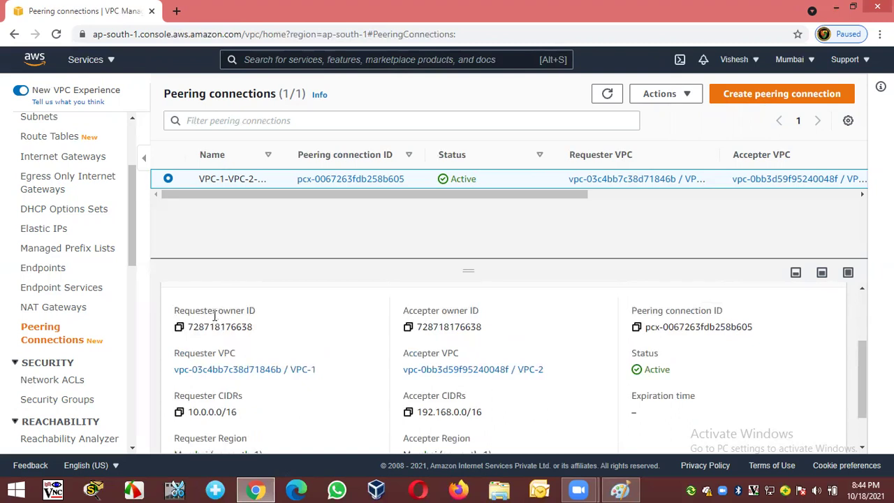
left_click_drag(189, 326, 253, 337)
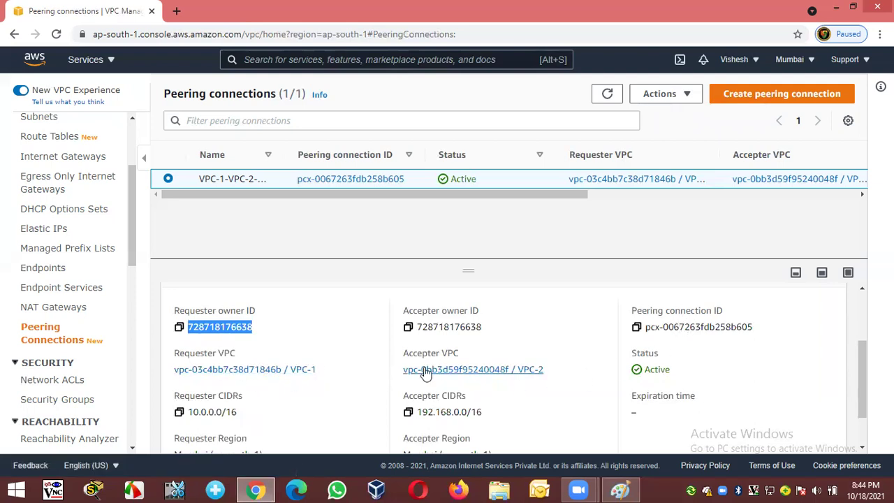
left_click_drag(185, 354, 213, 354)
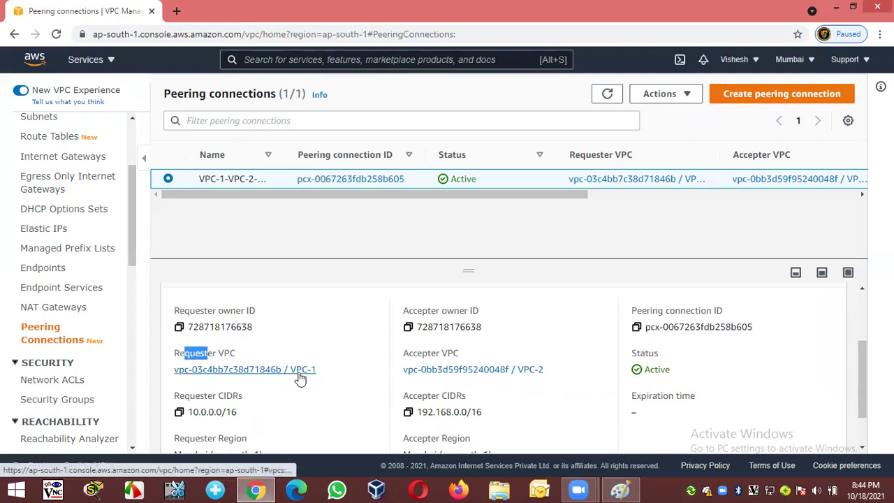
left_click(431, 353)
left_click_drag(431, 353, 460, 354)
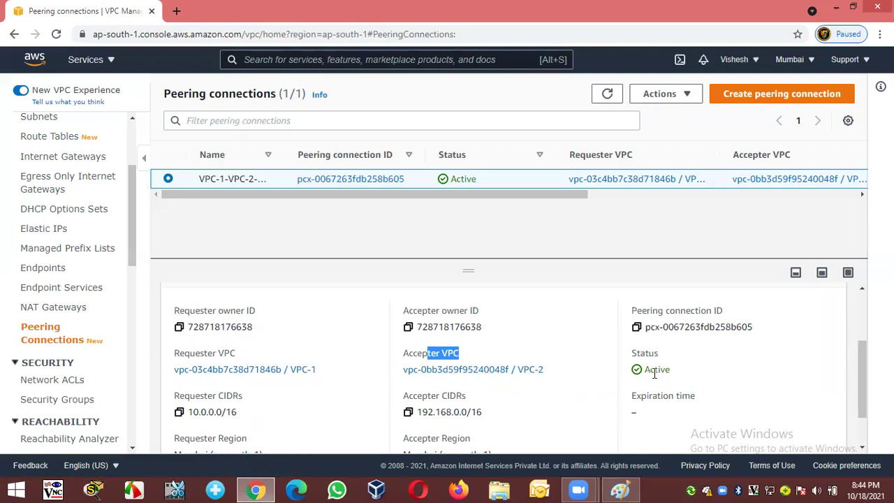
scroll(654, 373, "down", 1)
left_click_drag(196, 343, 248, 350)
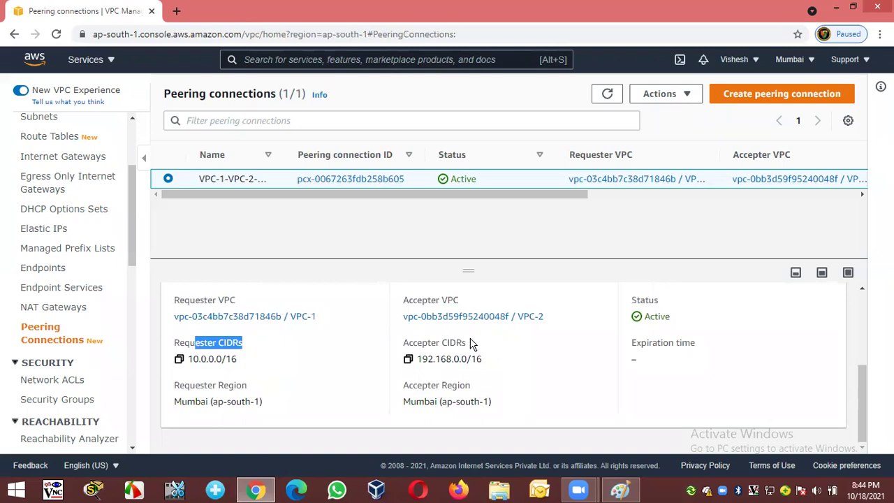
left_click_drag(405, 342, 467, 346)
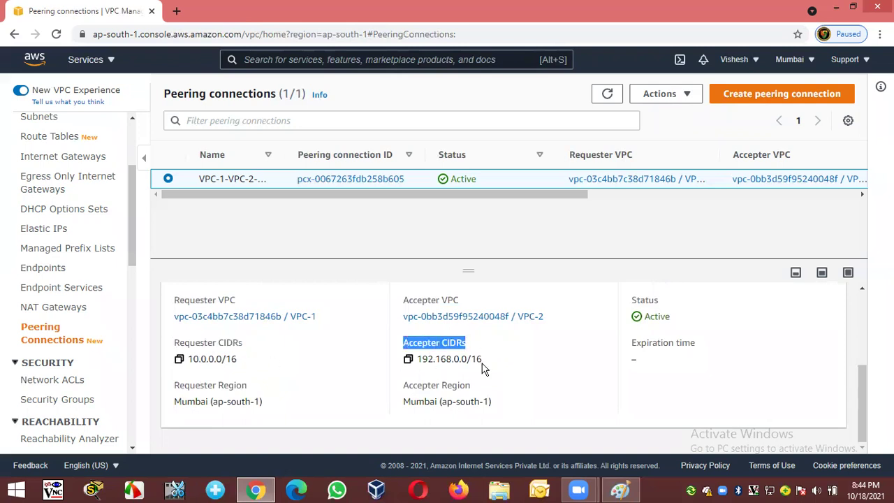
scroll(478, 363, "up", 5)
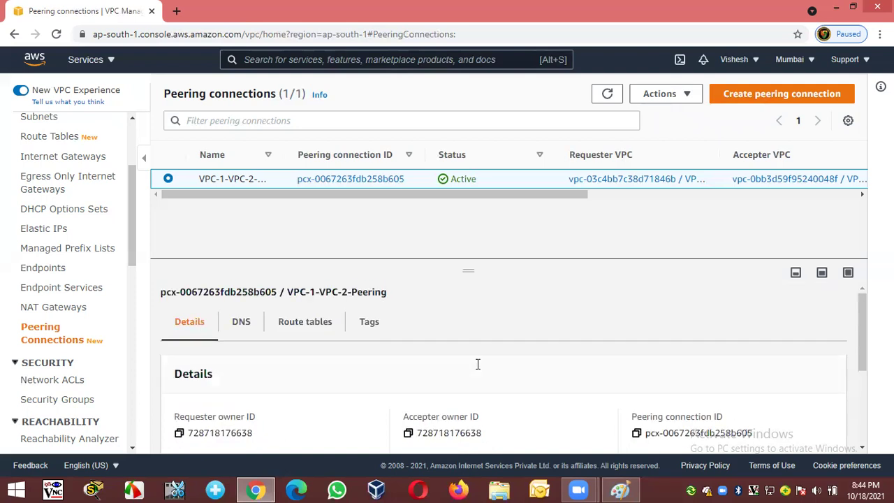
scroll(393, 391, "down", 5)
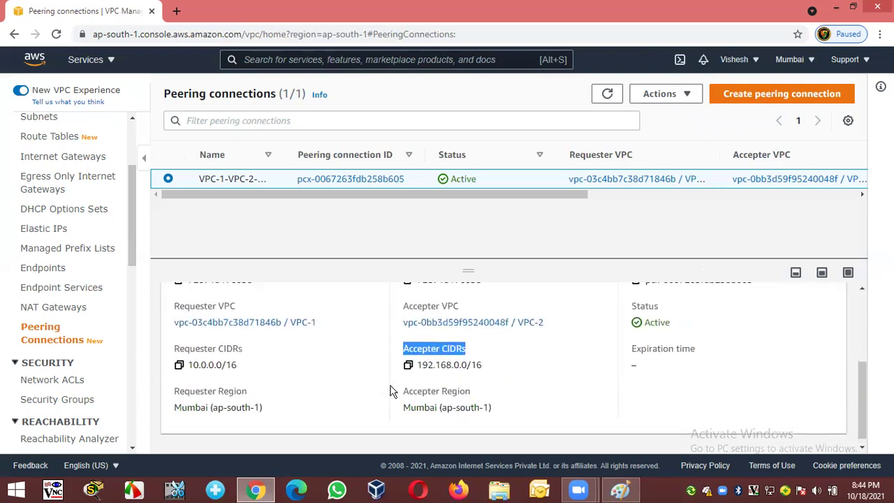
scroll(393, 391, "up", 5)
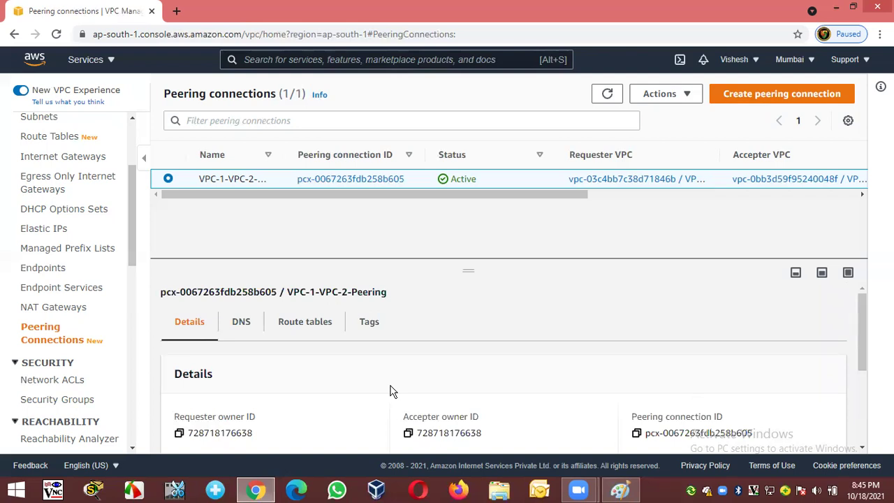
Refresh the peering connections, go to the EC2 dashboard, and start launching an instance
left_click(606, 94)
left_click(85, 60)
left_click(69, 227)
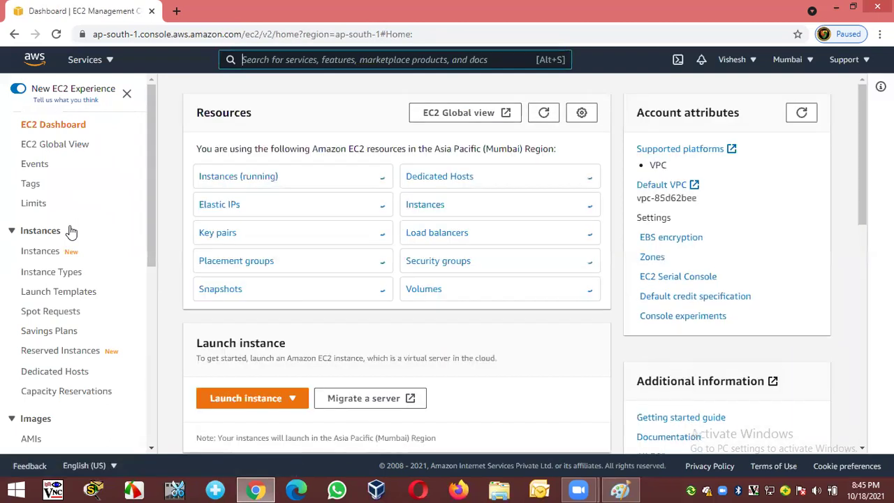
left_click(543, 115)
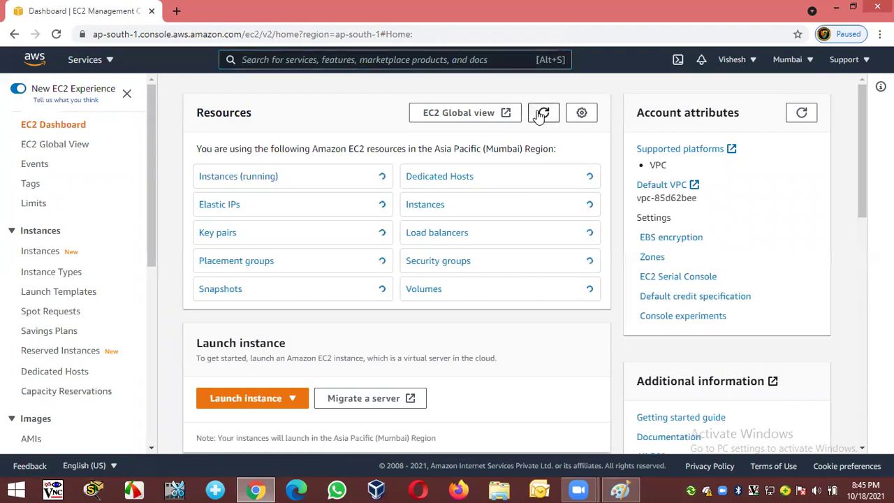
left_click(248, 398)
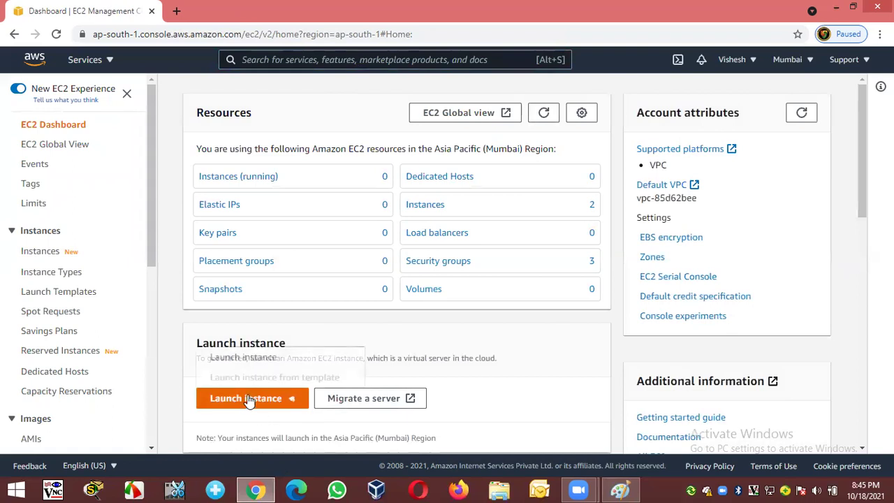
left_click(238, 345)
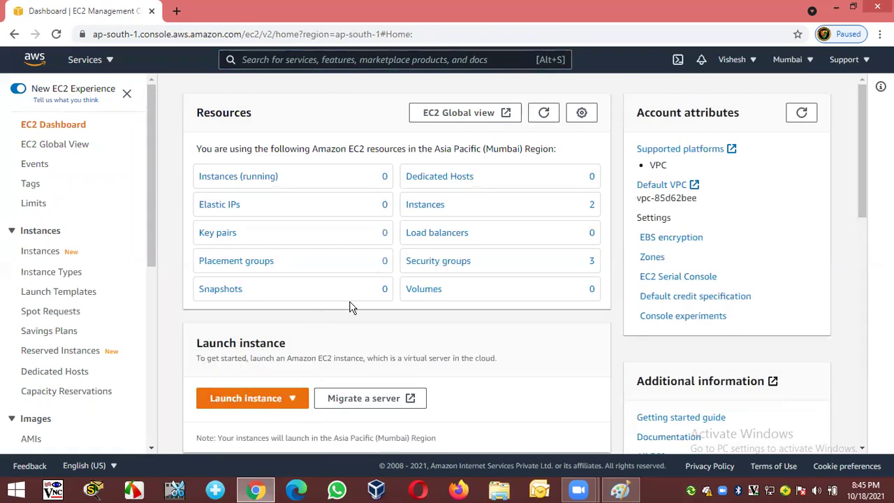
left_click(260, 404)
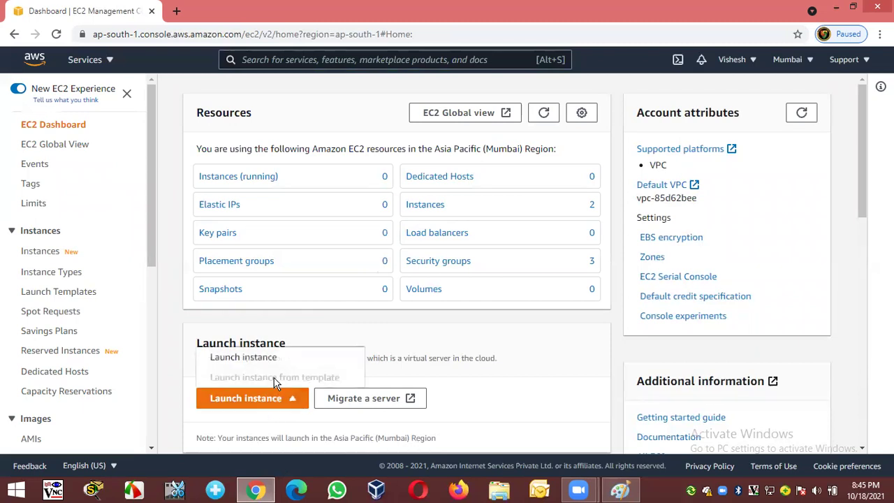
left_click(272, 358)
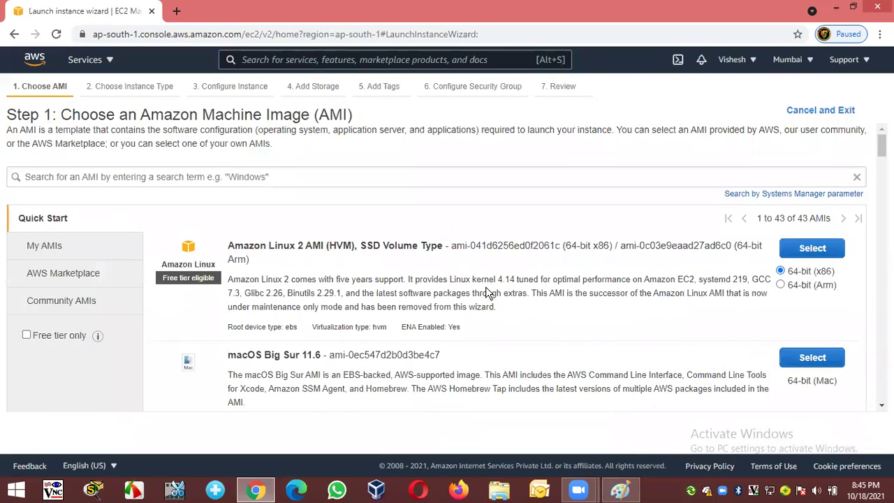
Choose the Microsoft Windows Server 2012 R2 Base image, keep the t2.micro instance type, and continue to the instance details
scroll(487, 290, "down", 15)
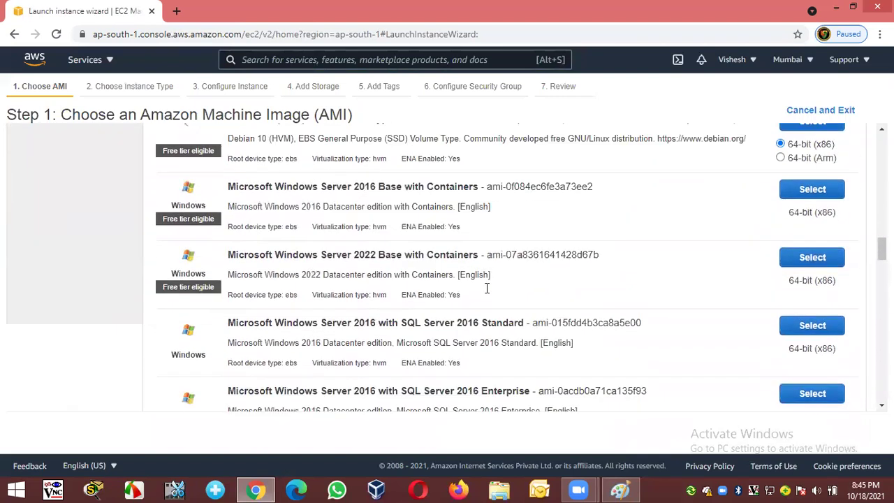
scroll(487, 288, "down", 10)
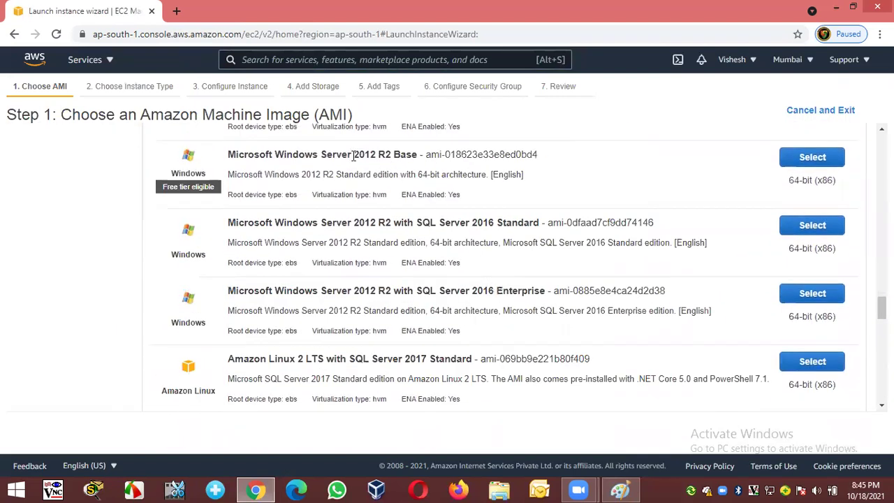
left_click_drag(354, 155, 392, 155)
left_click(804, 167)
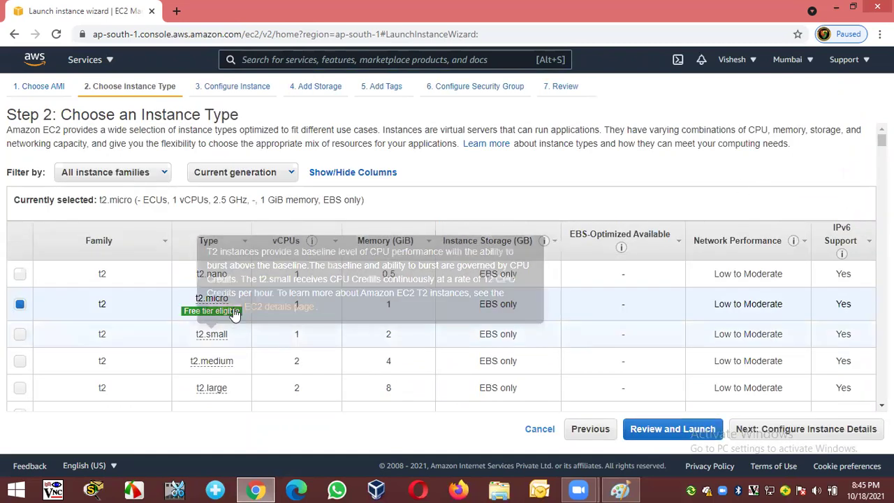
left_click(767, 431)
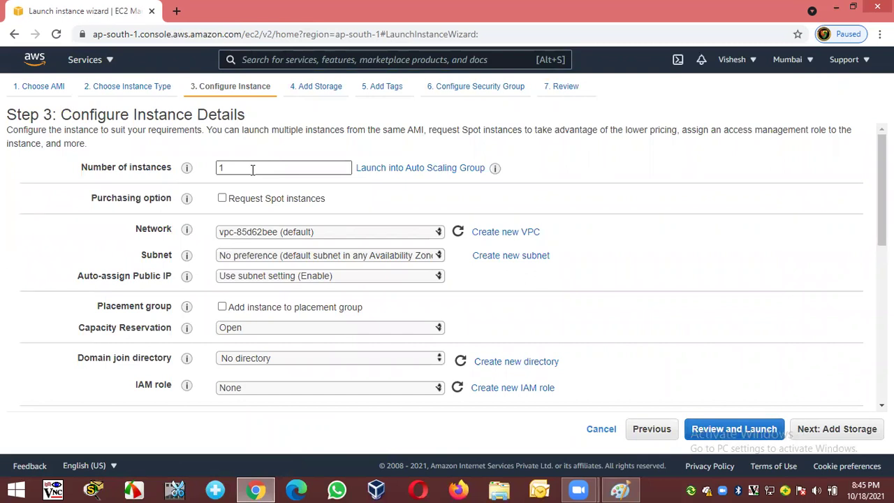
Set the instance's network to VPC-1, keeping VPC-1-Subnet as its subnet
left_click(271, 233)
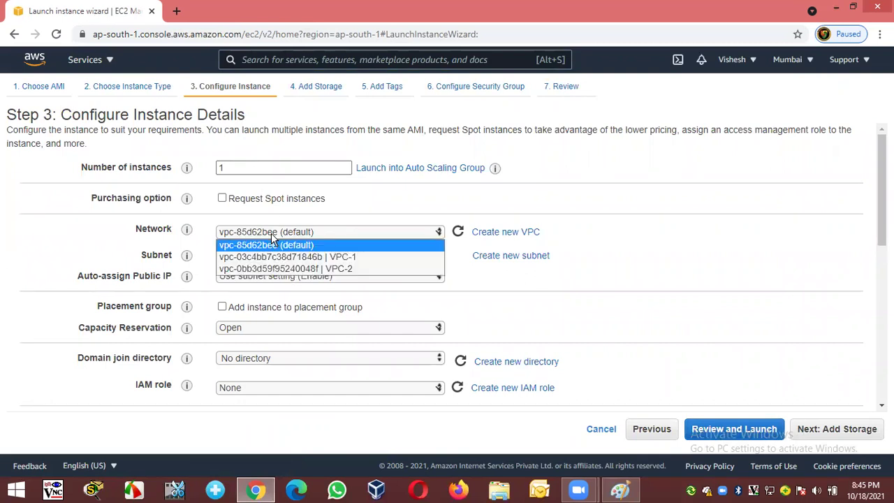
left_click(365, 257)
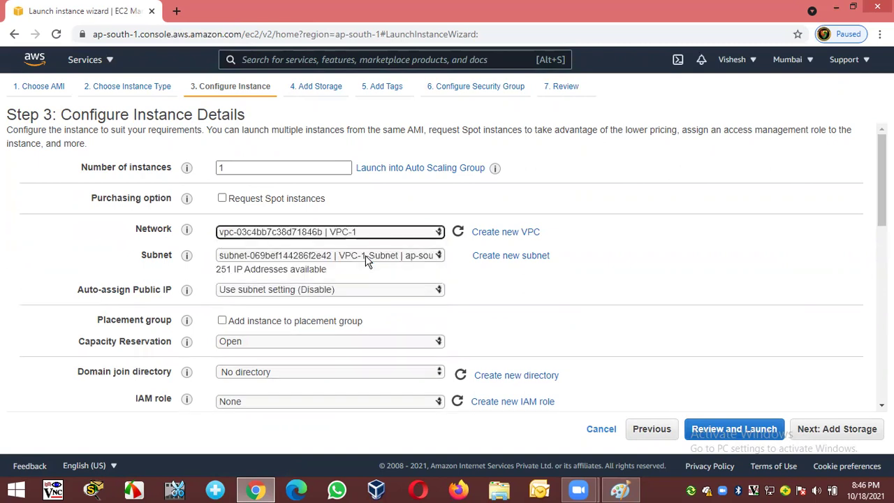
double_click(148, 255)
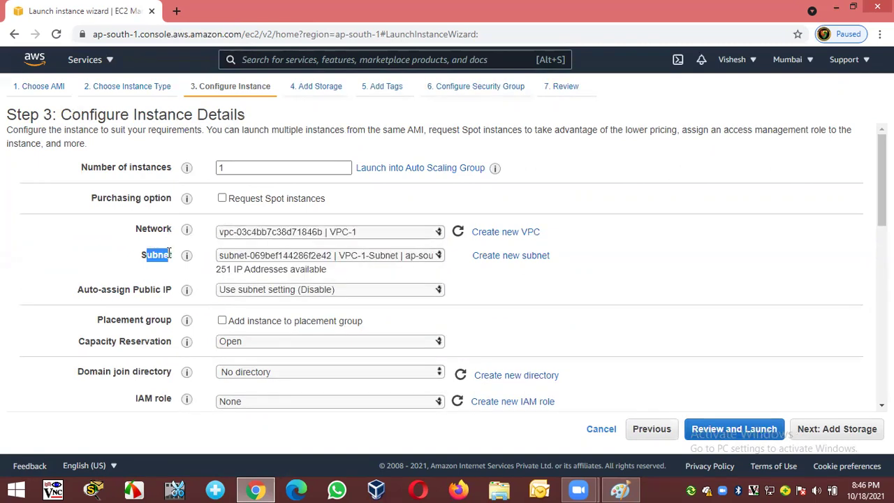
left_click(370, 252)
left_click(372, 259)
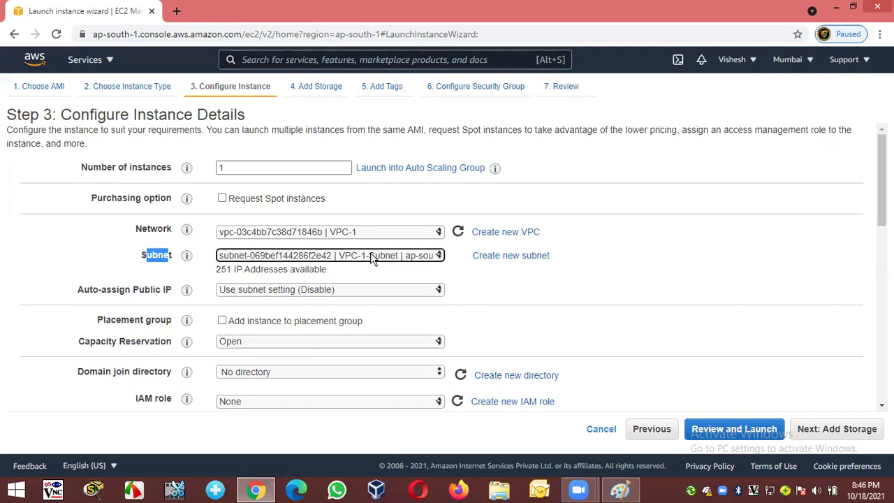
Enable auto-assignment of a public IP for the instance, and continue past the default storage to the tags
left_click_drag(78, 289, 146, 301)
left_click(146, 302)
left_click(280, 289)
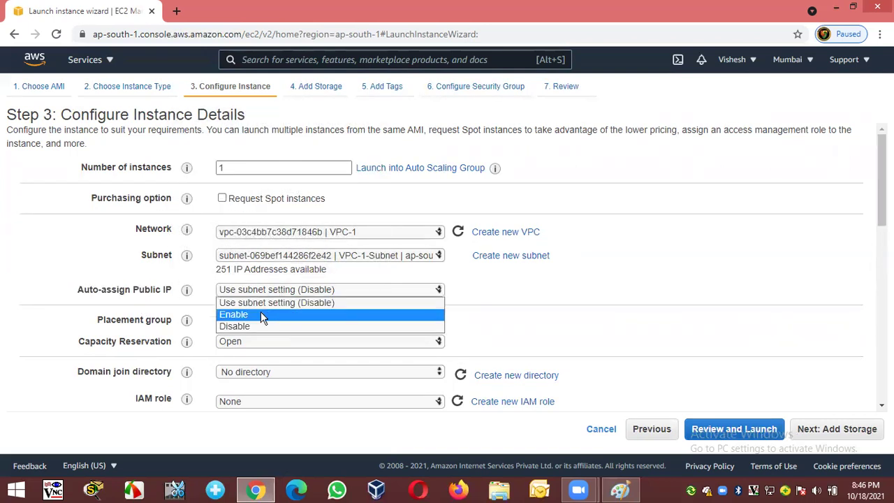
left_click(261, 315)
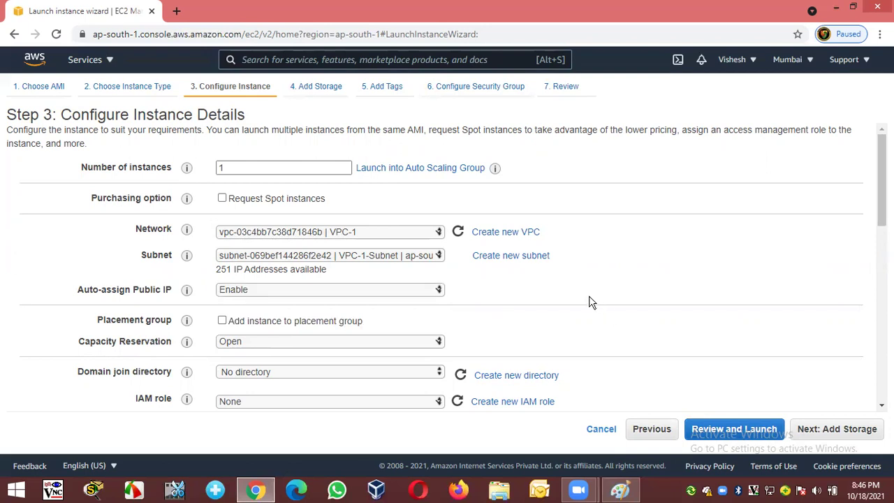
left_click(844, 433)
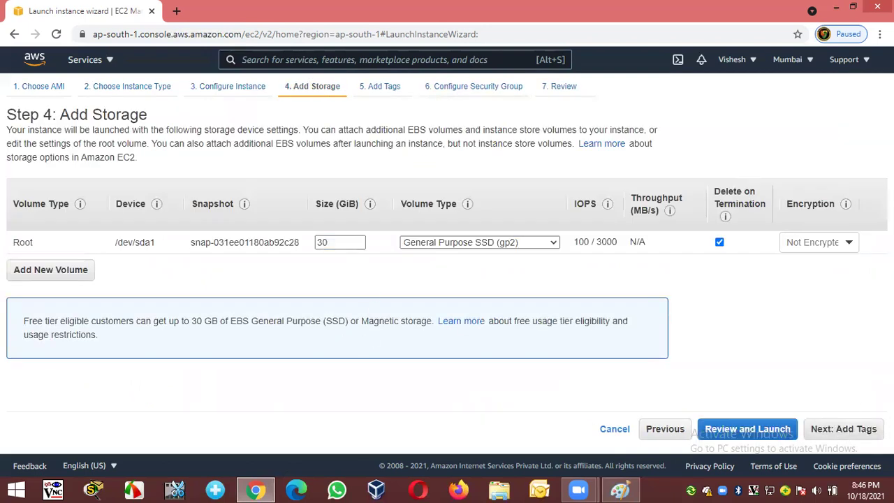
left_click(864, 429)
Add a tag with key Name and value VPC-1-Instance, and continue to the security group configuration
left_click(20, 310)
type("Name")
left_click(33, 259)
left_click(343, 240)
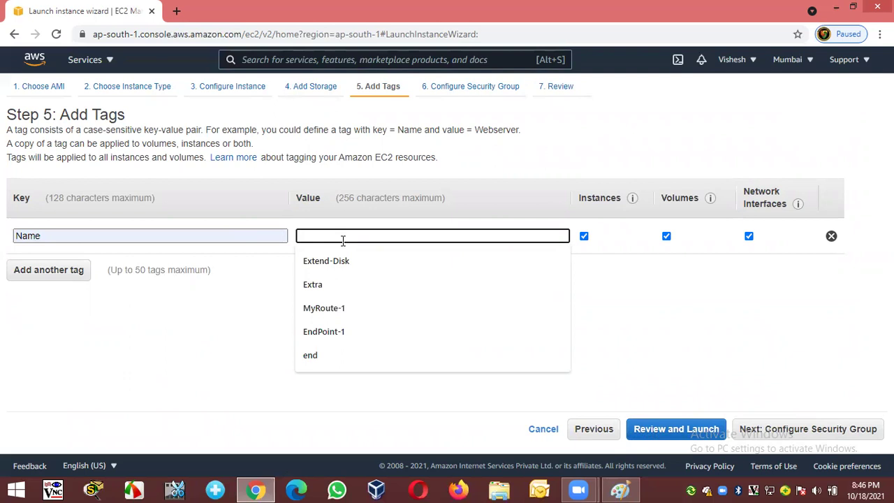
type("VPC-1")
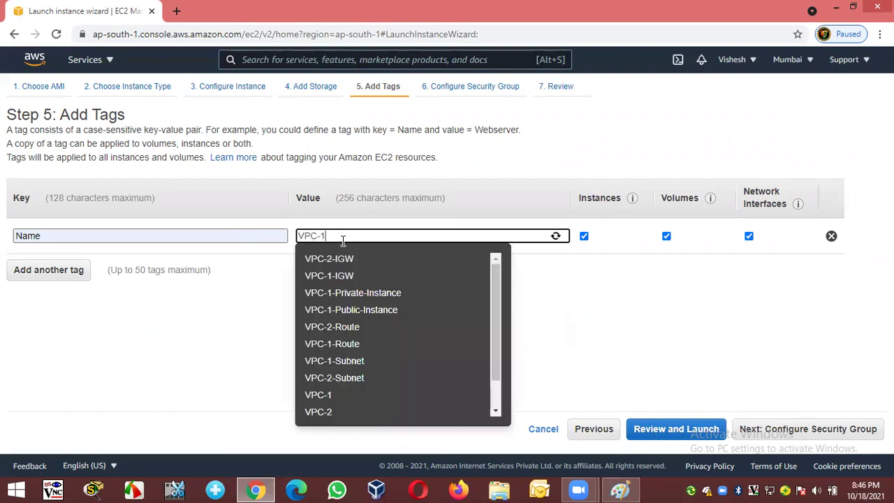
type("-Instance")
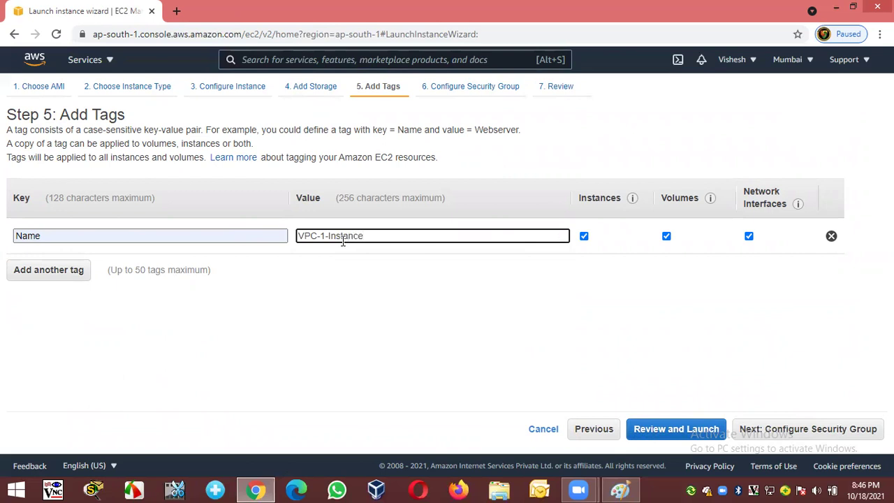
left_click(371, 279)
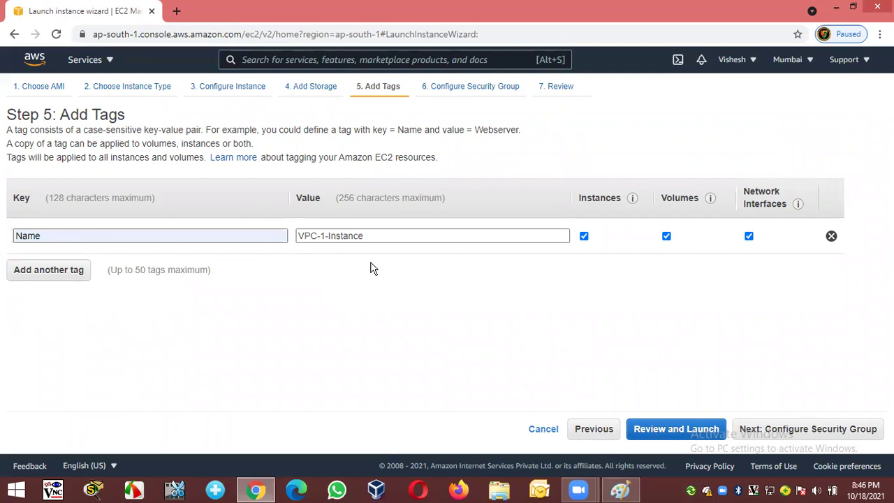
left_click(805, 430)
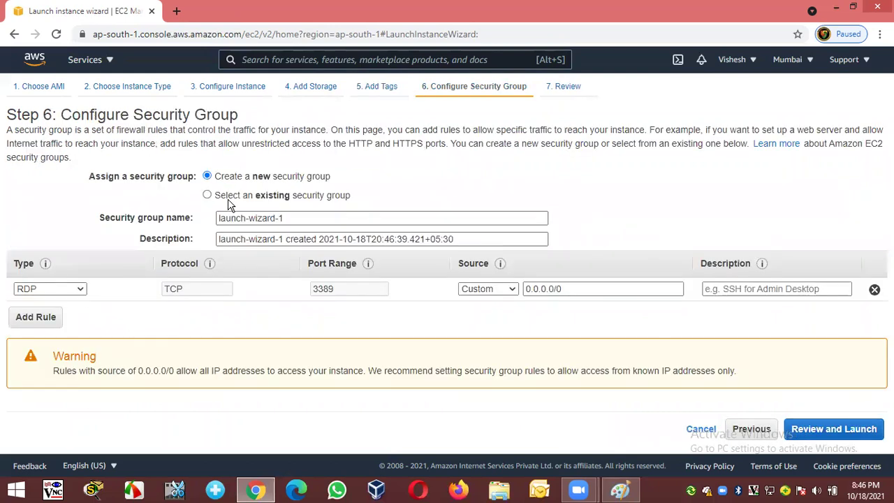
Name the new security group VPC-SG1 and set the source of its RDP rule to Anywhere
left_click_drag(299, 218, 155, 218)
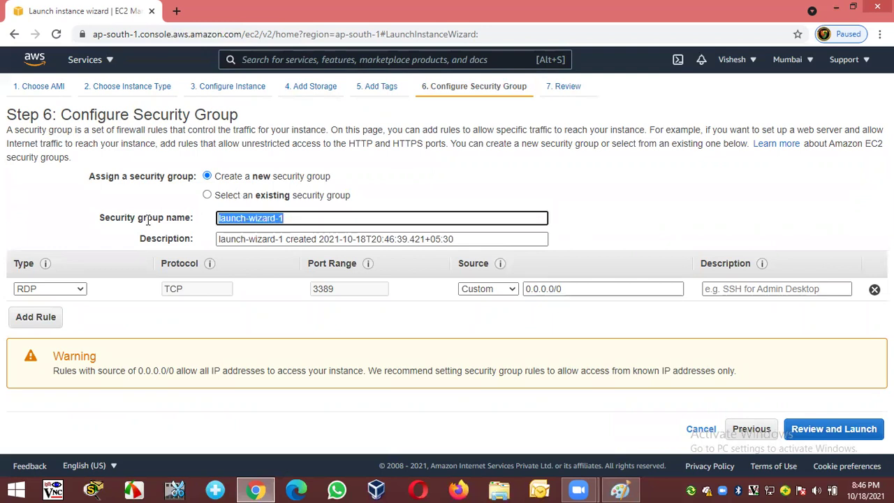
type("VPC-SG1")
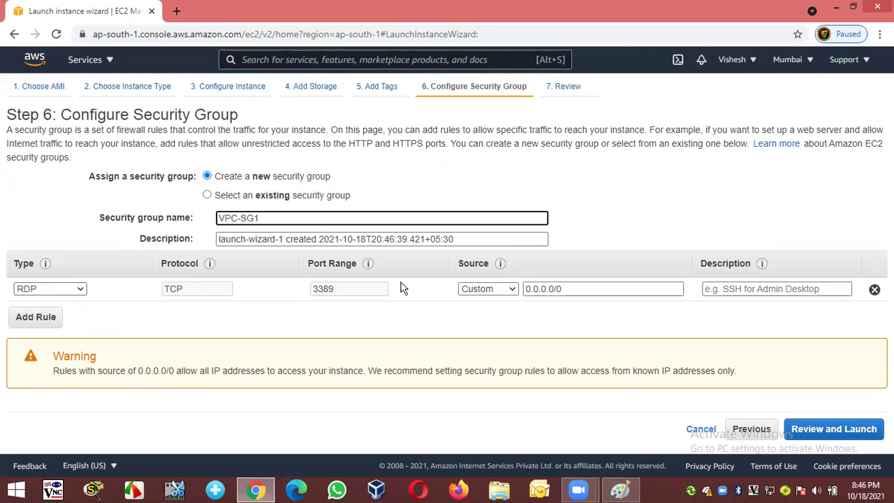
left_click(466, 293)
left_click(466, 311)
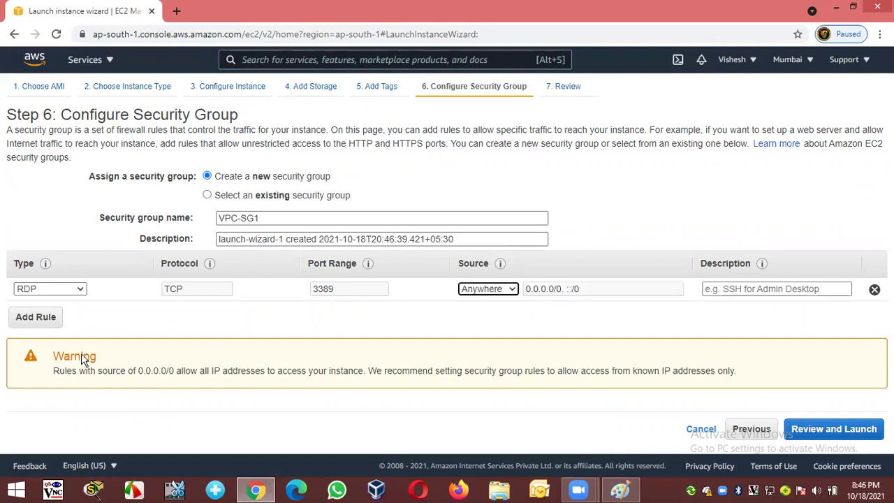
Add an HTTPS rule to the security group with Anywhere as its source
left_click(36, 320)
left_click(82, 311)
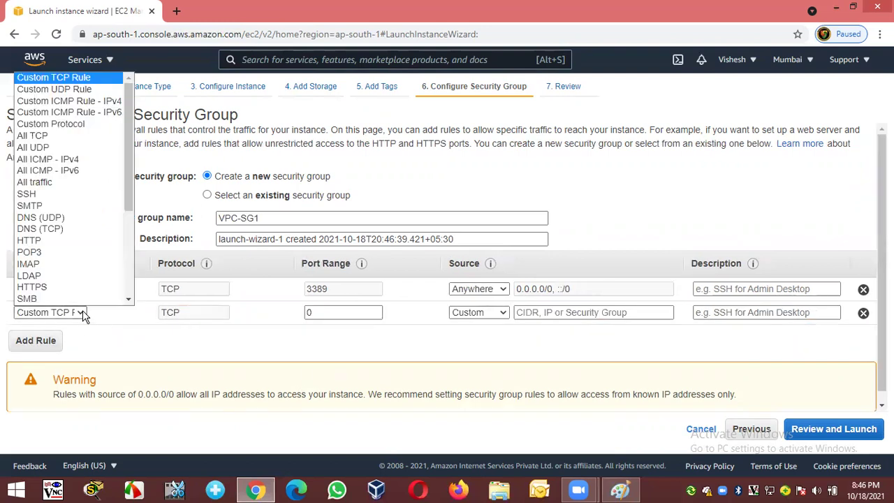
left_click(48, 286)
left_click(478, 312)
left_click(477, 336)
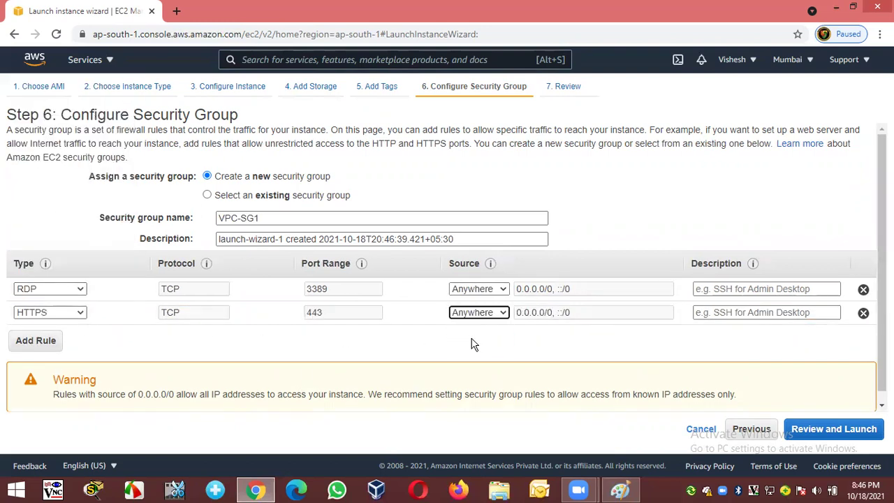
Add an HTTP rule to the security group with Anywhere as its source
left_click(39, 345)
left_click(80, 336)
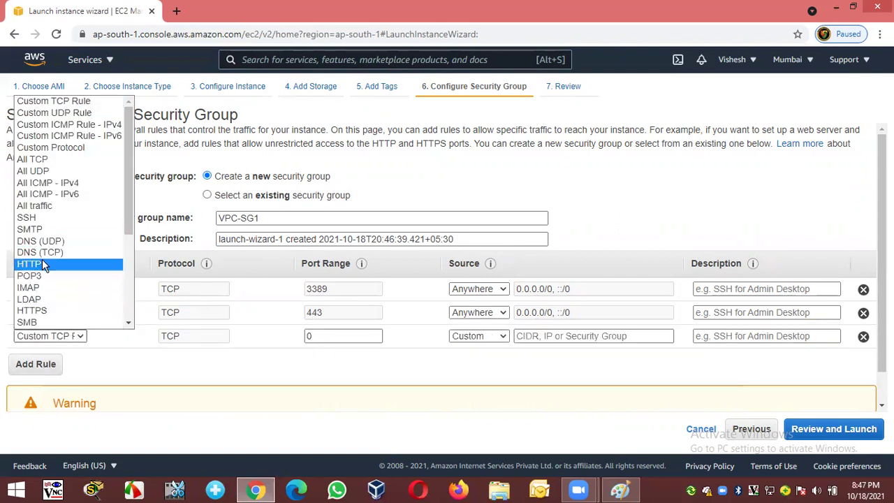
left_click(42, 259)
left_click(475, 336)
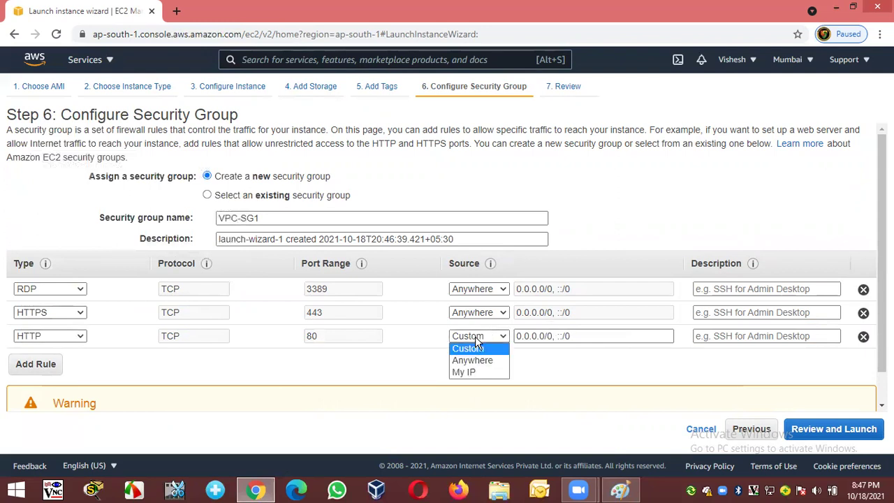
left_click(476, 360)
Add an All ICMP - IPv4 rule to the security group with Anywhere as its source
left_click(36, 364)
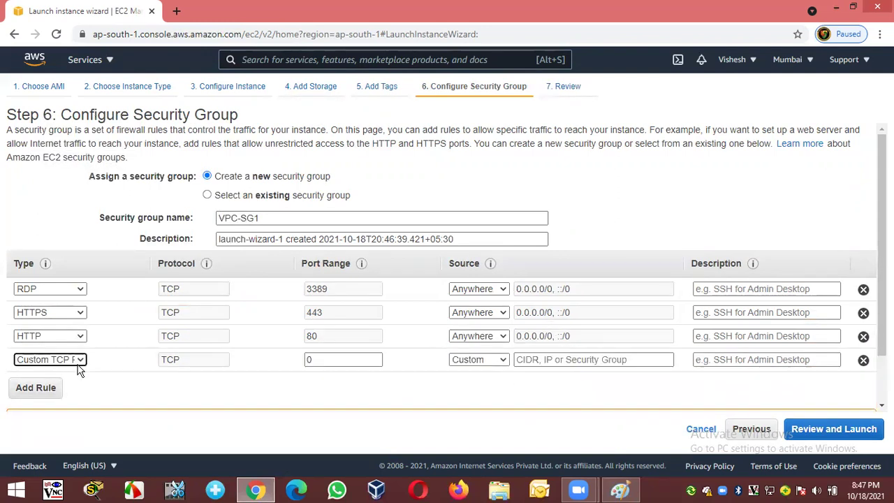
left_click(84, 363)
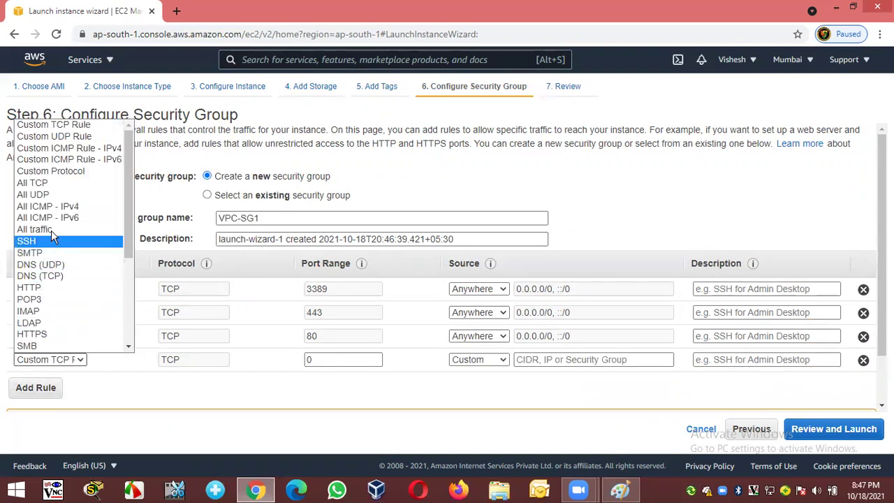
left_click(49, 206)
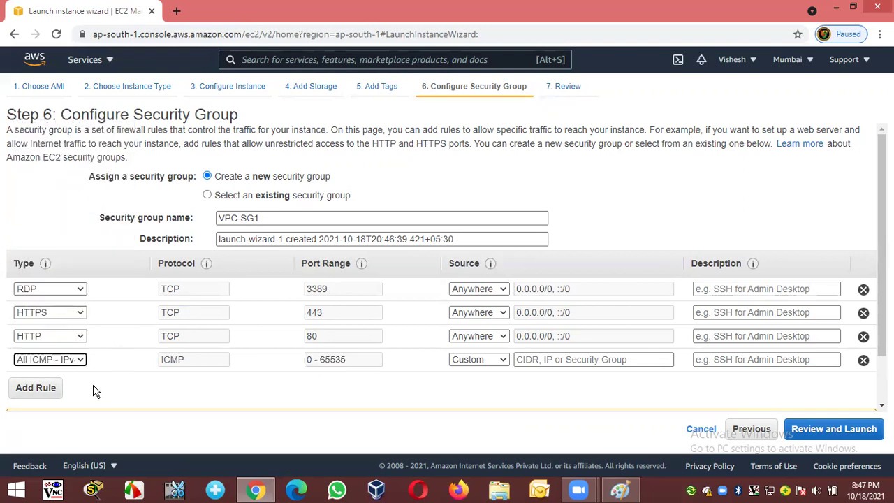
left_click(477, 362)
left_click(475, 382)
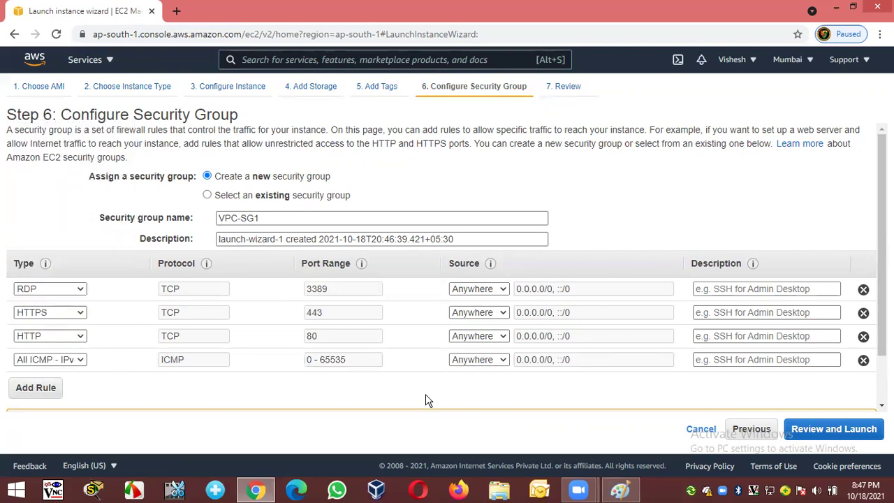
Proceed through the review to launch, and create and download a new RSA key pair named Peering-Key
left_click(821, 433)
left_click(856, 430)
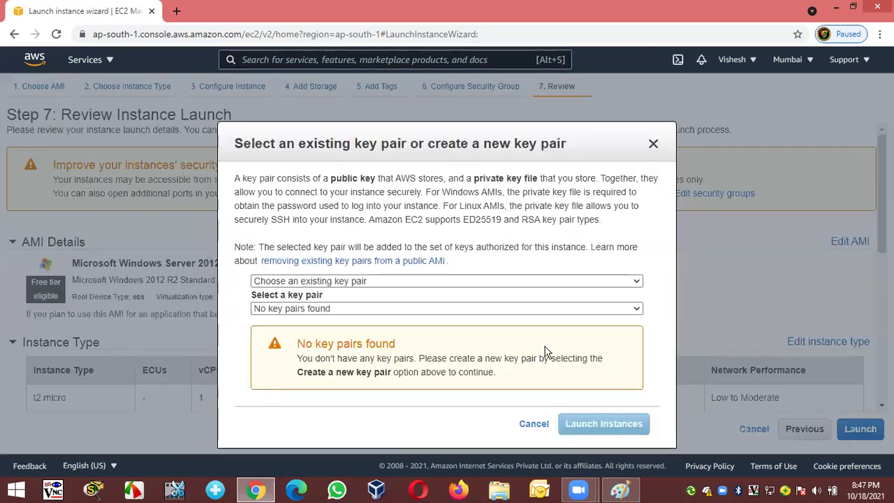
left_click(296, 282)
left_click(299, 307)
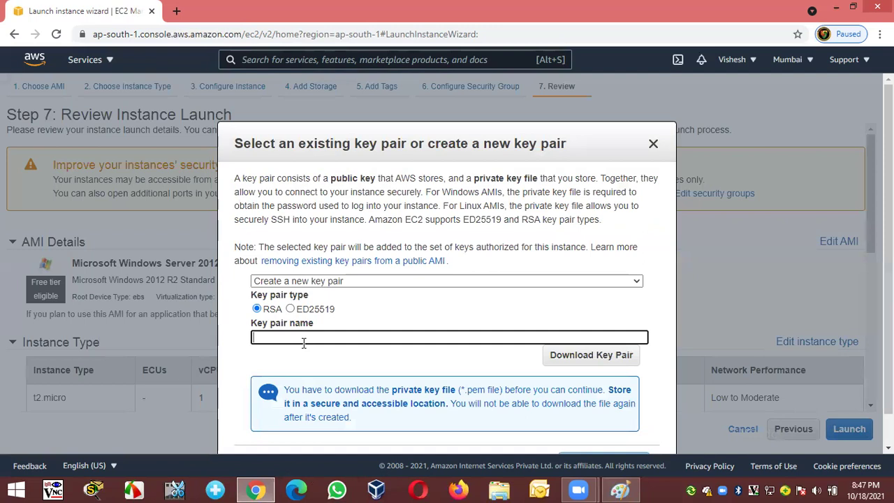
type("Peering-Key")
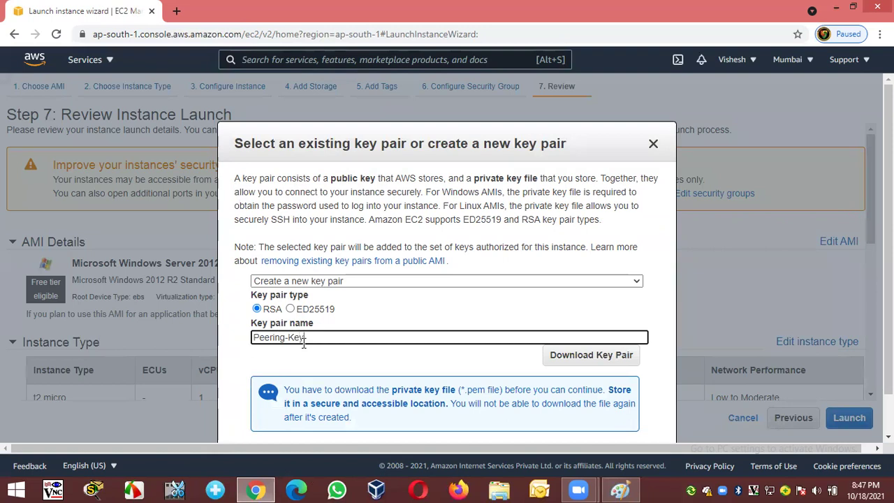
left_click(560, 360)
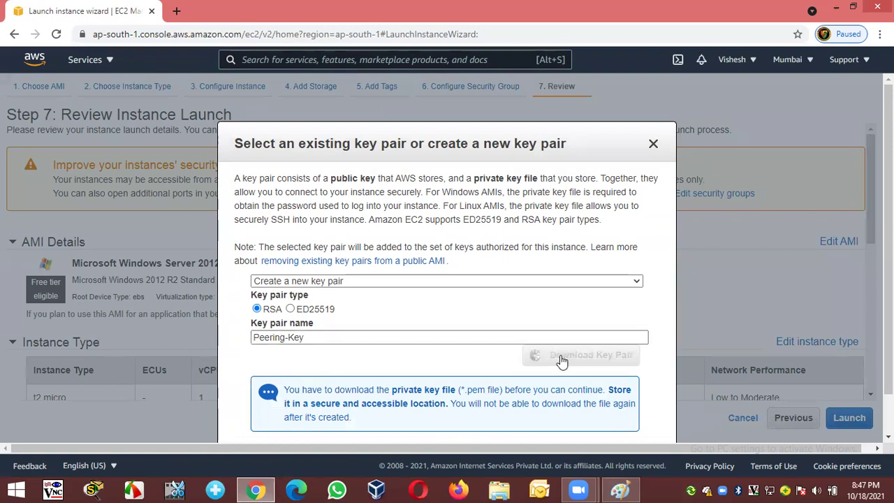
Launch the instance with the new key pair and go to the list of instances
scroll(656, 328, "down", 1)
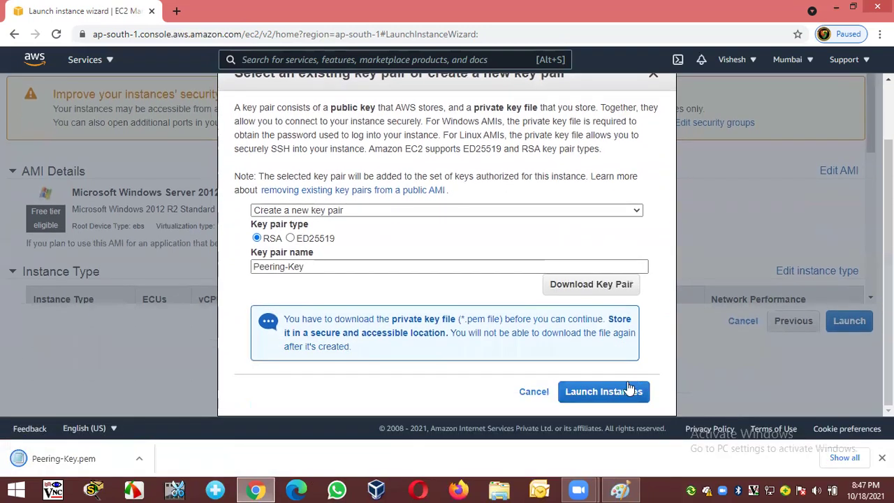
left_click(615, 392)
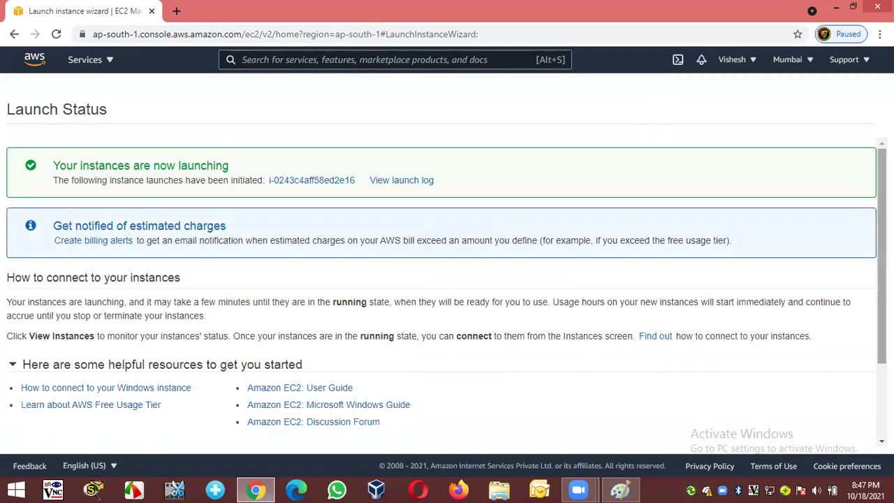
scroll(850, 415, "down", 2)
left_click(827, 440)
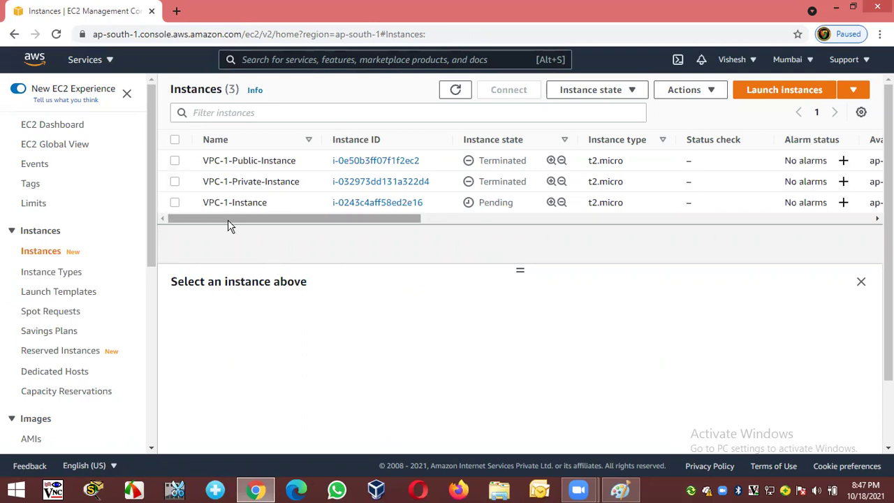
Start launching another instance from the Microsoft Windows Server 2012 R2 Base image, keep t2.micro, and continue to the instance details
left_click(786, 94)
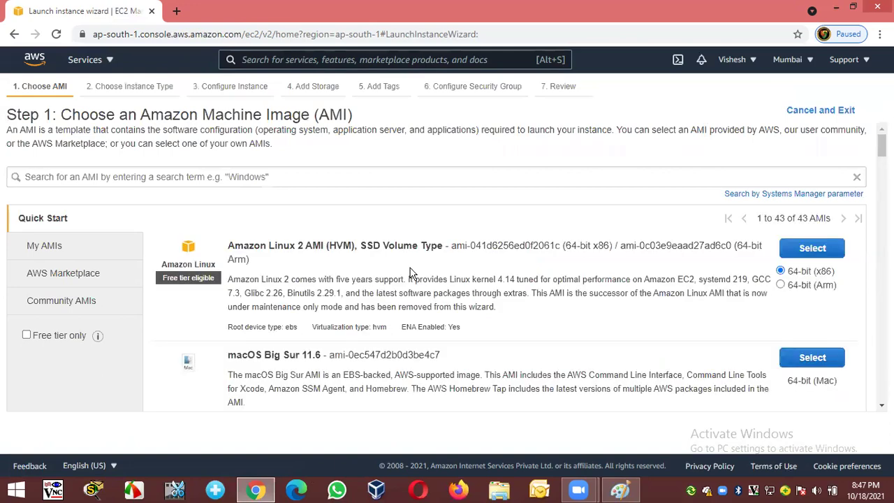
scroll(419, 269, "down", 10)
scroll(411, 268, "down", 10)
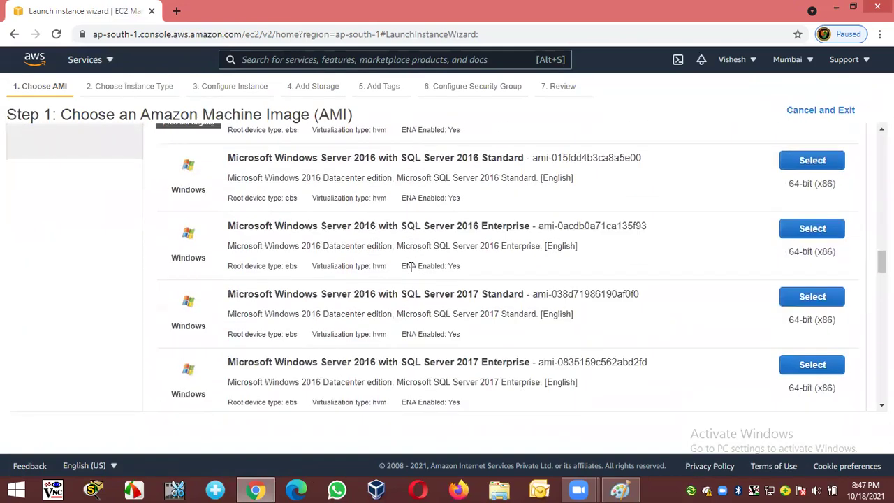
scroll(411, 268, "down", 3)
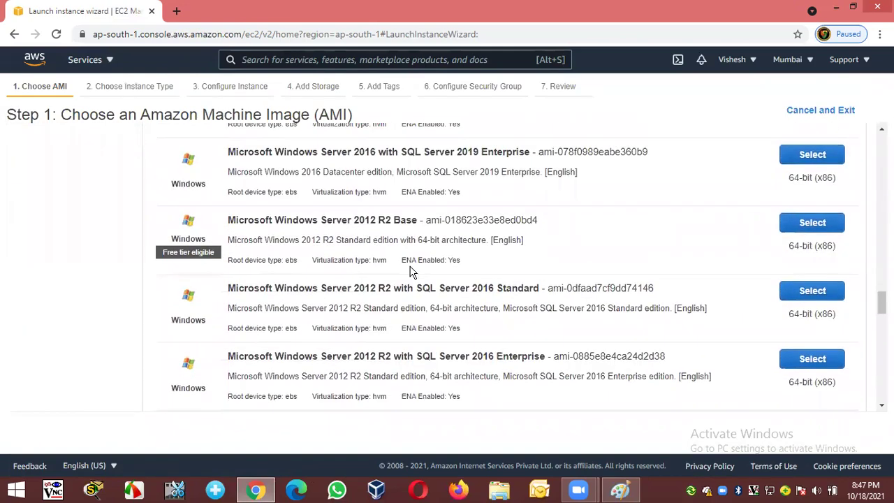
left_click_drag(354, 221, 387, 222)
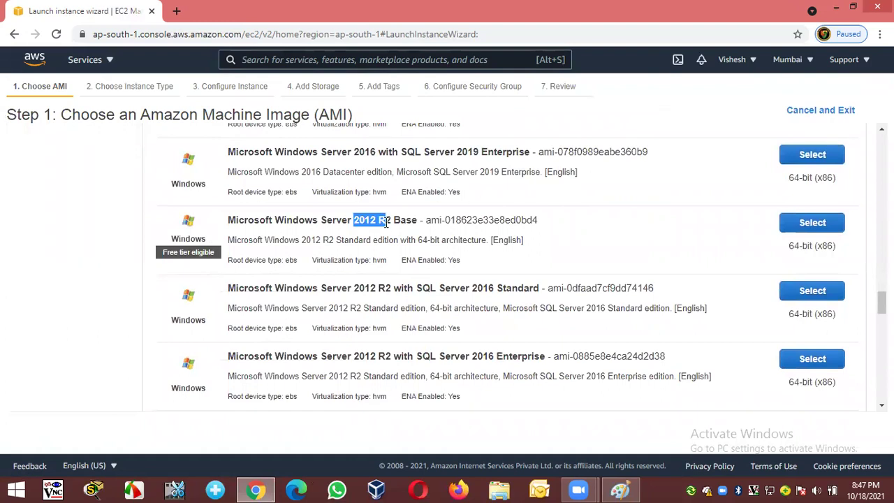
left_click(786, 224)
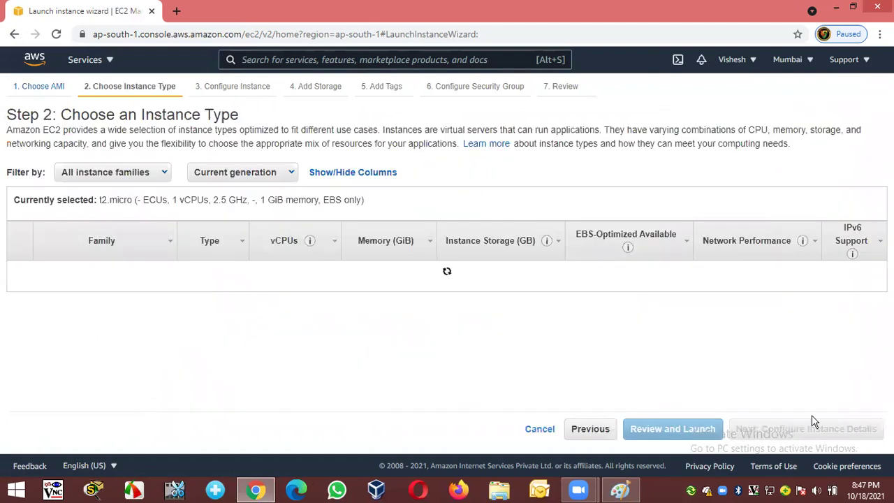
left_click(817, 429)
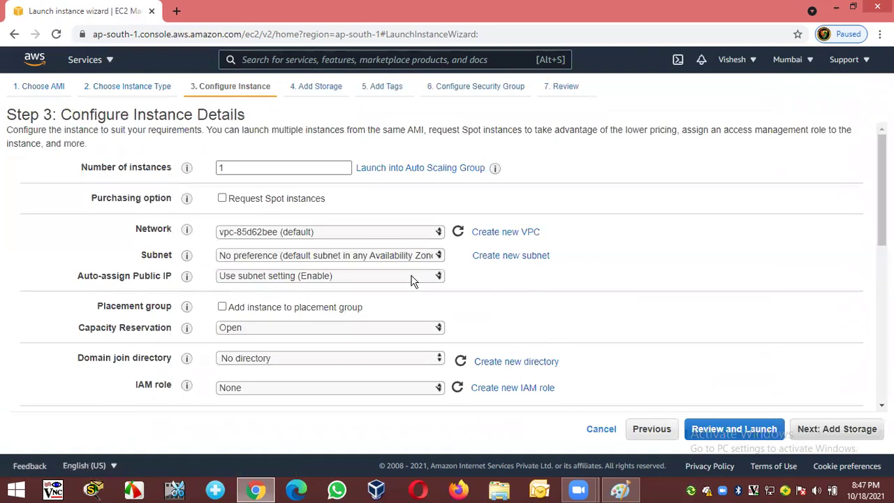
Set the second instance's network to VPC-2, keeping VPC-2-Subnet as its subnet
left_click(283, 234)
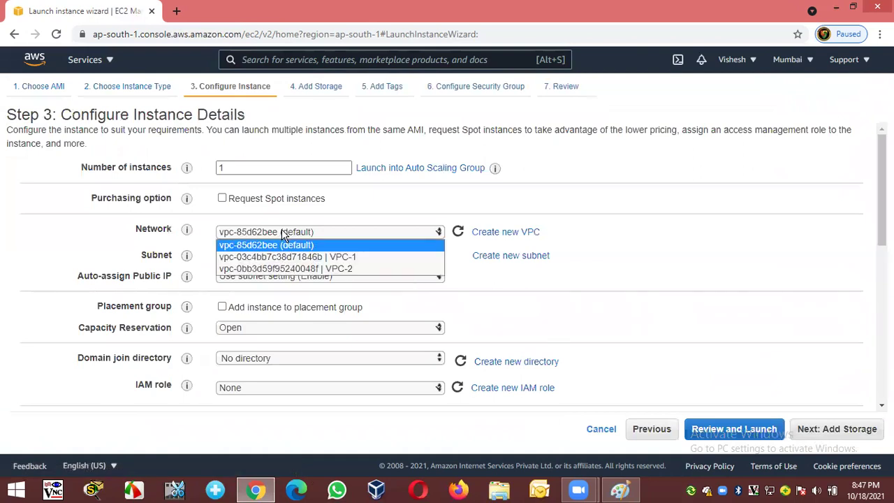
left_click(333, 275)
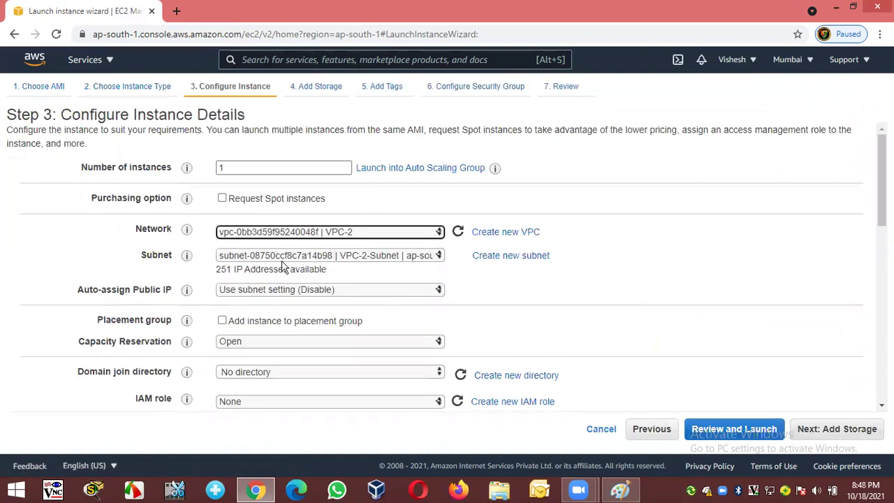
left_click_drag(83, 290, 127, 294)
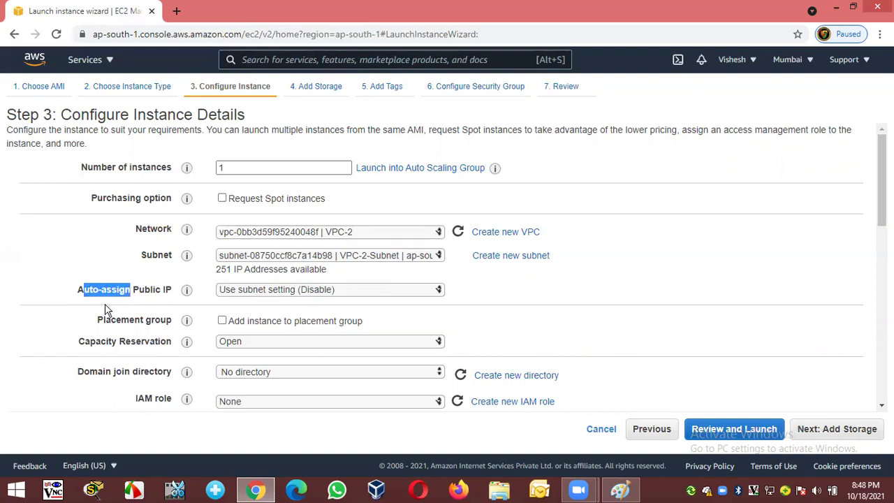
Enable auto-assigned public IP for the second instance and continue to the tags, keeping the default storage settings
left_click(108, 311)
left_click(312, 292)
left_click(313, 314)
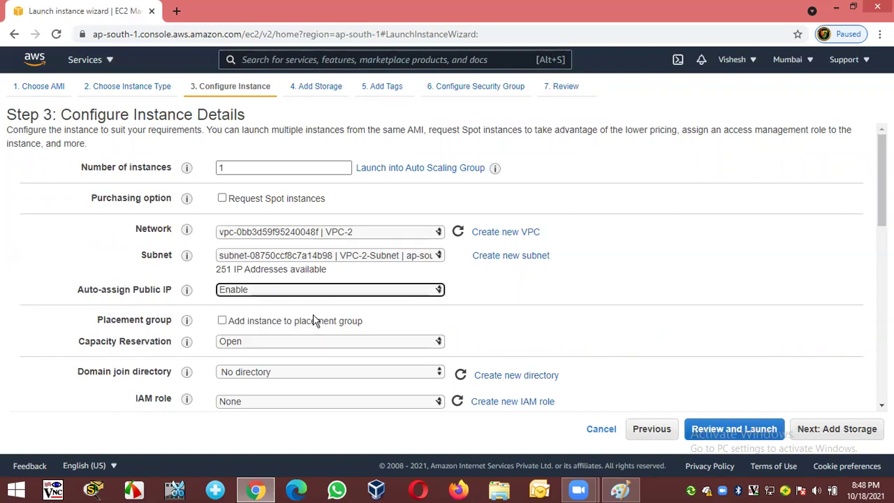
left_click(577, 308)
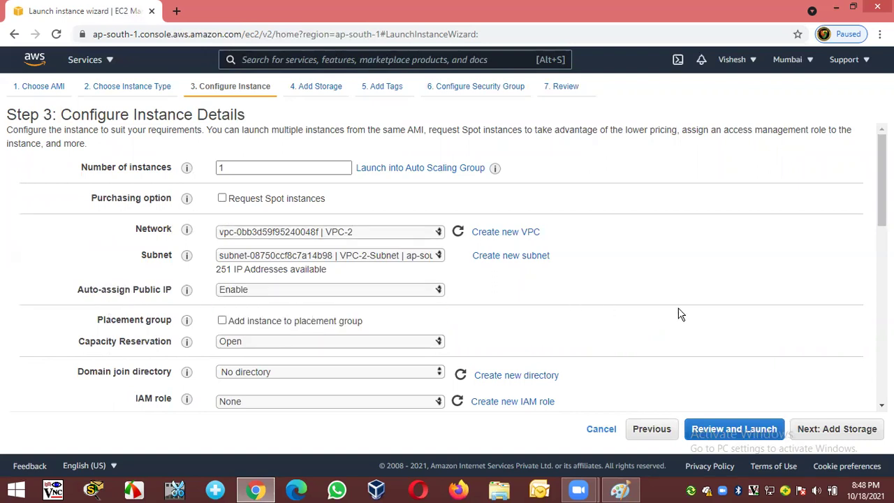
left_click(842, 432)
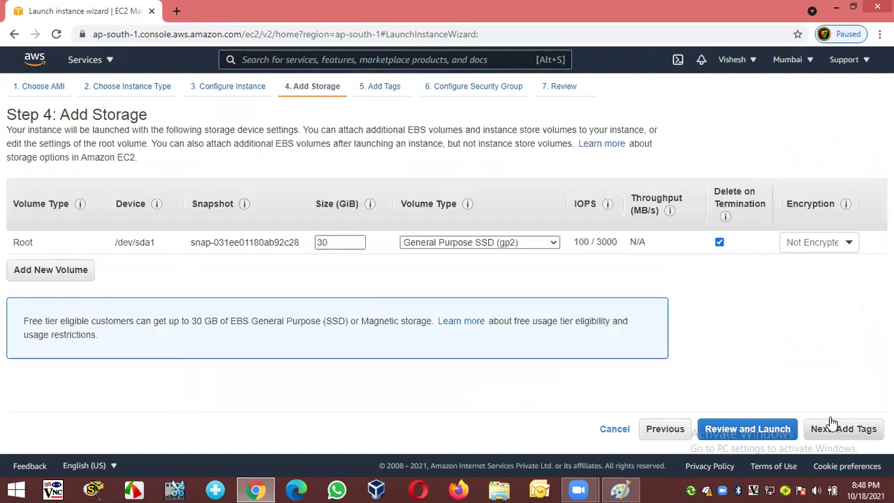
left_click(865, 432)
Add a tag with key Name and value VPC-2-Instance, and continue to the security group configuration
left_click(29, 308)
left_click(39, 236)
left_click(42, 263)
left_click(360, 235)
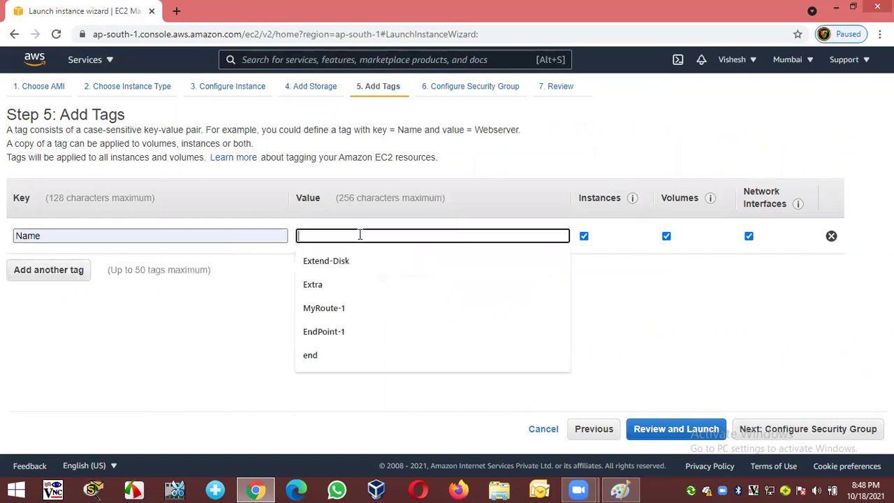
type("V")
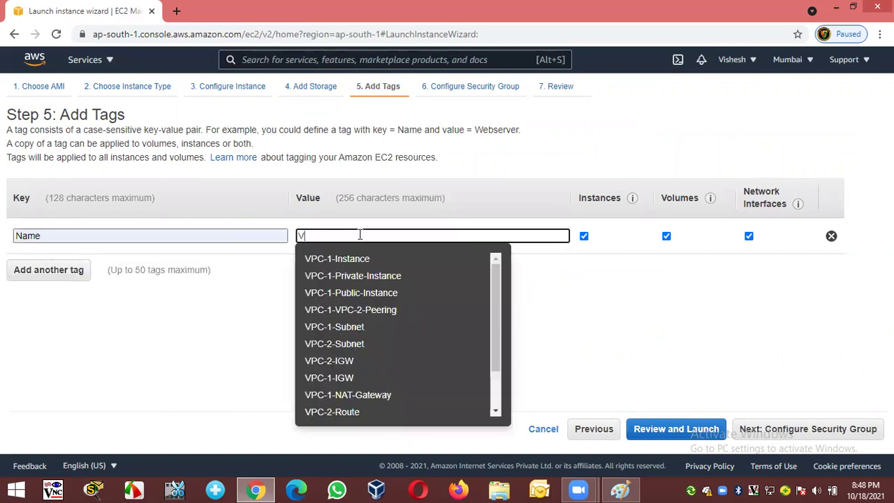
type("PC-2-Instance")
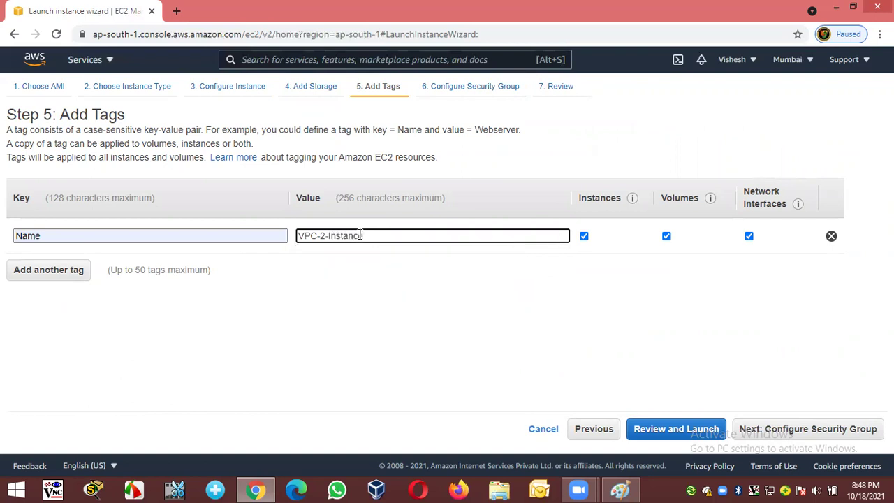
left_click(363, 339)
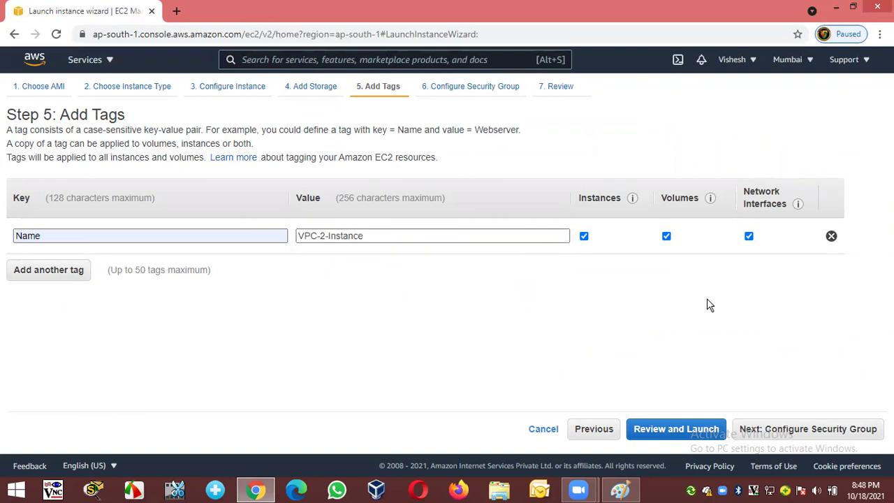
left_click(809, 429)
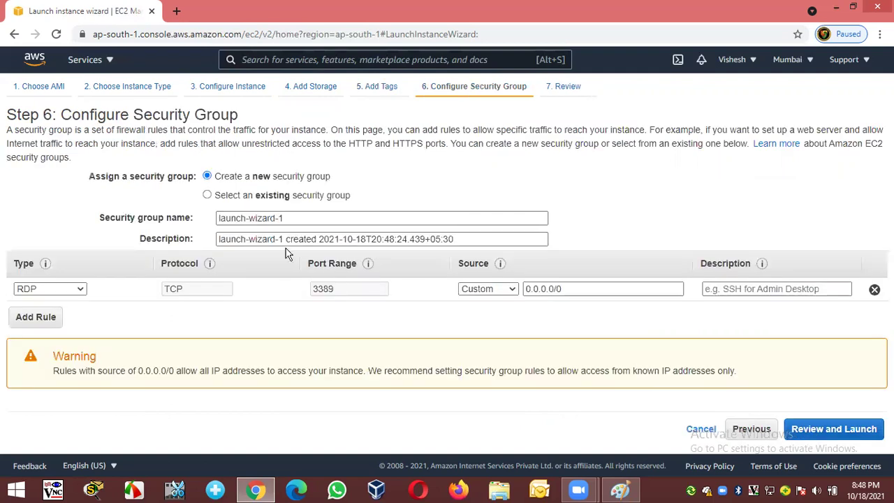
left_click(233, 196)
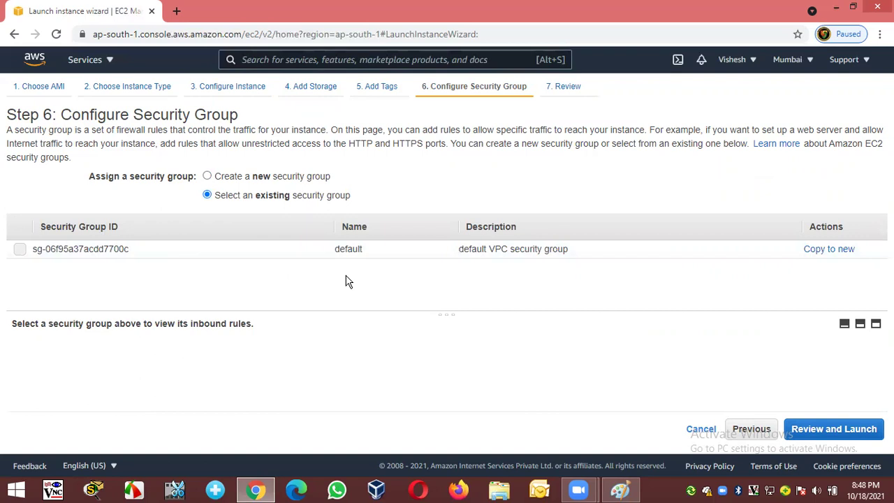
left_click(206, 178)
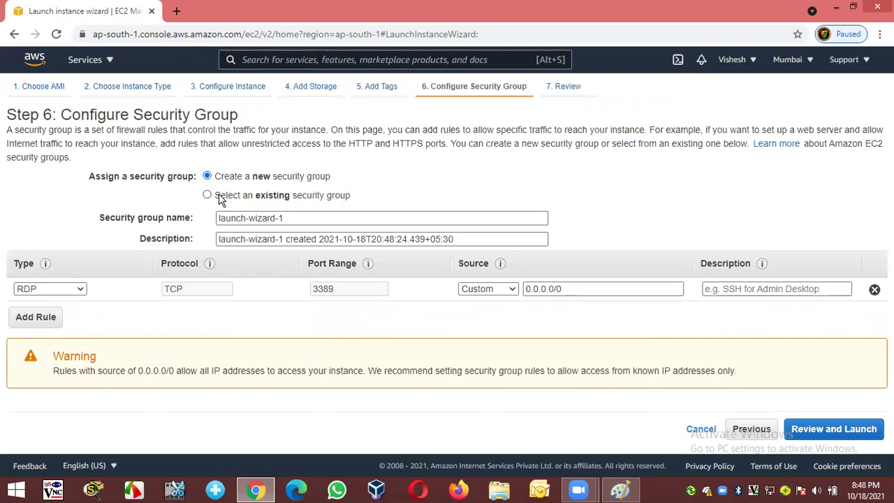
left_click(220, 199)
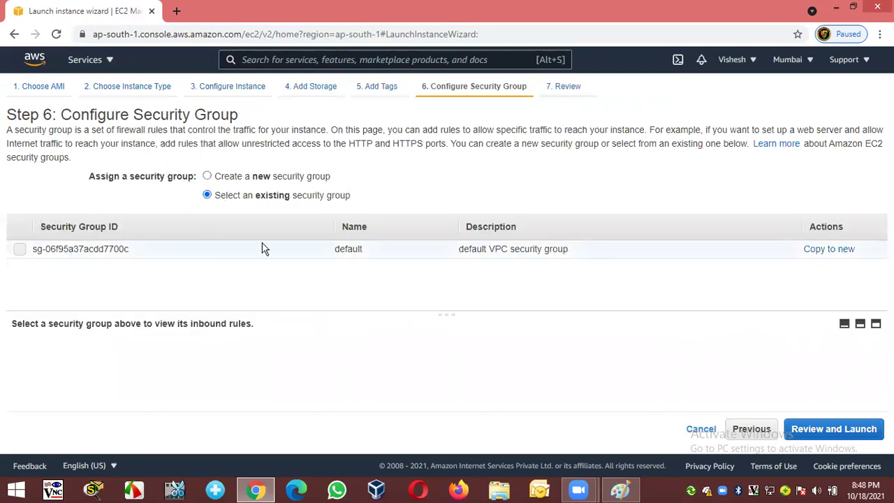
left_click(231, 179)
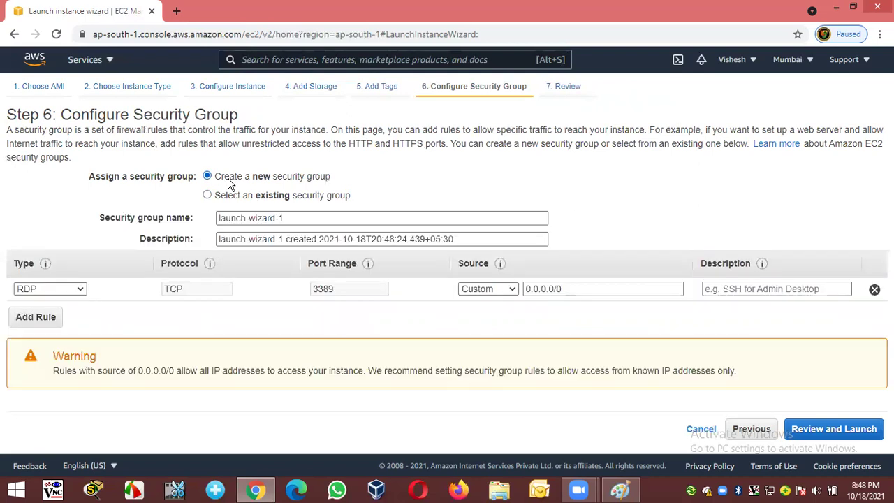
Name the new security group SG-1 and set the source of its RDP rule to Anywhere
left_click_drag(389, 217, 160, 220)
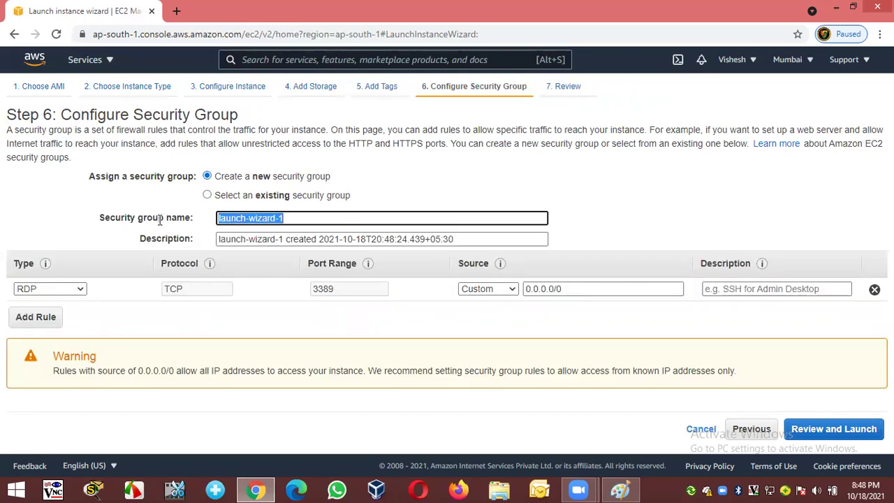
type("SG")
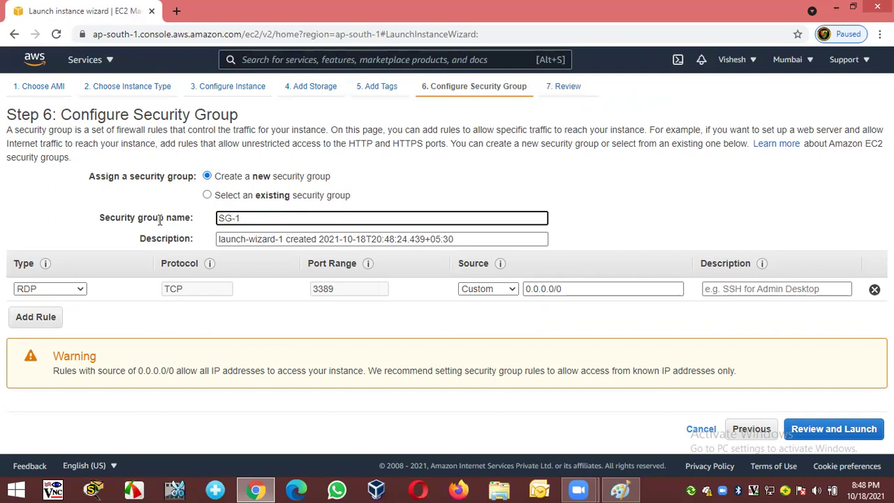
left_click(488, 289)
left_click(482, 310)
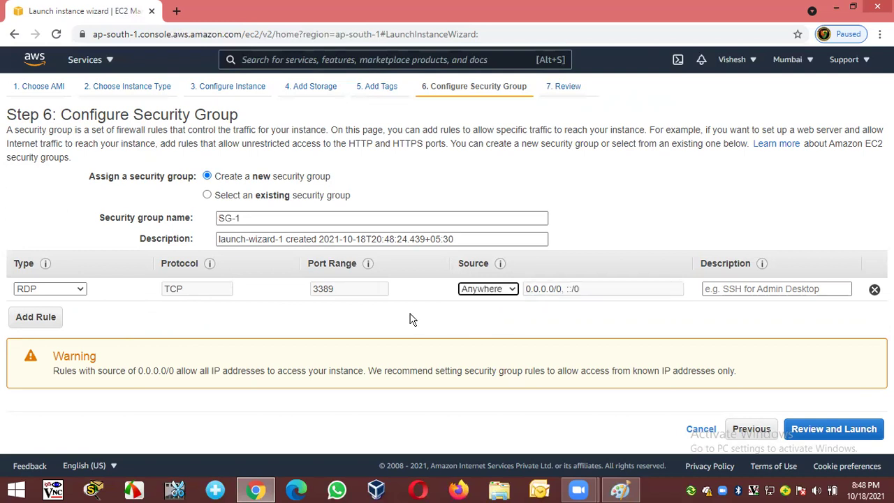
Add an HTTP rule to the security group with its source set to Anywhere
left_click(49, 321)
left_click(82, 315)
scroll(56, 258, "down", 1)
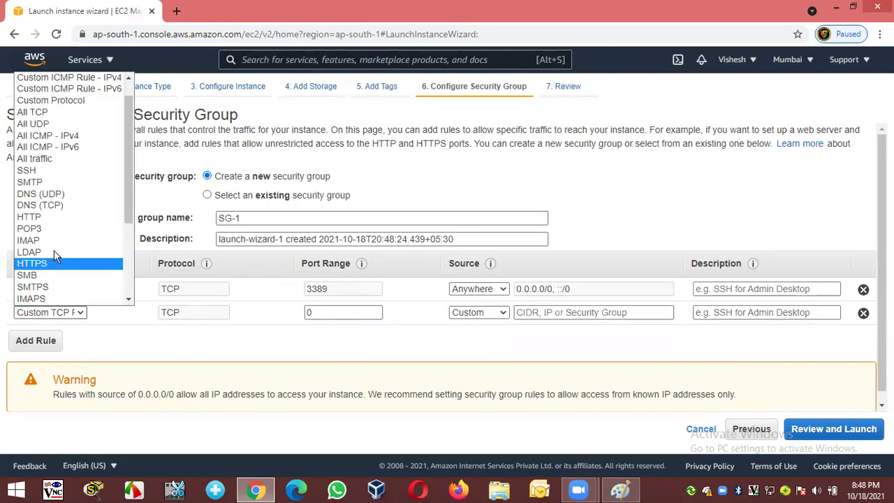
left_click(39, 212)
left_click(468, 314)
left_click(467, 338)
Add an HTTPS rule to the security group with its source set to Anywhere
left_click(46, 343)
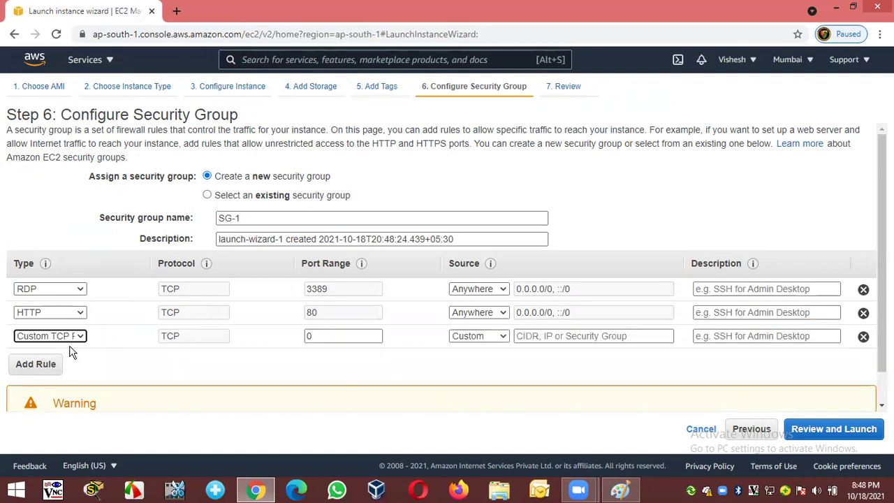
left_click(80, 337)
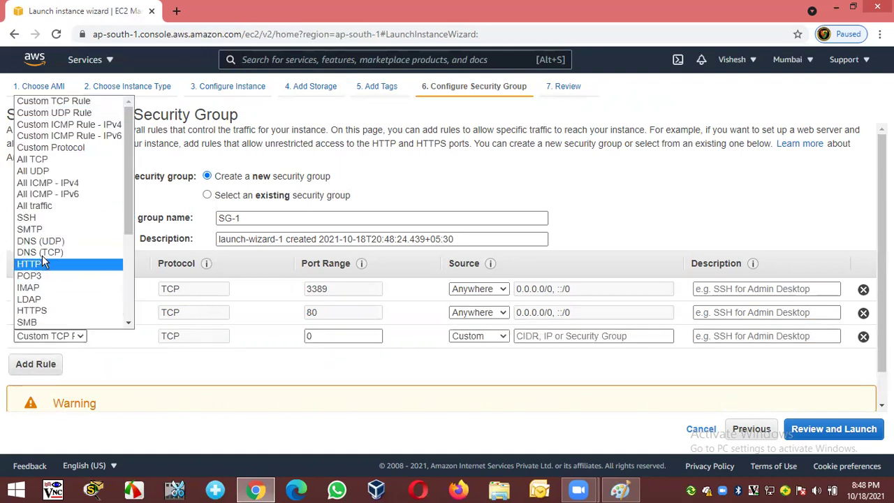
left_click(32, 310)
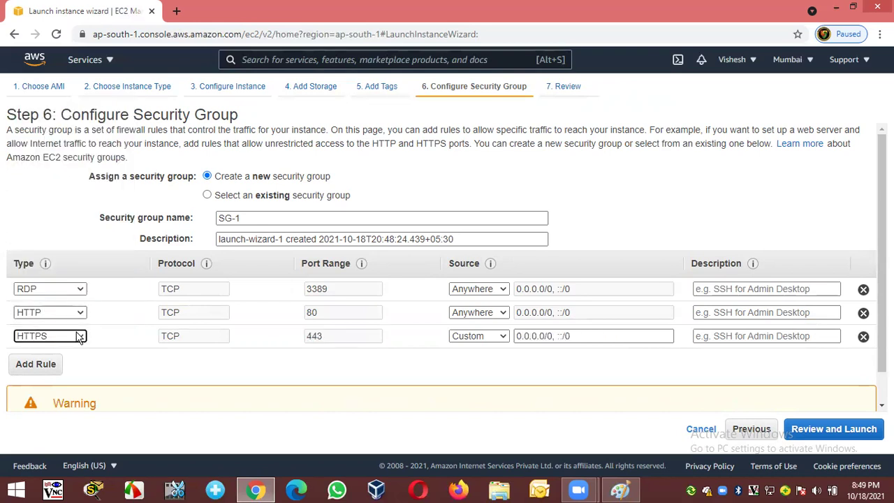
left_click(485, 338)
left_click(475, 363)
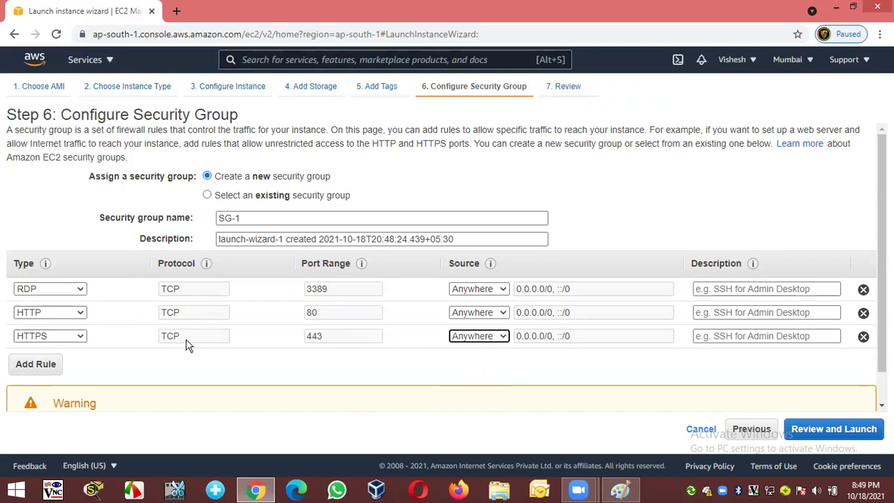
Add an All ICMP - IPv4 rule to the security group with its source set to Anywhere
left_click(62, 373)
left_click(83, 359)
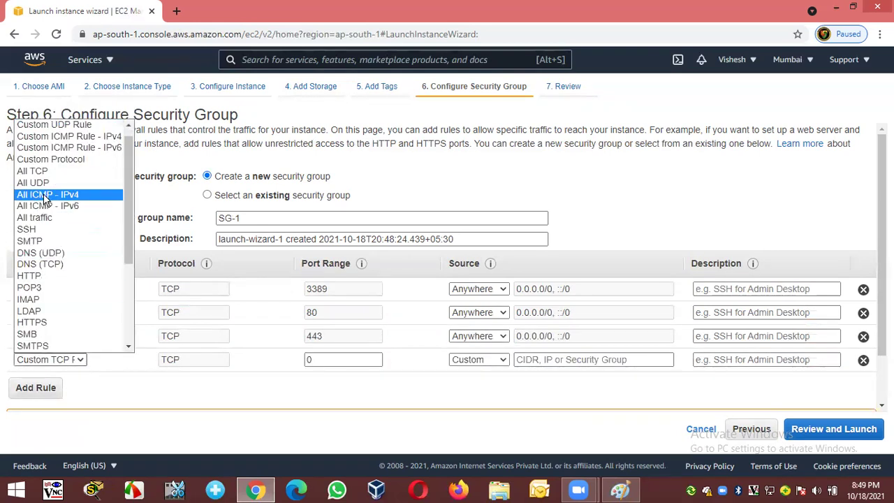
left_click(58, 198)
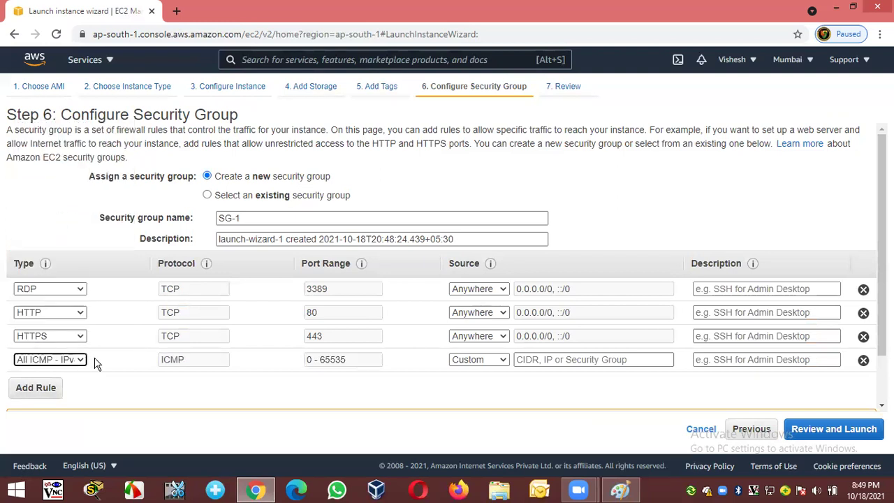
left_click(452, 362)
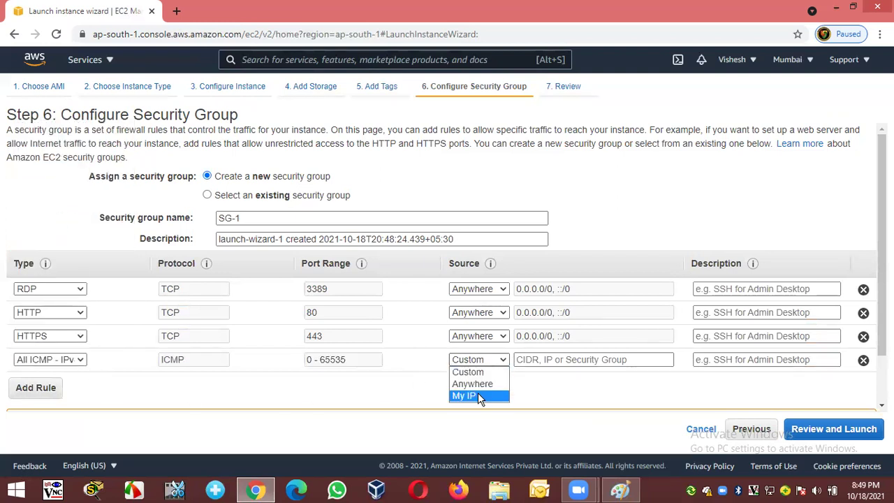
left_click(472, 385)
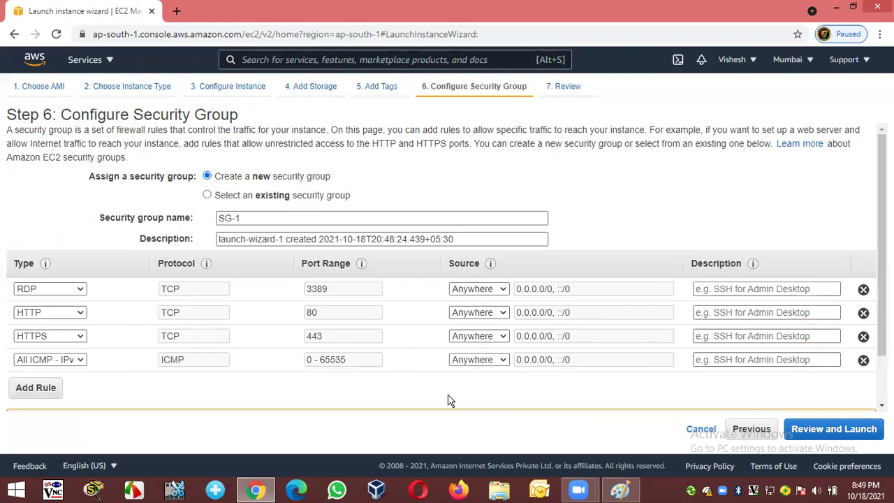
Proceed through the review and launch the instance with the existing Peering-Key key pair, acknowledging access to its private key file
left_click(831, 437)
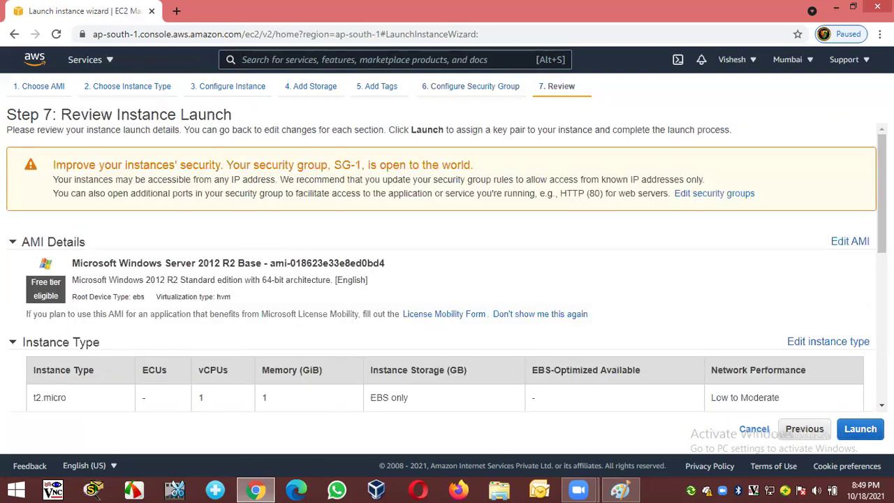
left_click(860, 429)
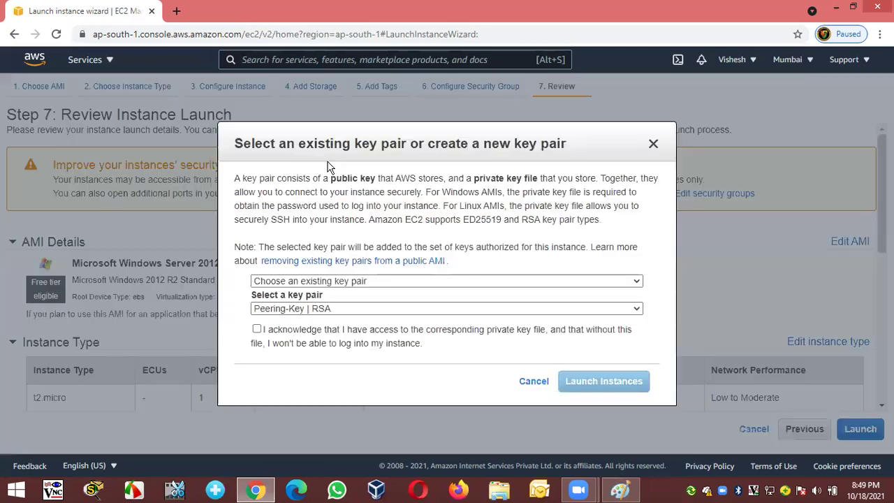
left_click(257, 328)
left_click(604, 384)
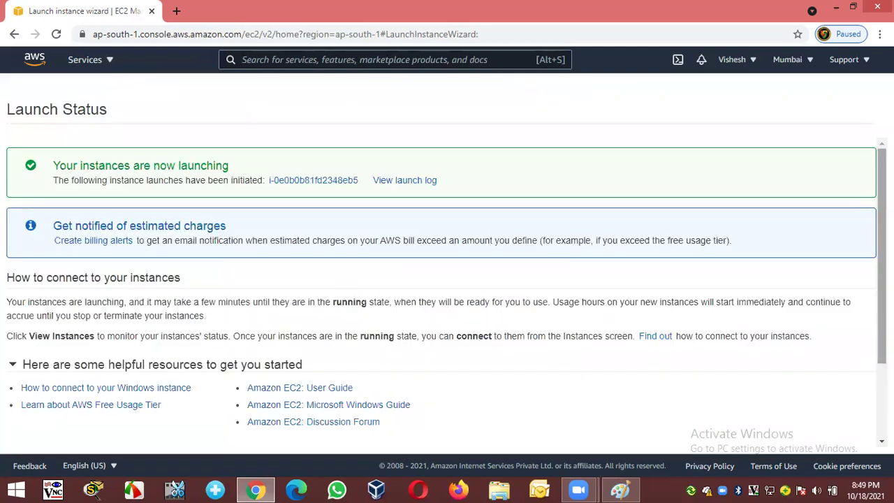
Go to the list of instances and refresh it to check the state of the new instance
scroll(856, 412, "down", 2)
left_click(829, 439)
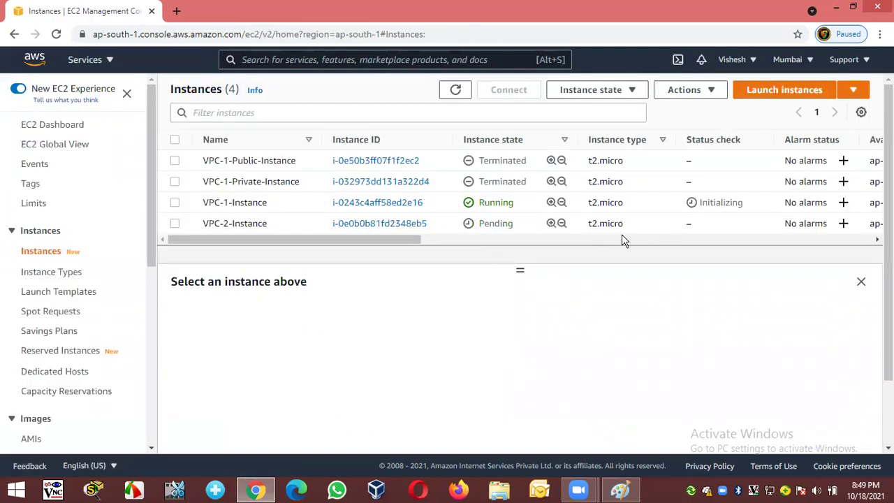
left_click(456, 91)
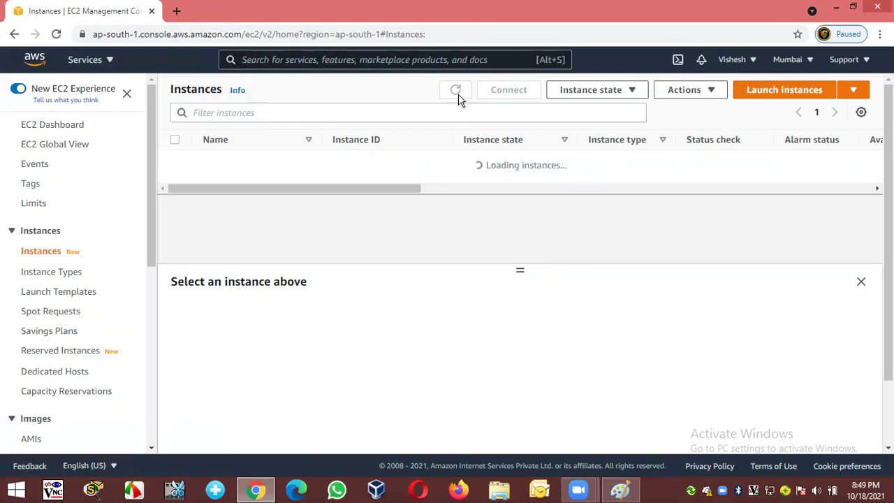